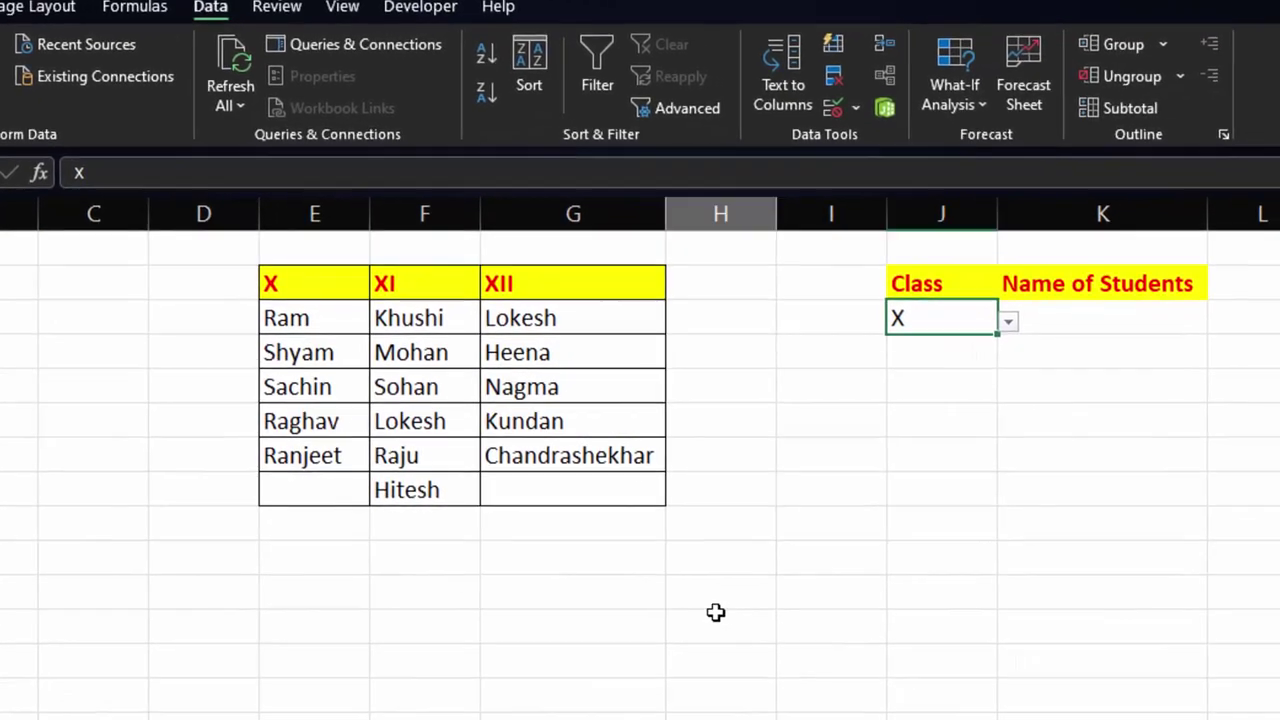
Step: Point out the X class column and select the XI and XII student names
left_click(703, 612)
left_click(234, 309)
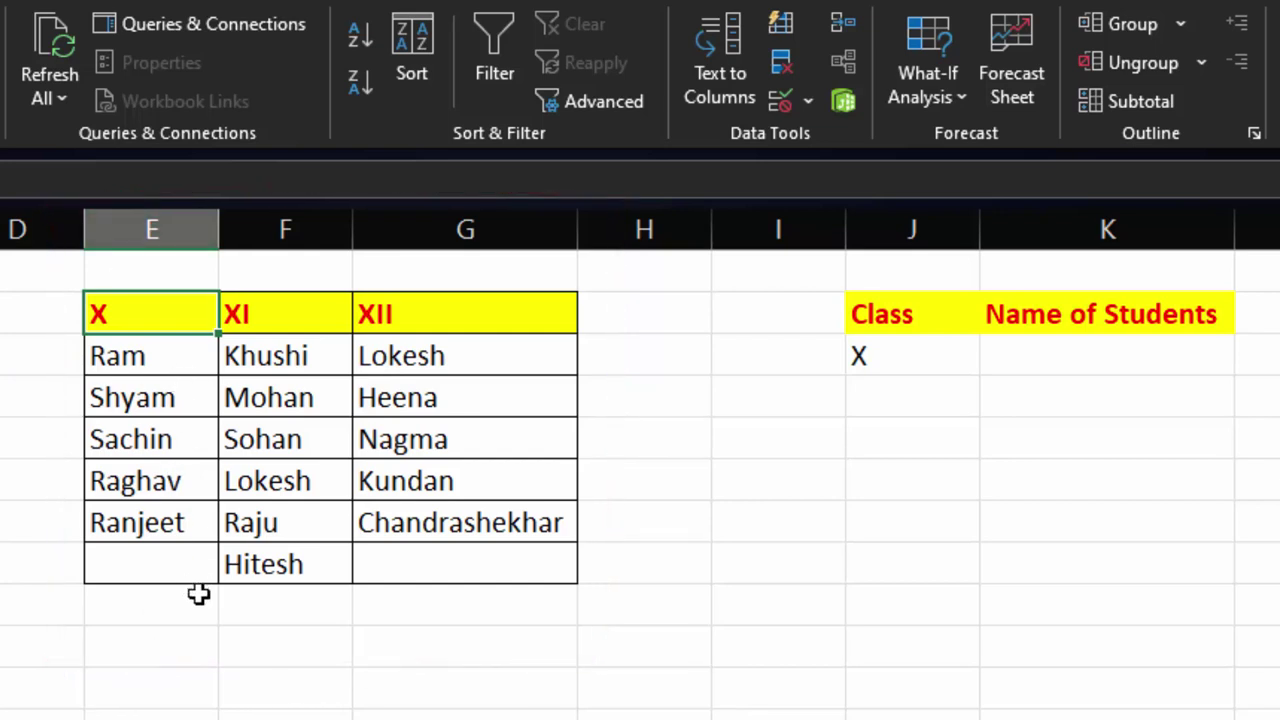
left_click_drag(266, 358, 251, 571)
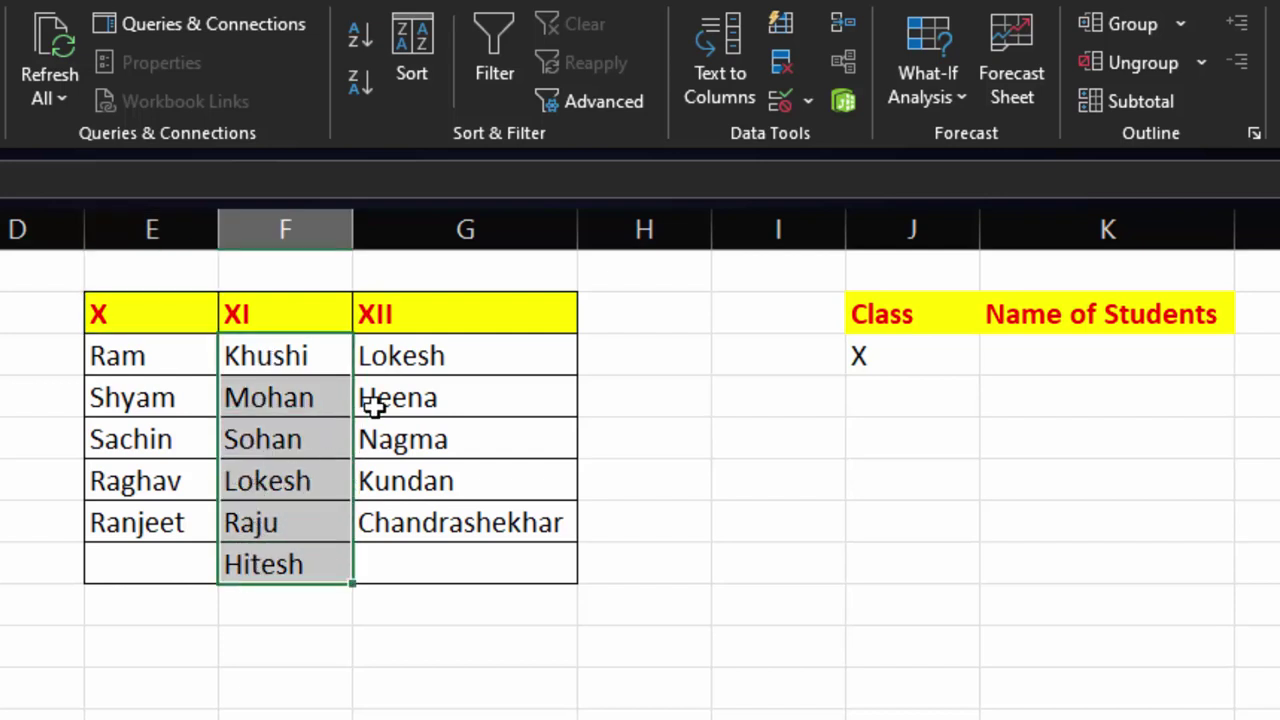
left_click_drag(446, 345, 427, 585)
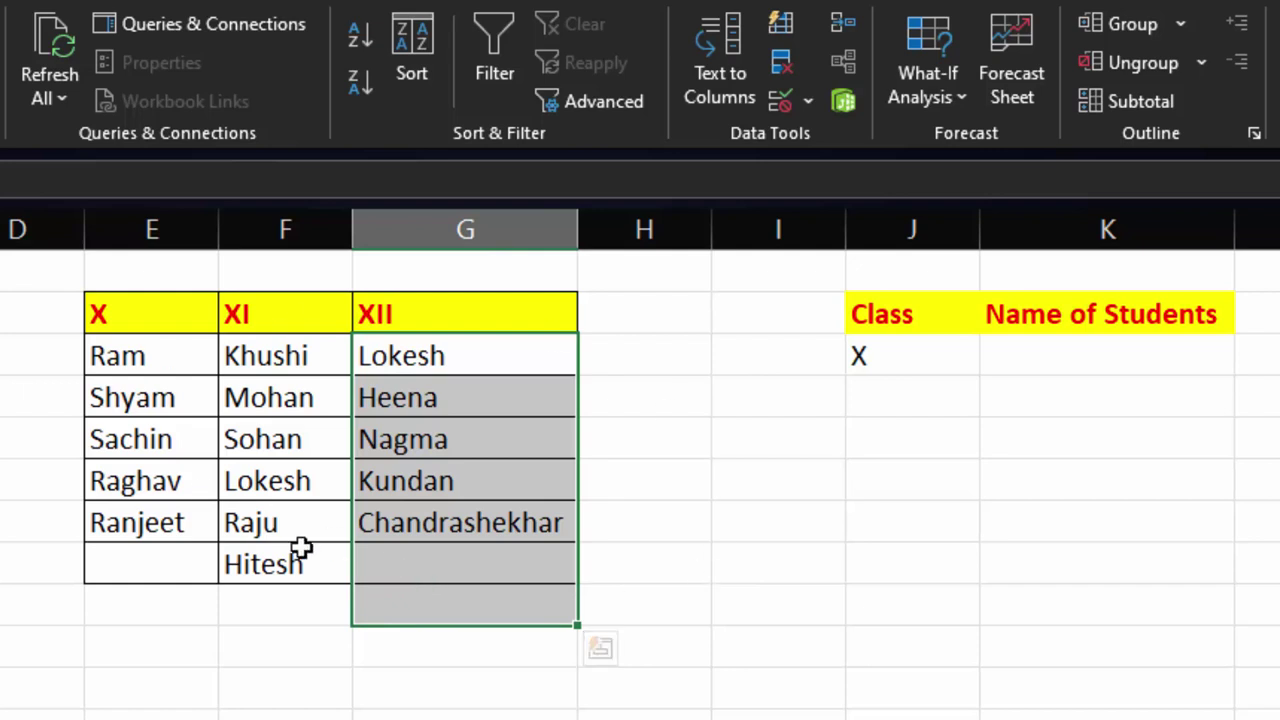
Step: Switch the Class cell through classes X, XI and XII from its drop-down
left_click(130, 365)
left_click(862, 358)
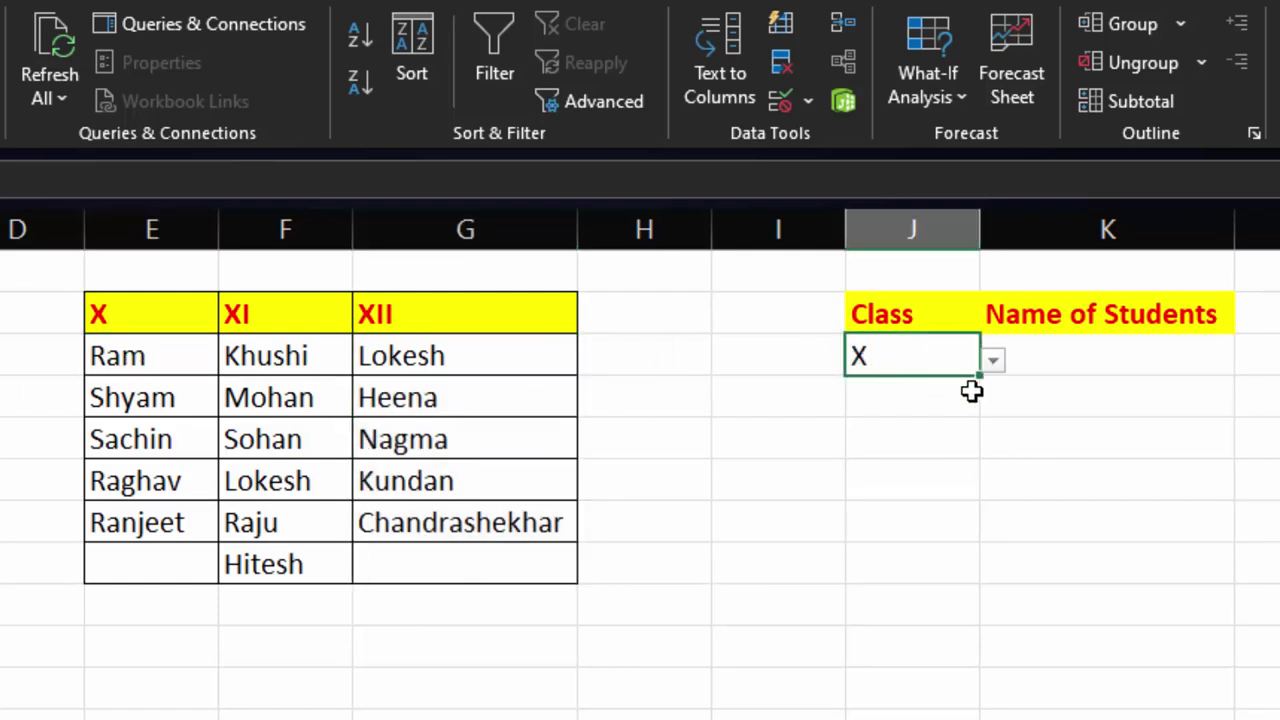
left_click(993, 362)
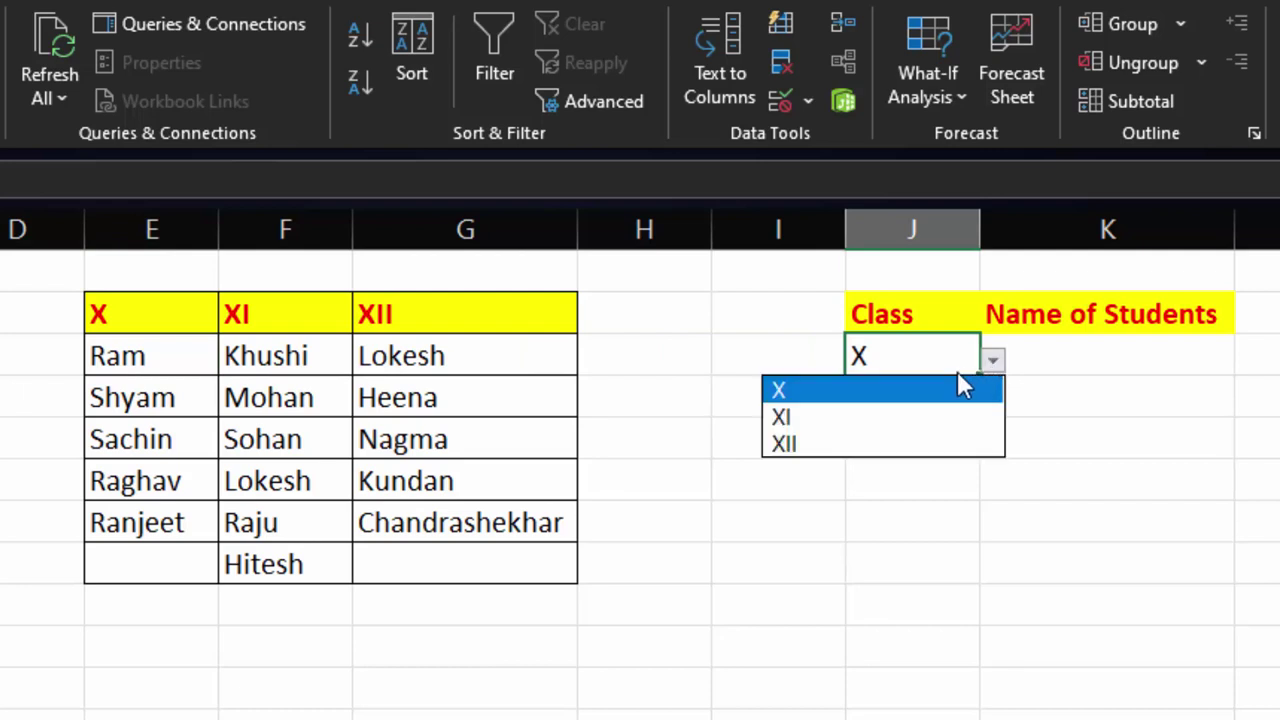
left_click(903, 390)
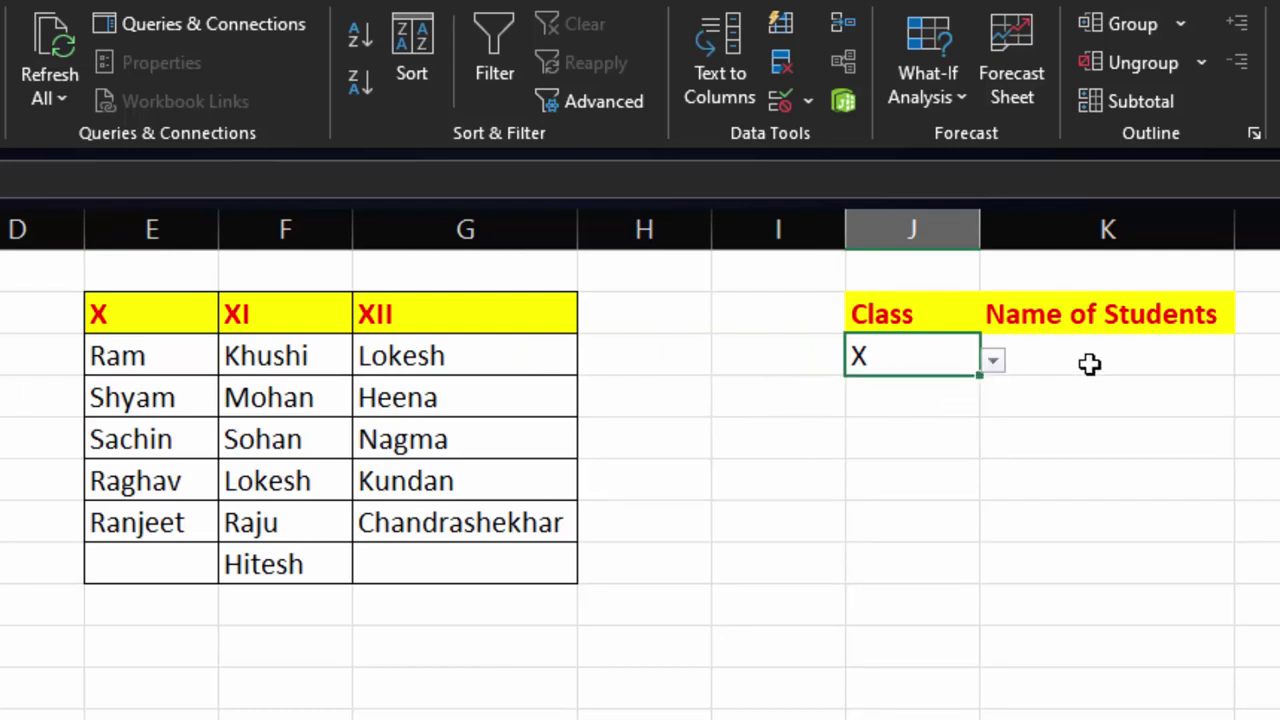
left_click(996, 364)
left_click(922, 411)
left_click(998, 366)
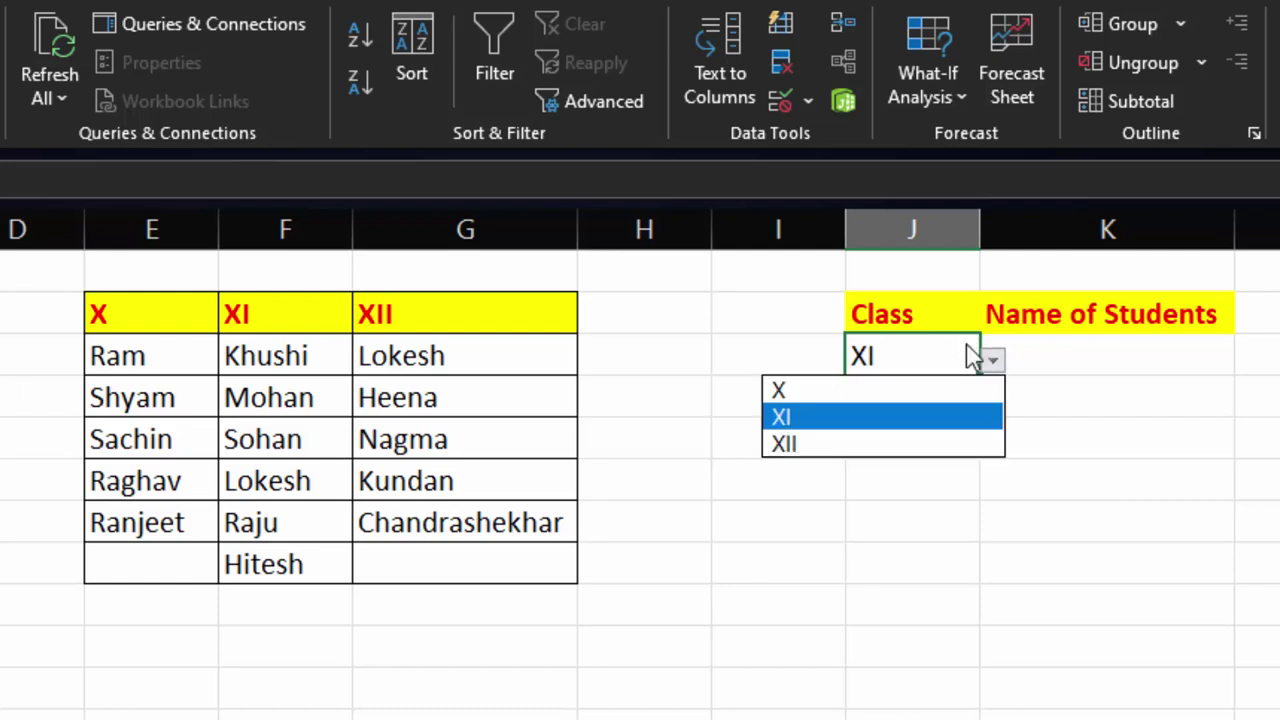
left_click(796, 464)
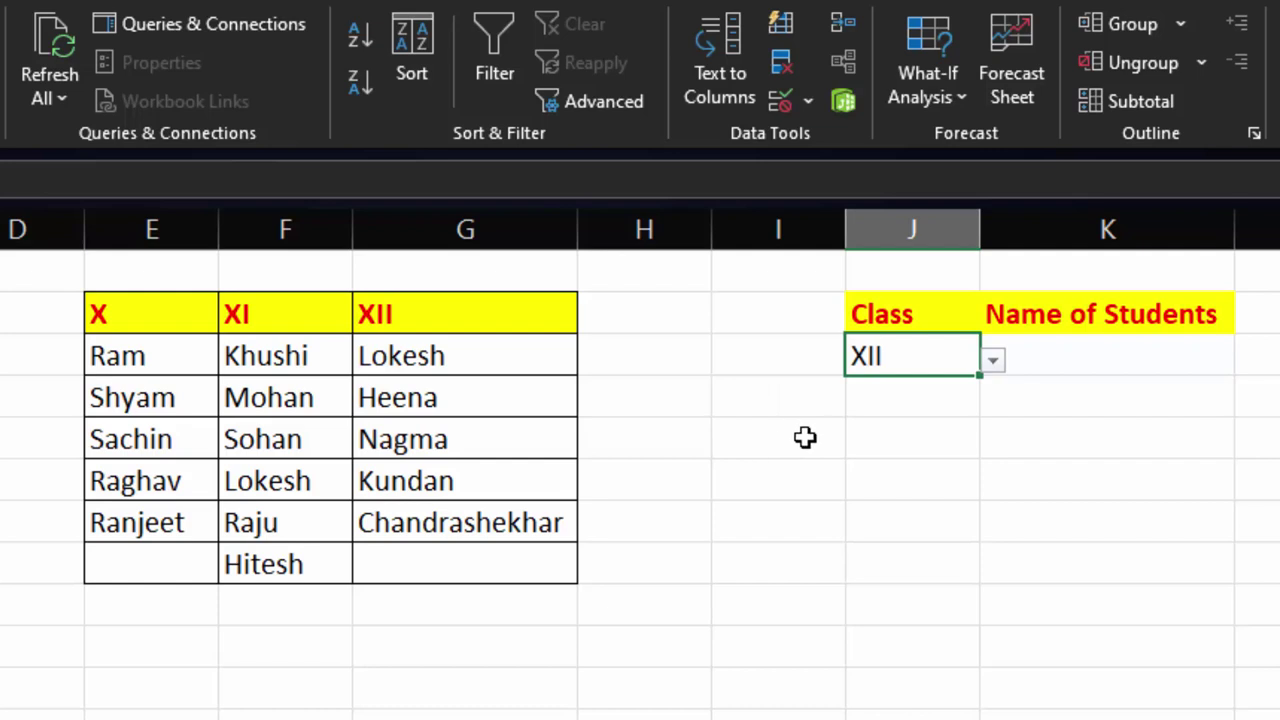
Step: Compare the class XII name list in Name of Students with Lokesh to Chandrashekhar
left_click(1069, 357)
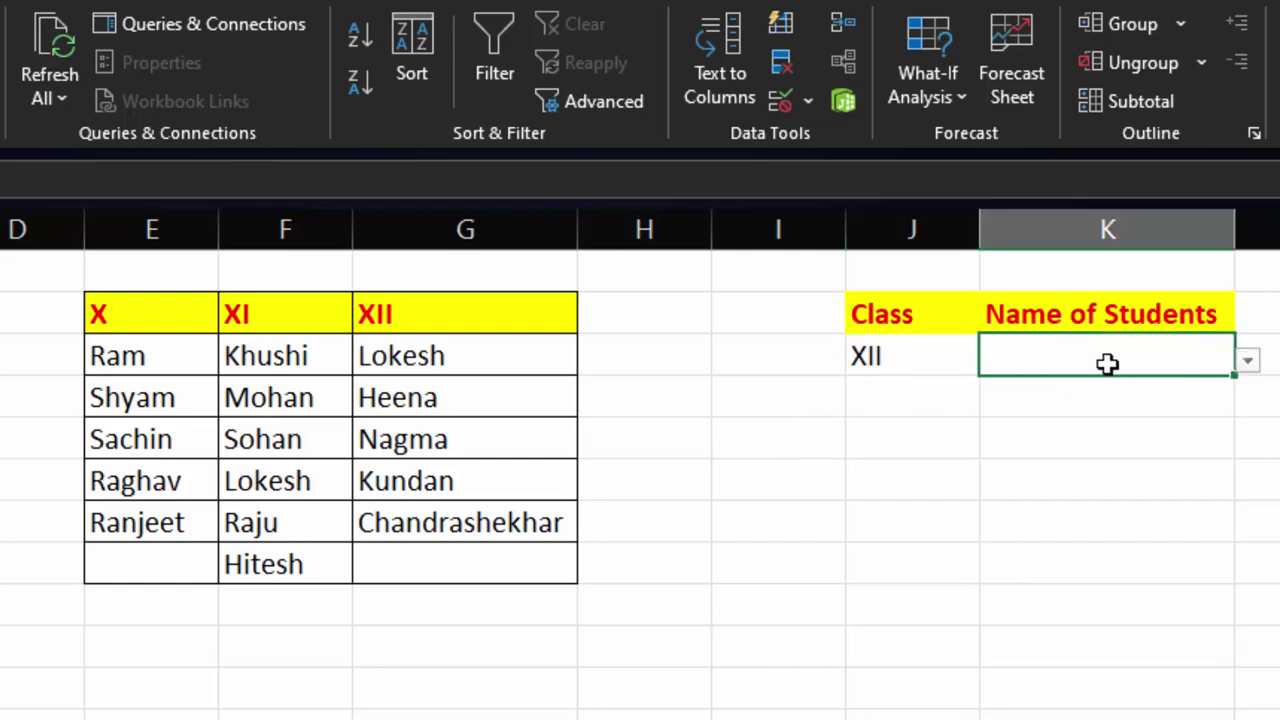
left_click(1248, 362)
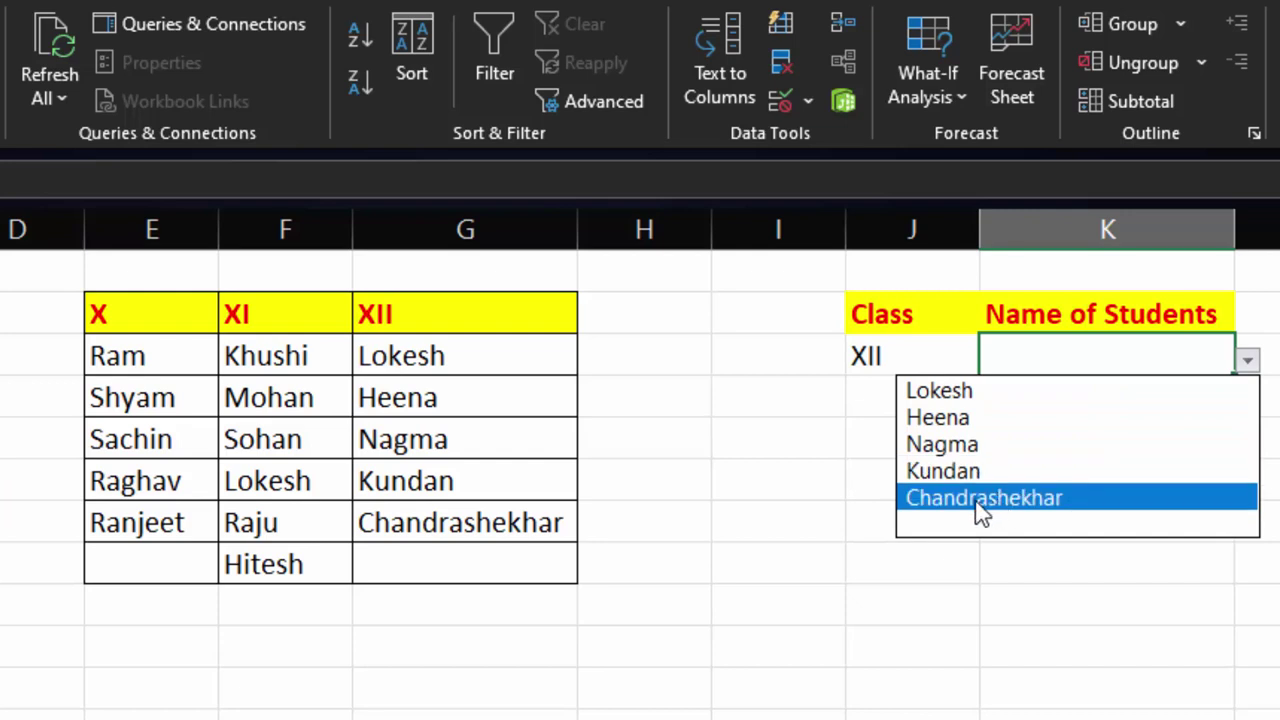
left_click(500, 371)
left_click_drag(500, 354, 508, 523)
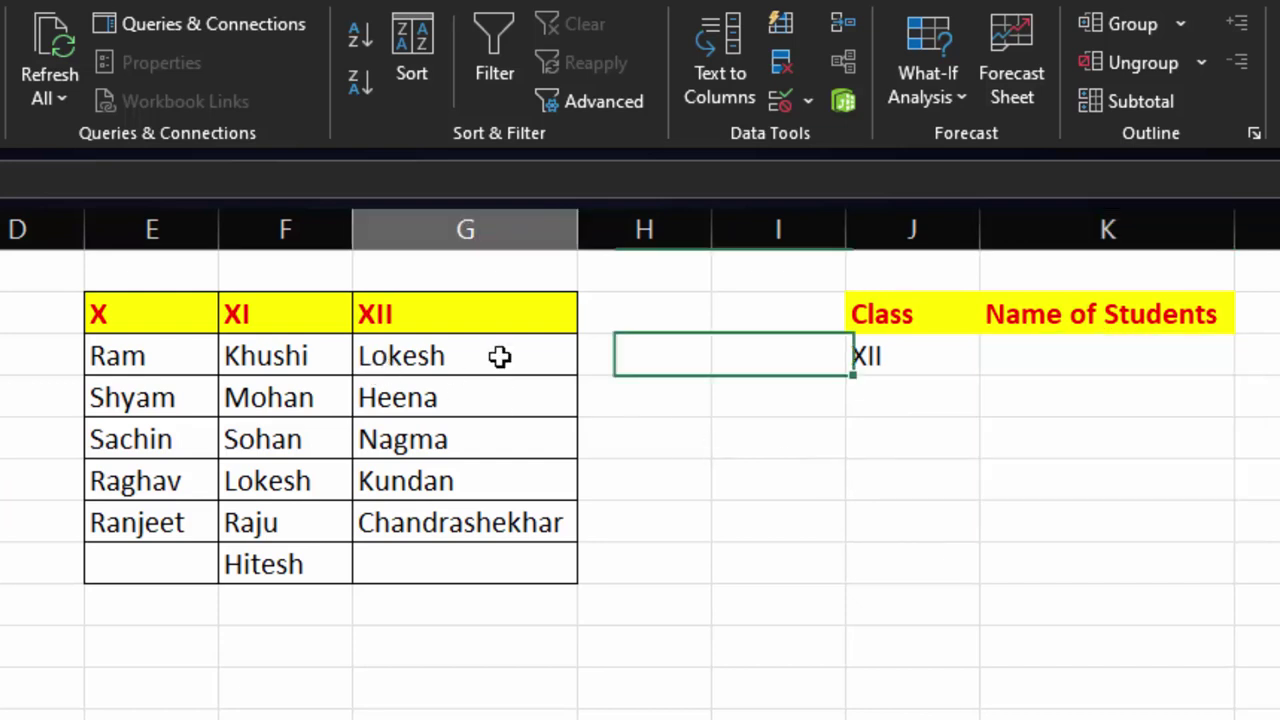
Step: Set Class back to X and compare its name list with Ram to Ranjeet
left_click(906, 362)
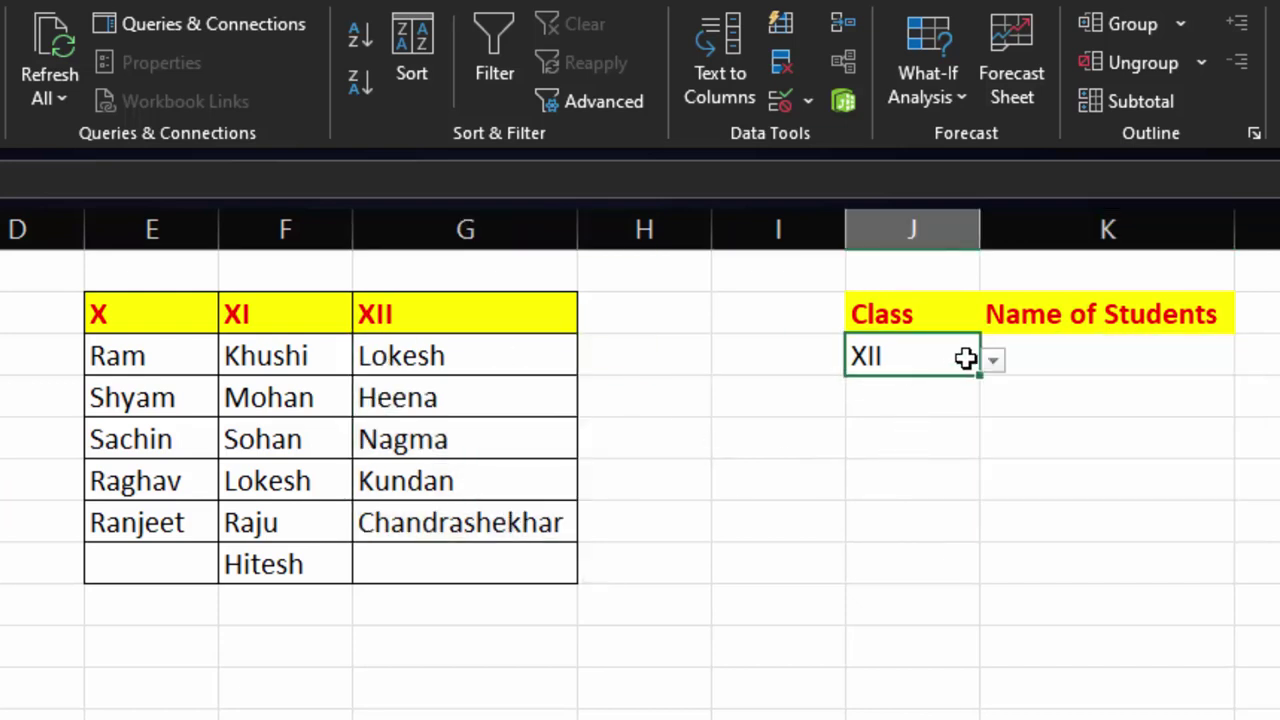
left_click(993, 362)
left_click(889, 392)
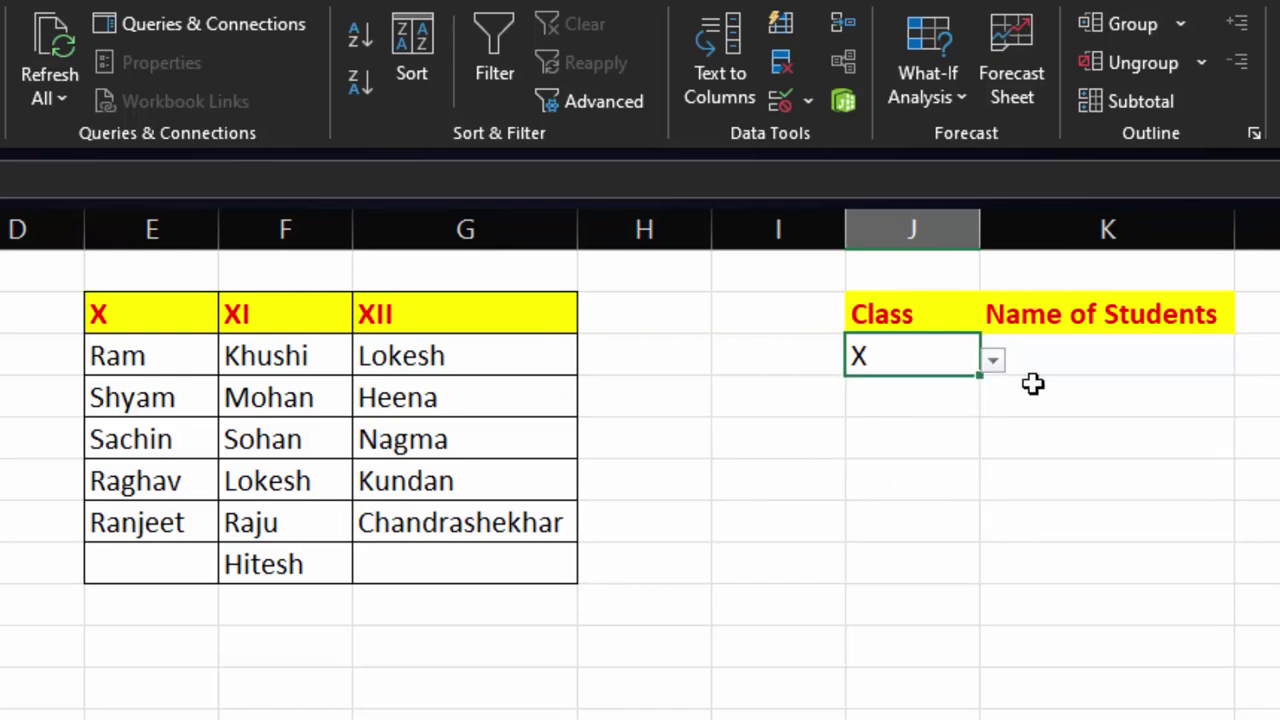
left_click(1108, 352)
left_click(1246, 361)
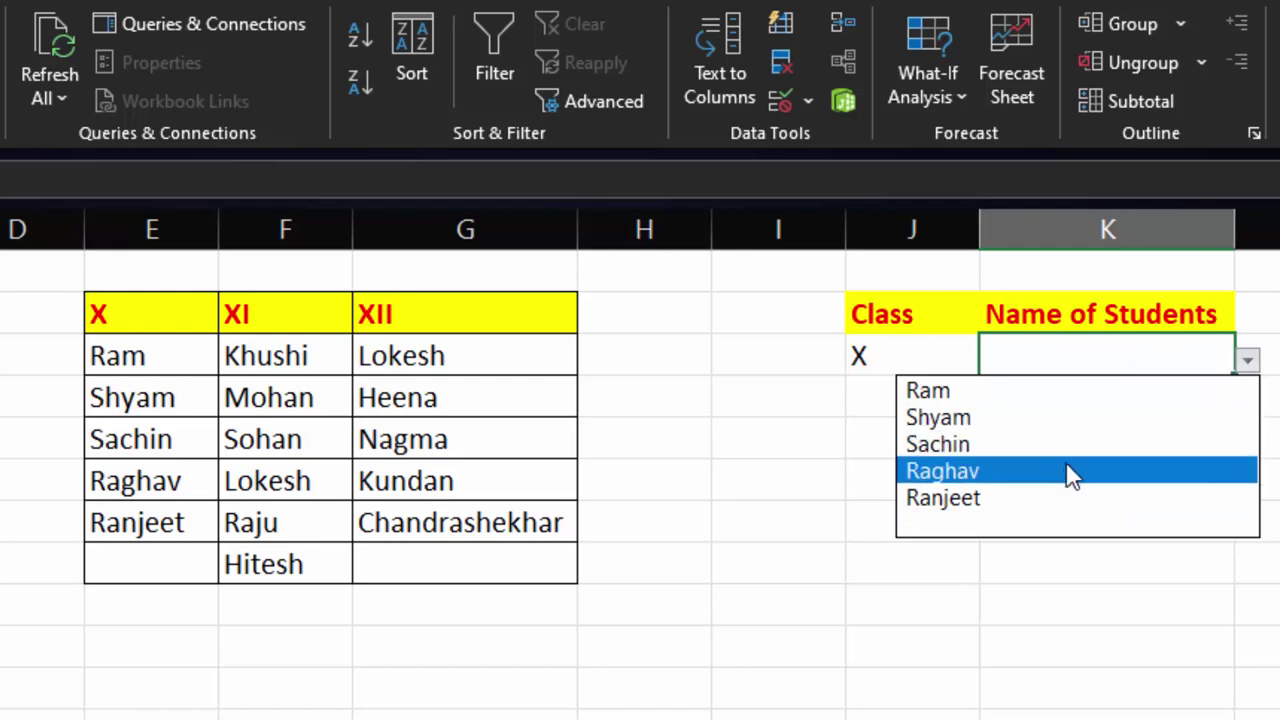
left_click(150, 356)
left_click(154, 358)
left_click_drag(154, 393, 165, 512)
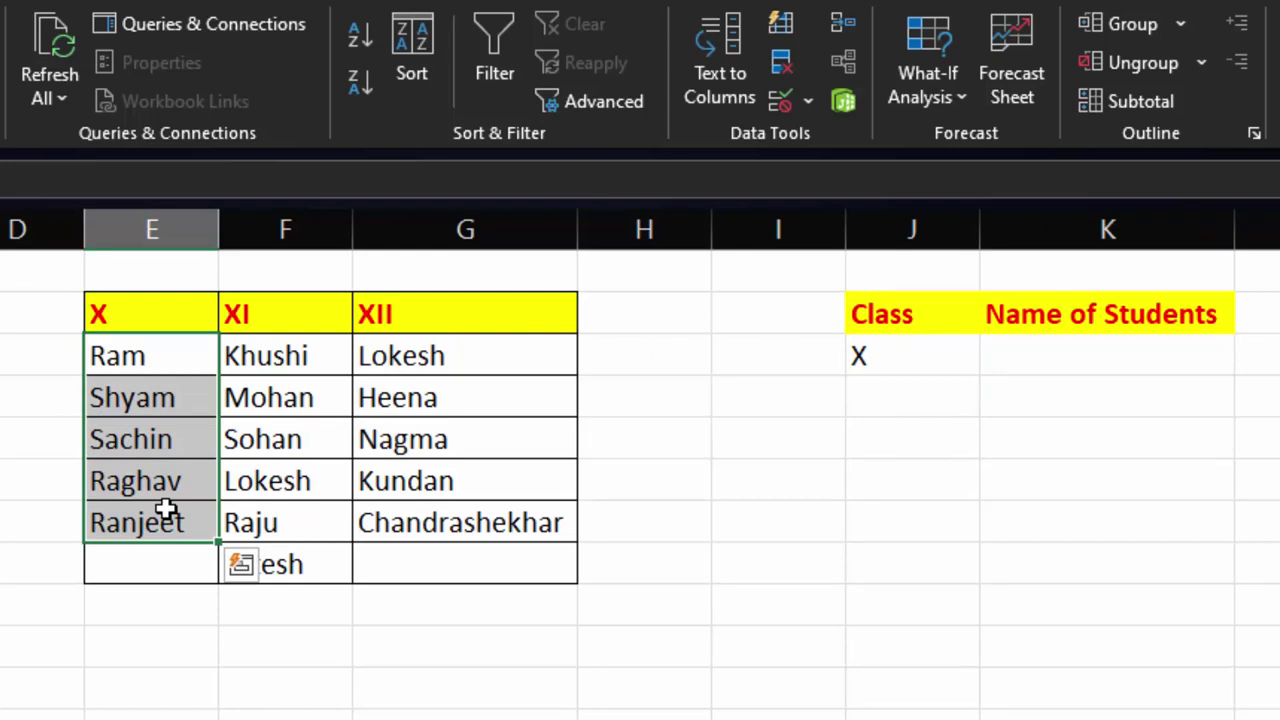
Step: Enter Yuvraj in the empty cell below Ranjeet in the X column
left_click(176, 563)
type("Yuvraj")
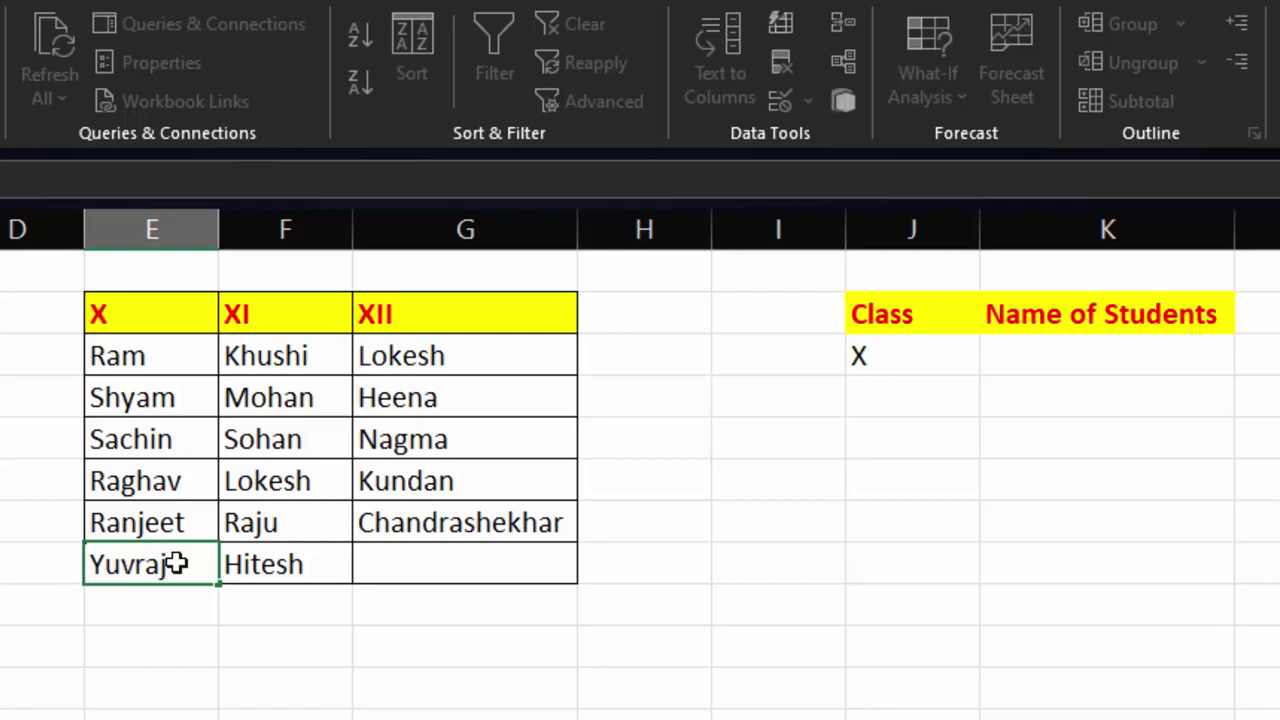
left_click(851, 637)
Step: With class X kept, check that Yuvraj now appears in the Name of Students list
left_click(872, 360)
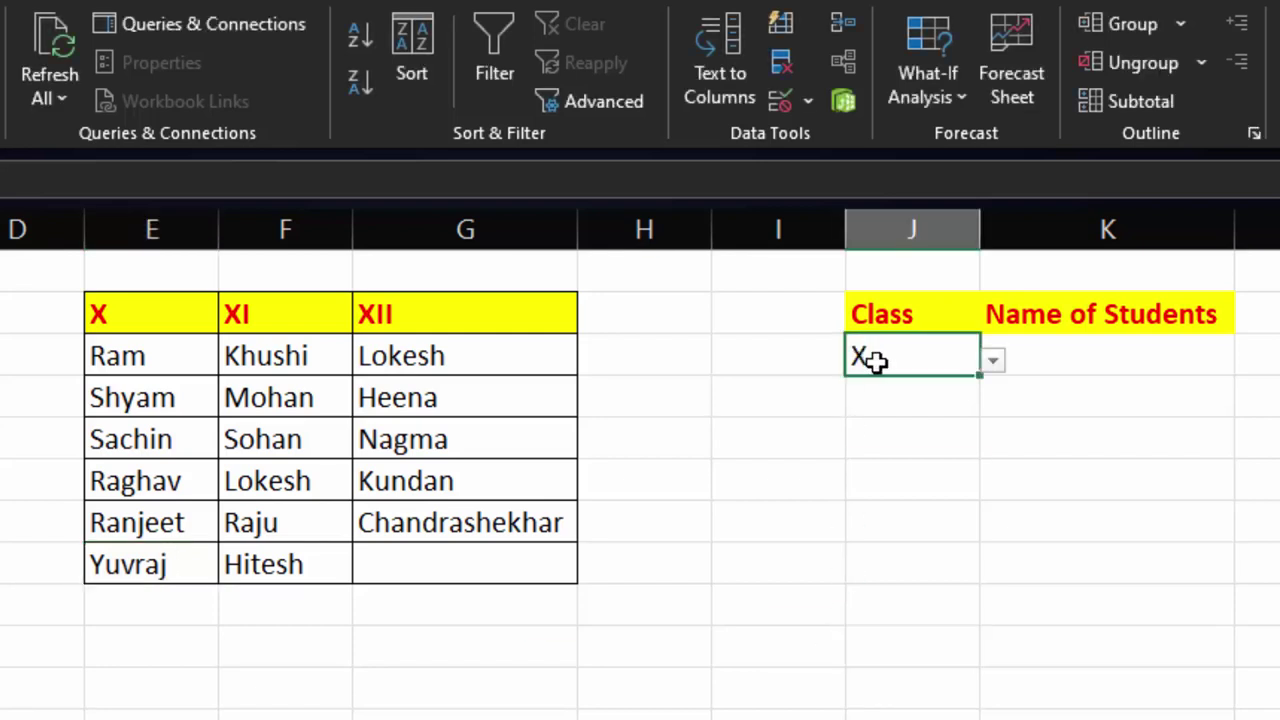
left_click(995, 363)
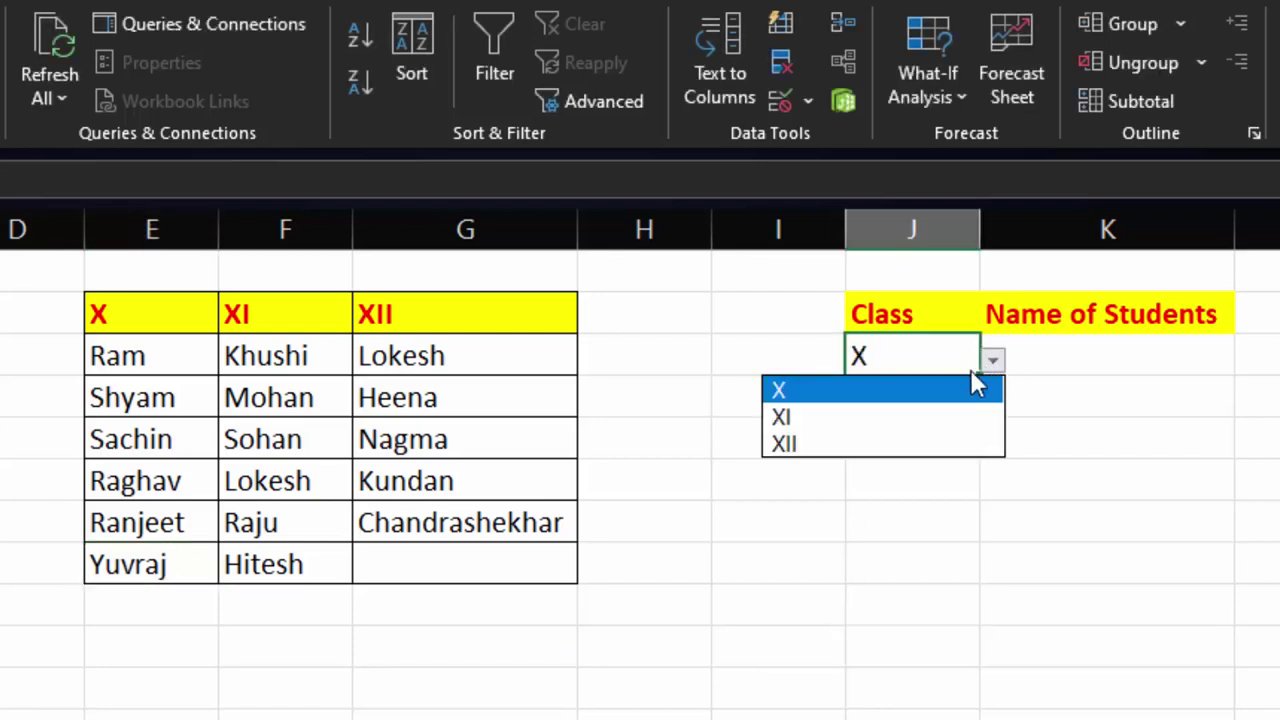
left_click(975, 388)
left_click(1166, 358)
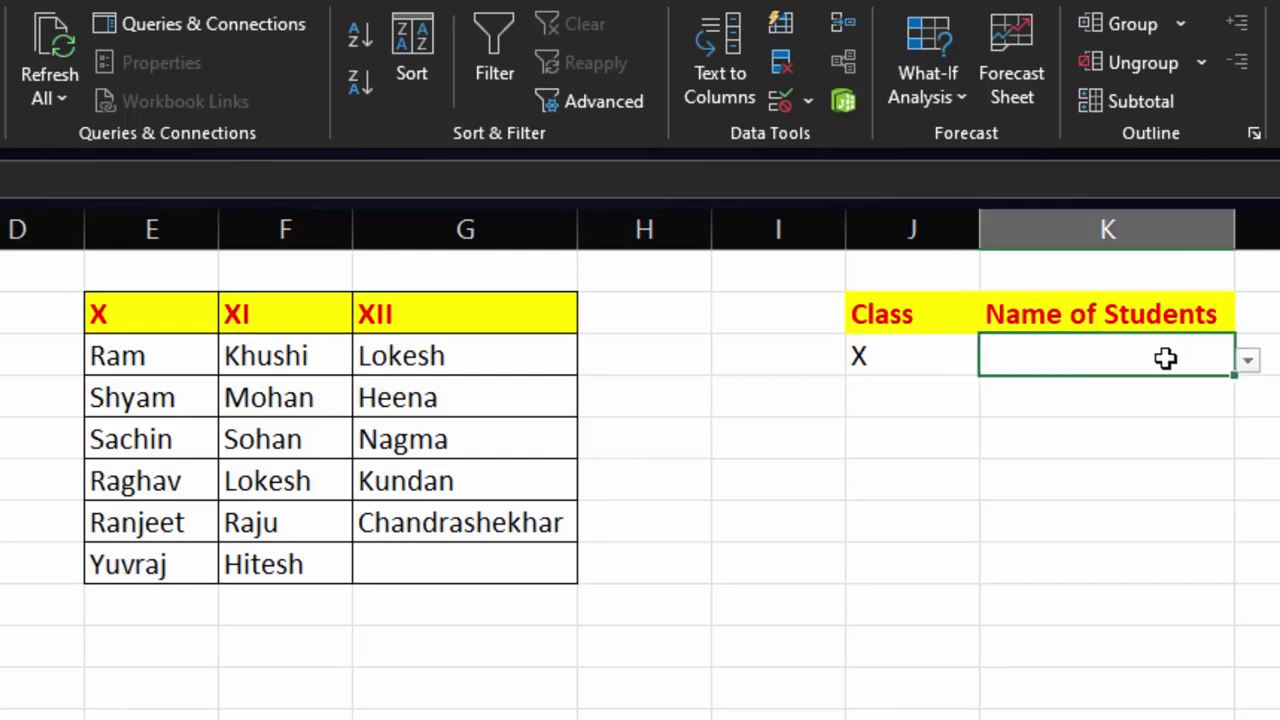
left_click(1248, 361)
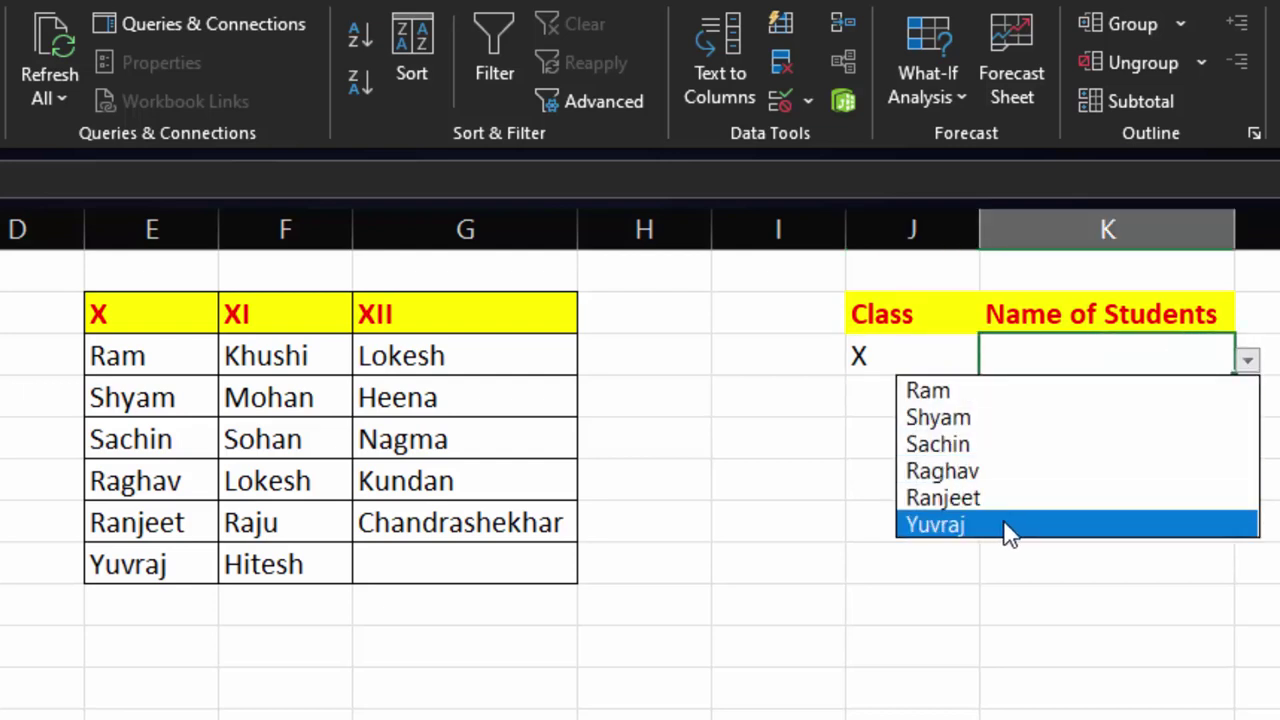
left_click(988, 588)
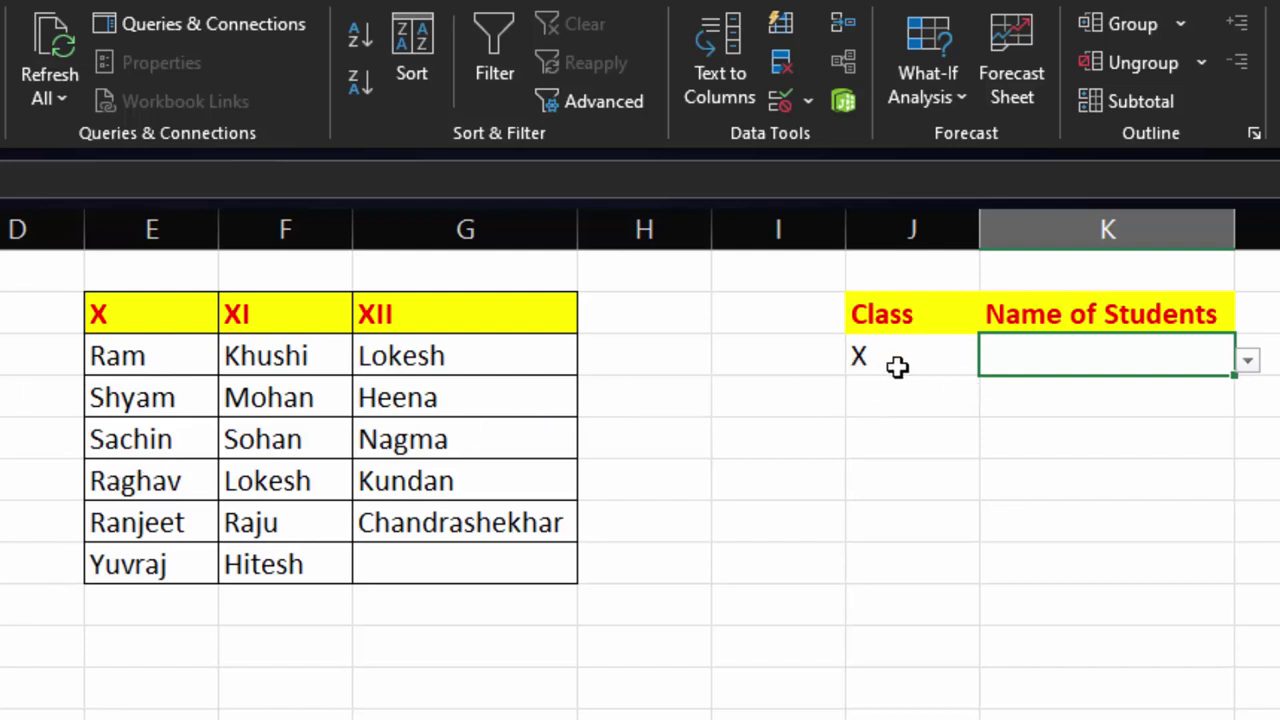
Step: Apply all borders to the VII to X name table, plus one extra empty row
left_click(358, 405)
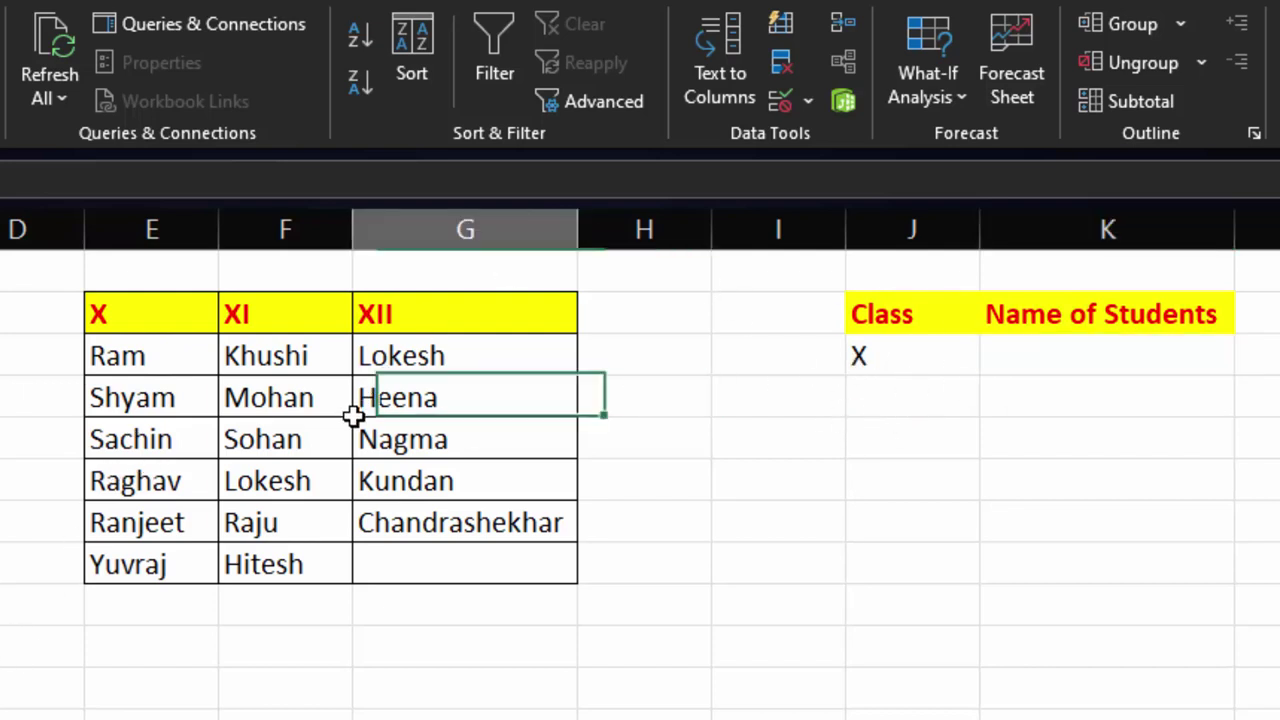
left_click_drag(160, 315, 451, 526)
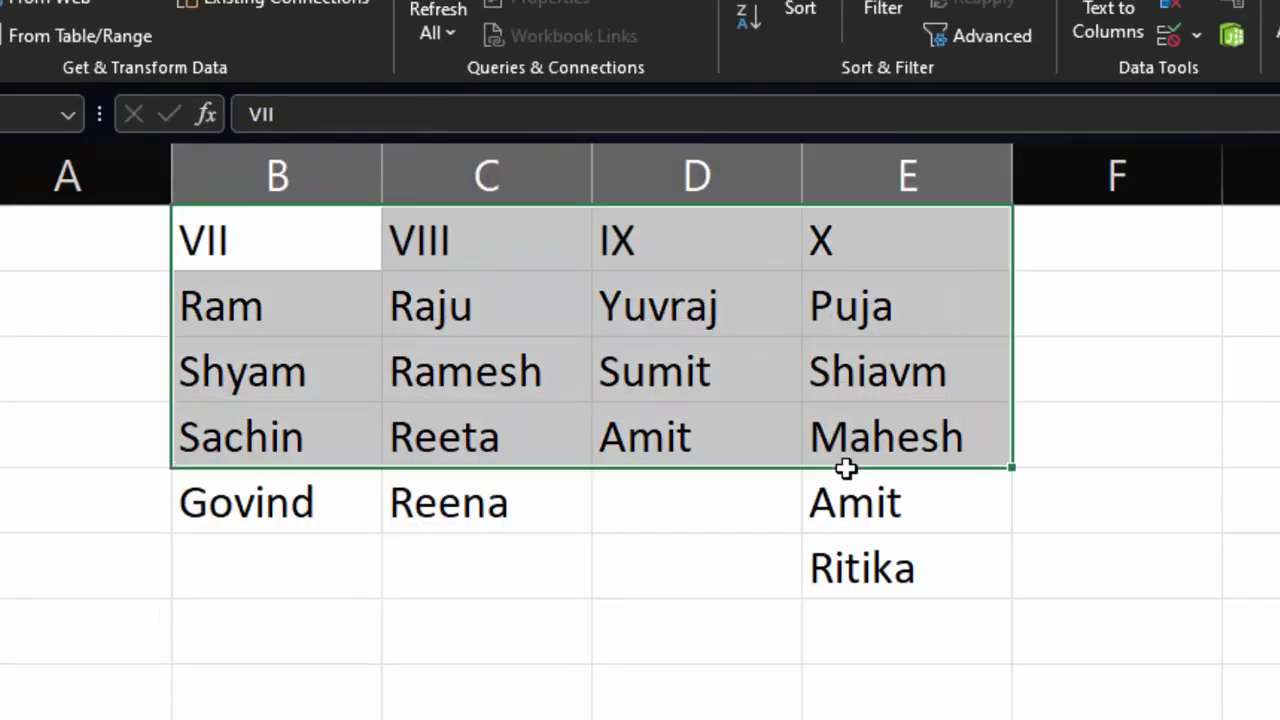
left_click_drag(797, 291, 860, 563)
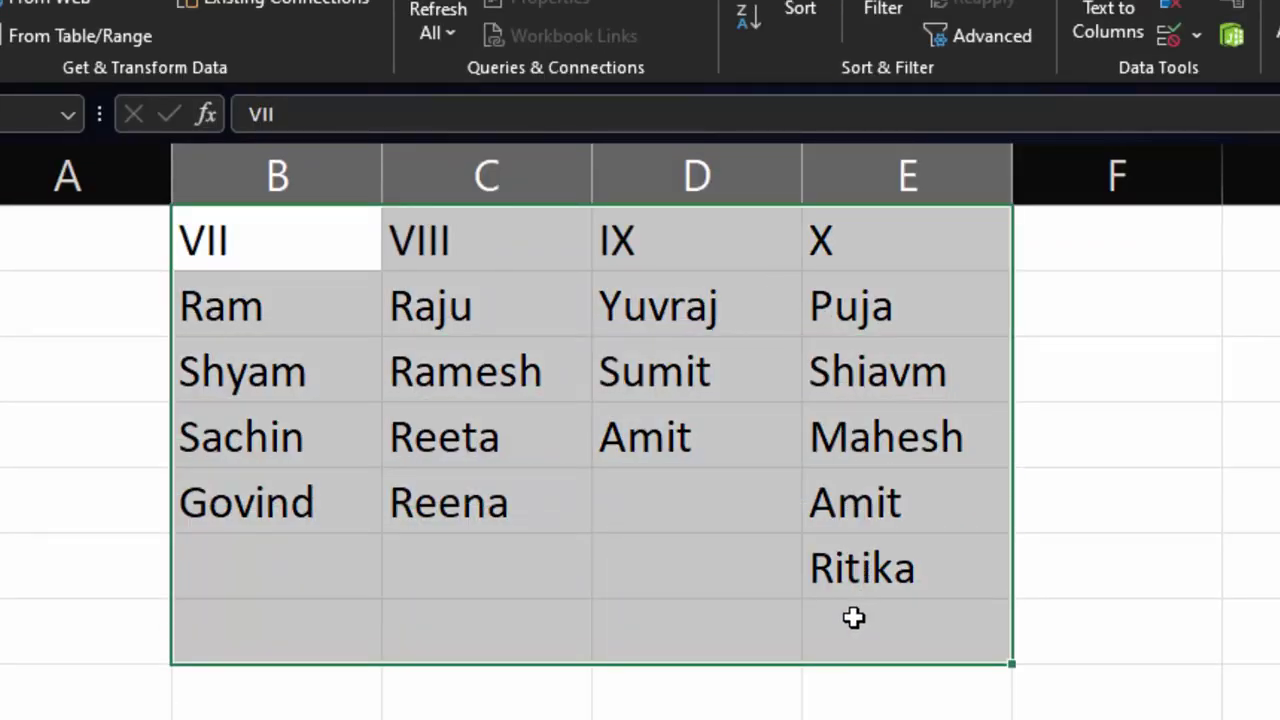
left_click_drag(860, 563, 852, 616)
key("alt+h")
key("b")
key("a")
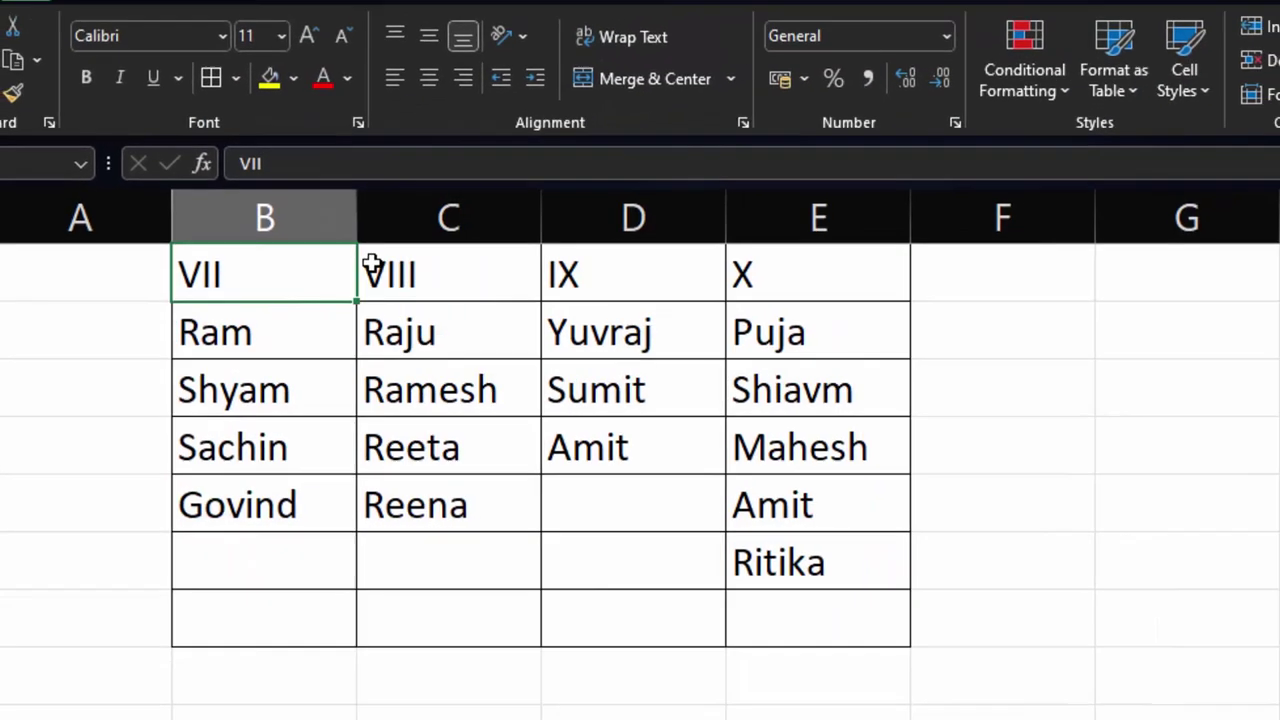
Step: Fill the VII to X header row with yellow
left_click_drag(280, 240, 850, 240)
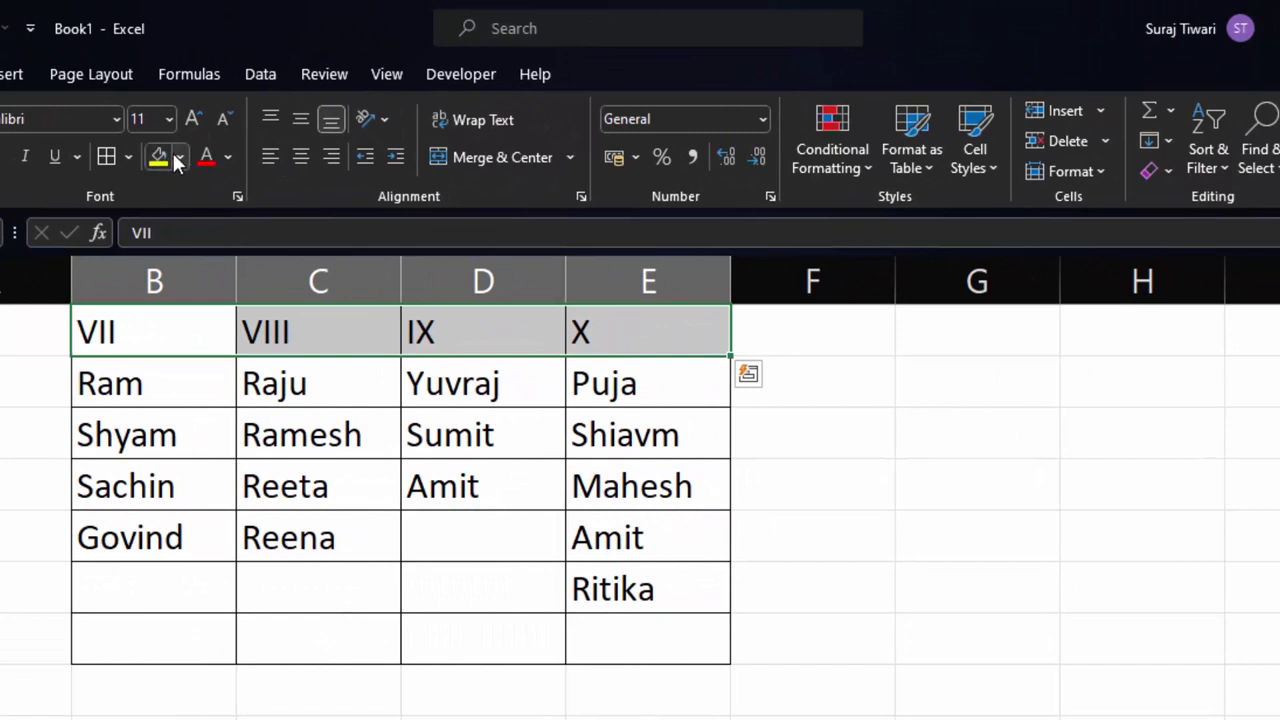
left_click(181, 160)
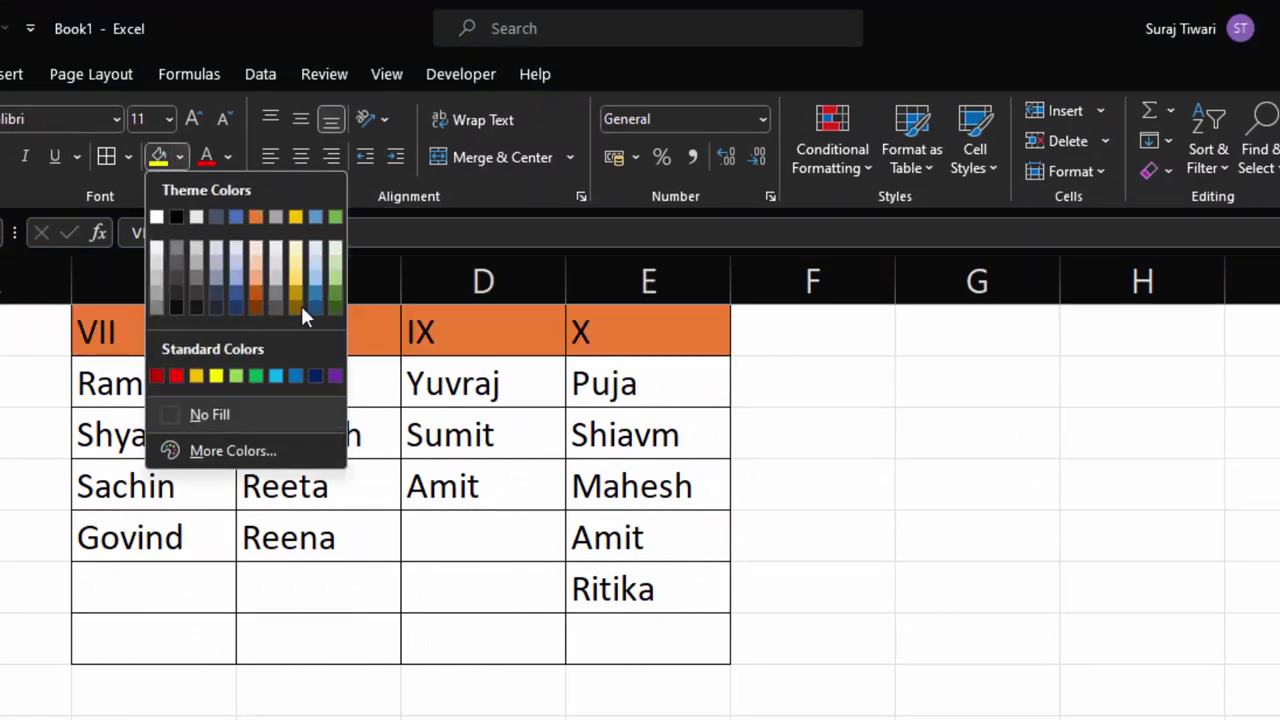
left_click(299, 276)
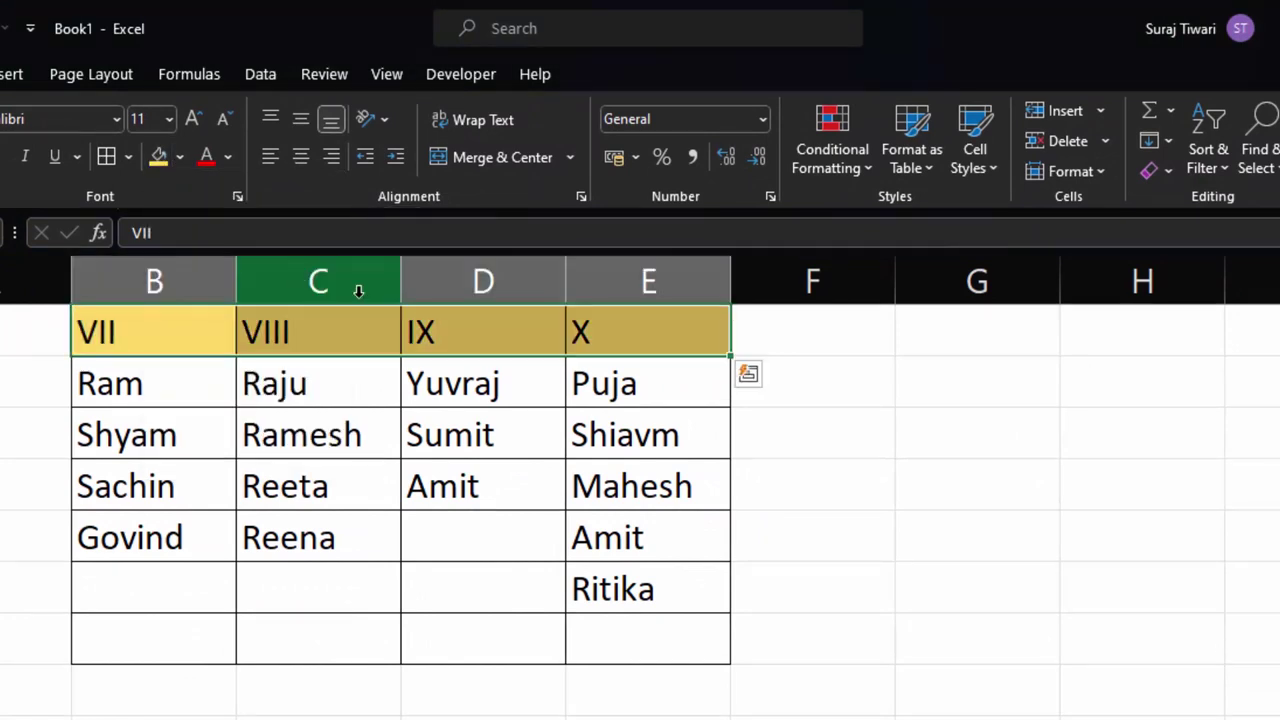
left_click(1020, 517)
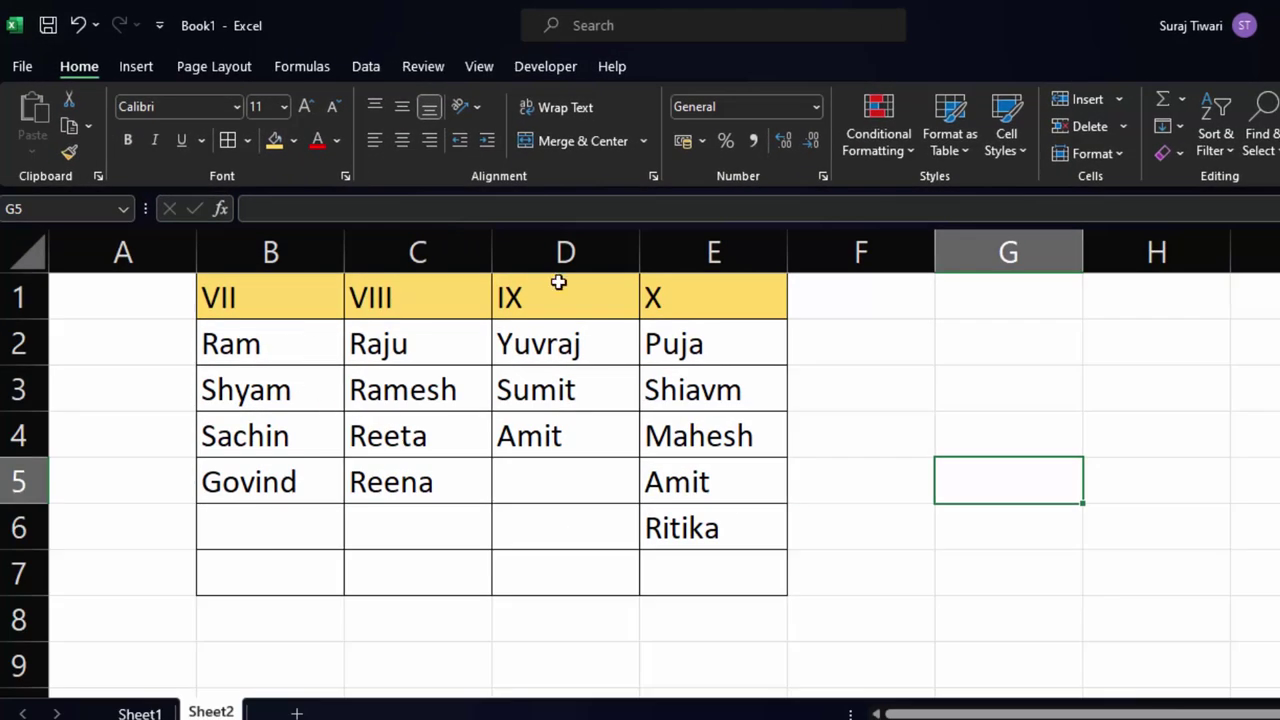
Step: Select whole columns B, C, D and E together and show the Formulas tab
left_click(242, 244)
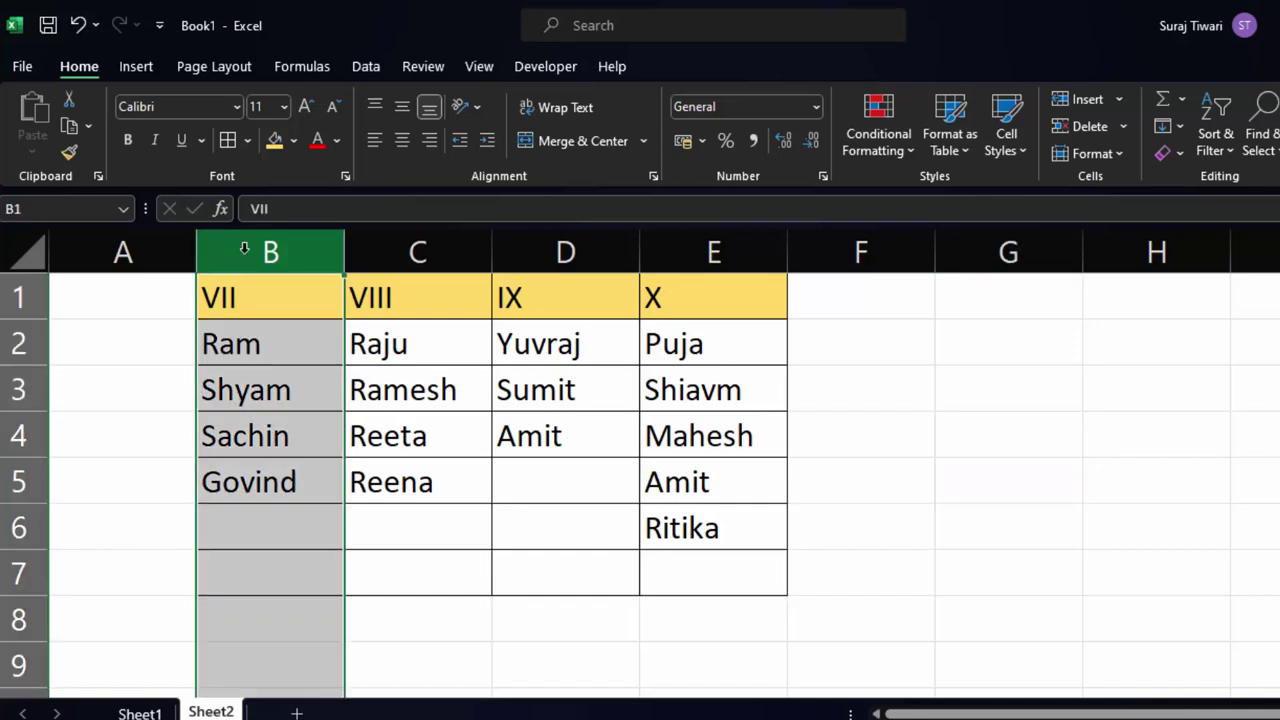
left_click(307, 291)
left_click_drag(282, 298, 274, 557)
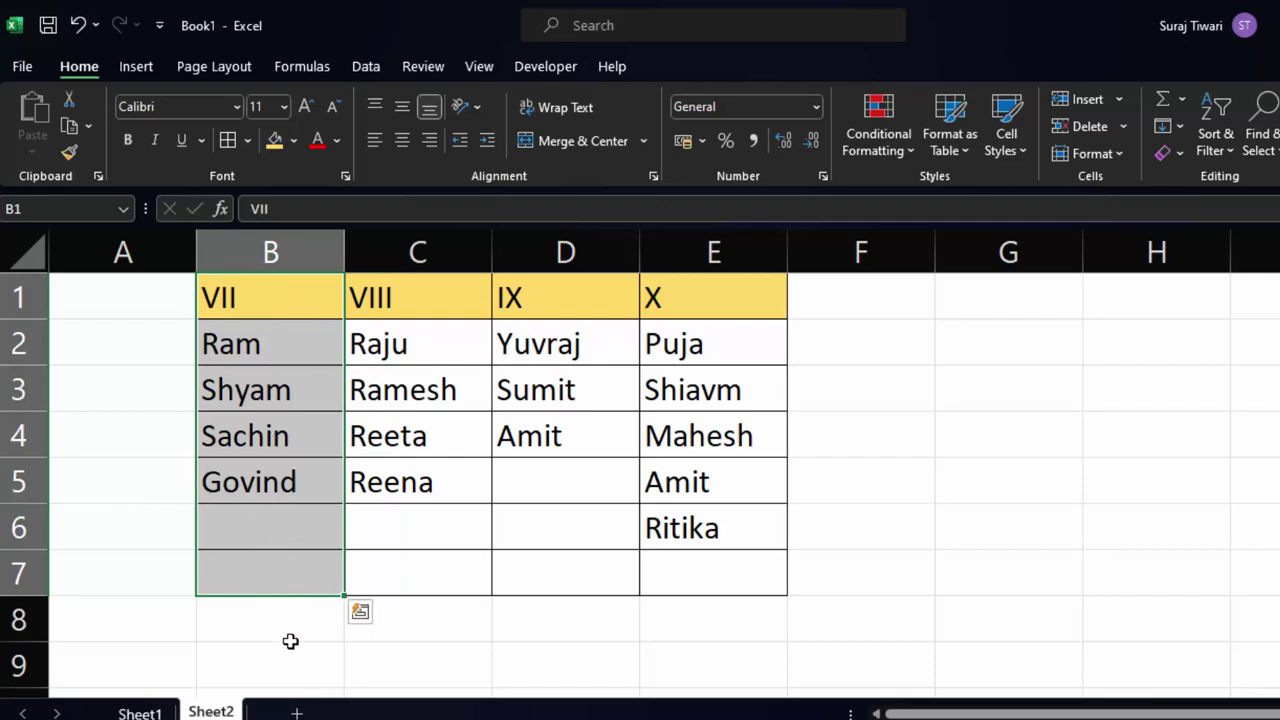
left_click(272, 251)
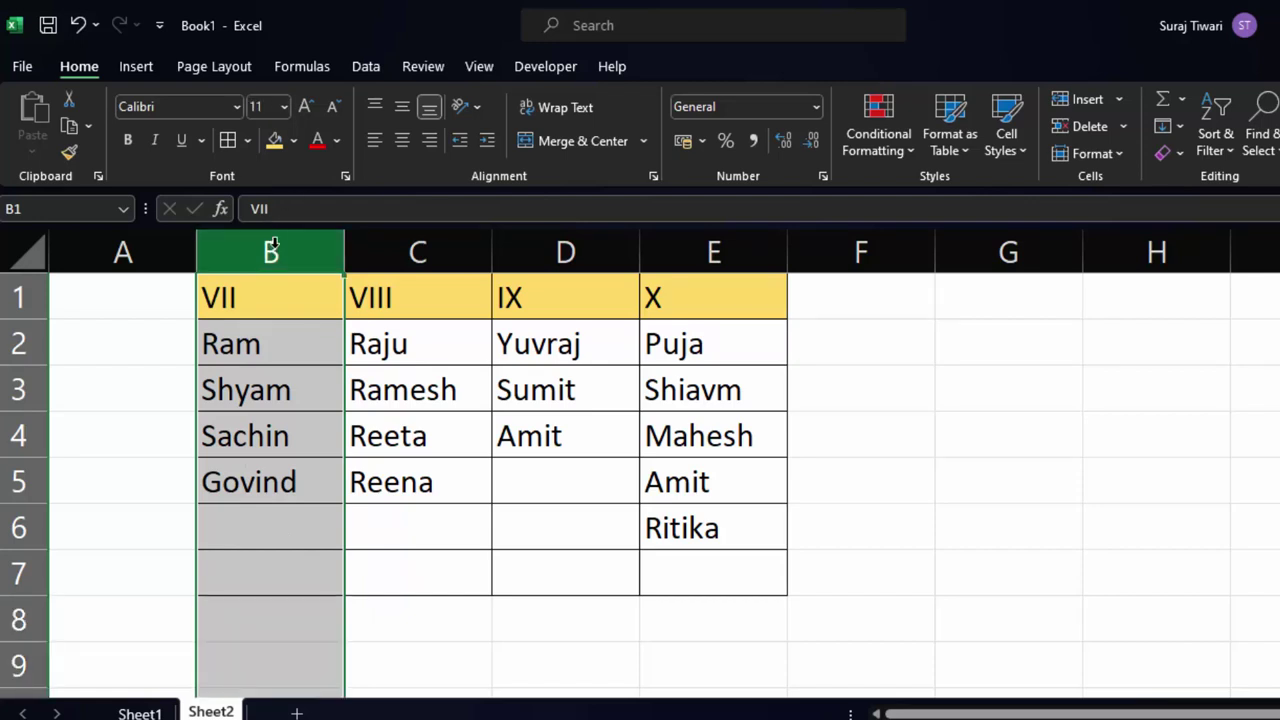
left_click(415, 253, "ctrl")
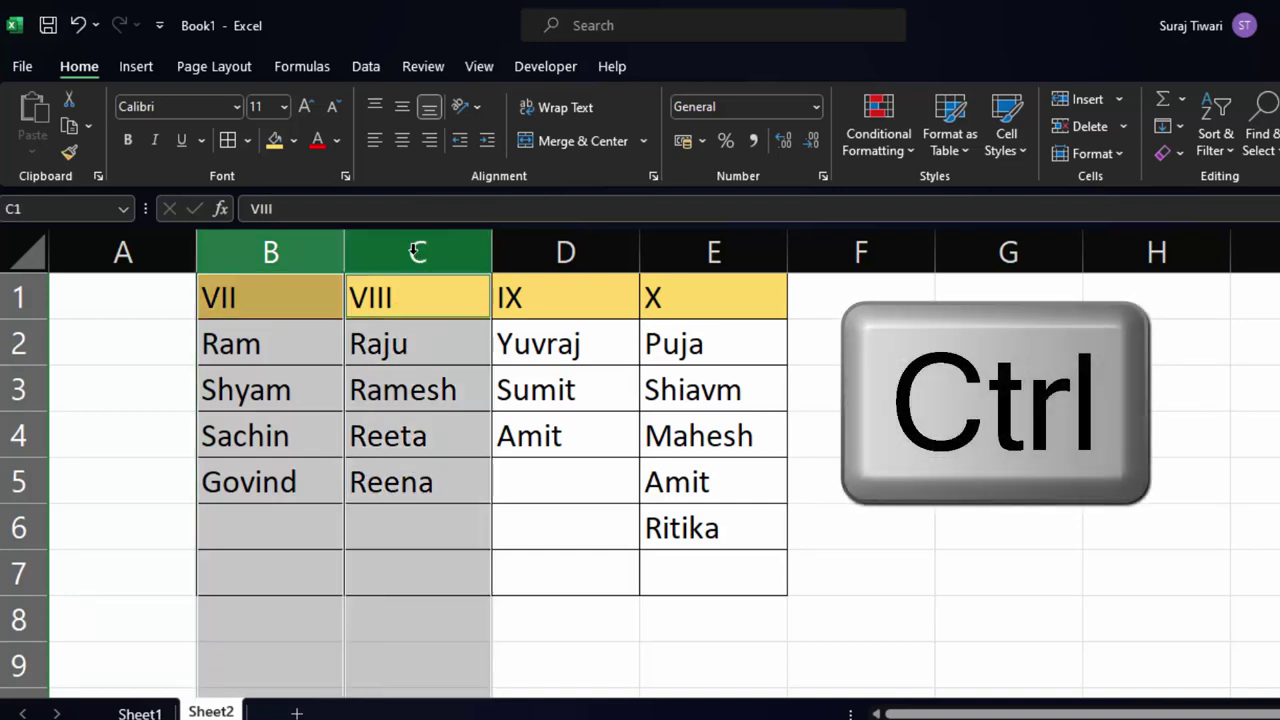
left_click(578, 255, "ctrl")
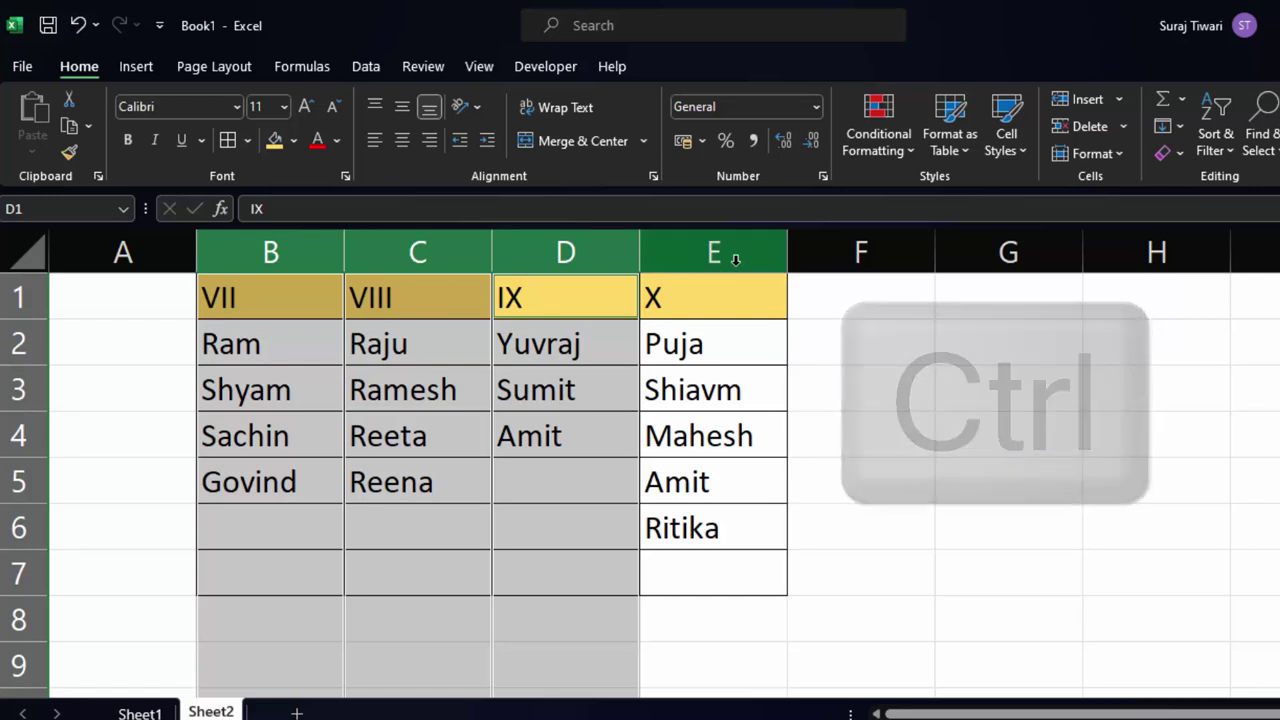
left_click(735, 259, "ctrl")
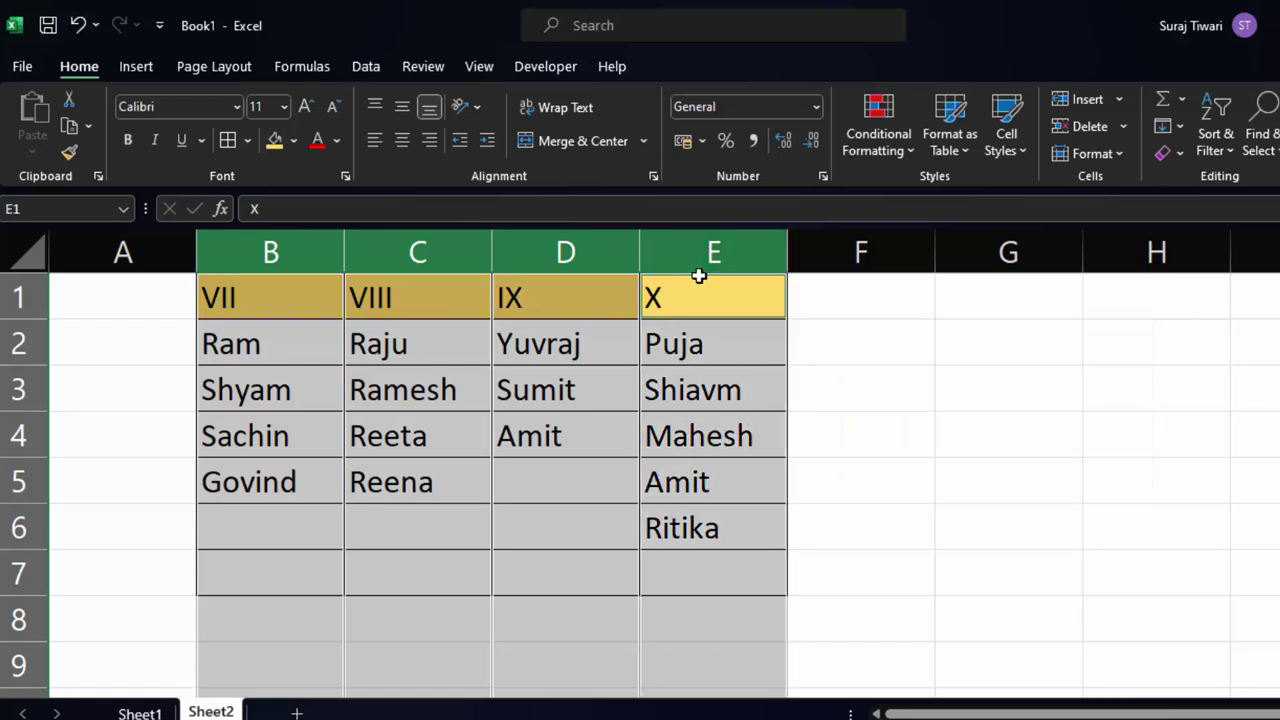
left_click(306, 64)
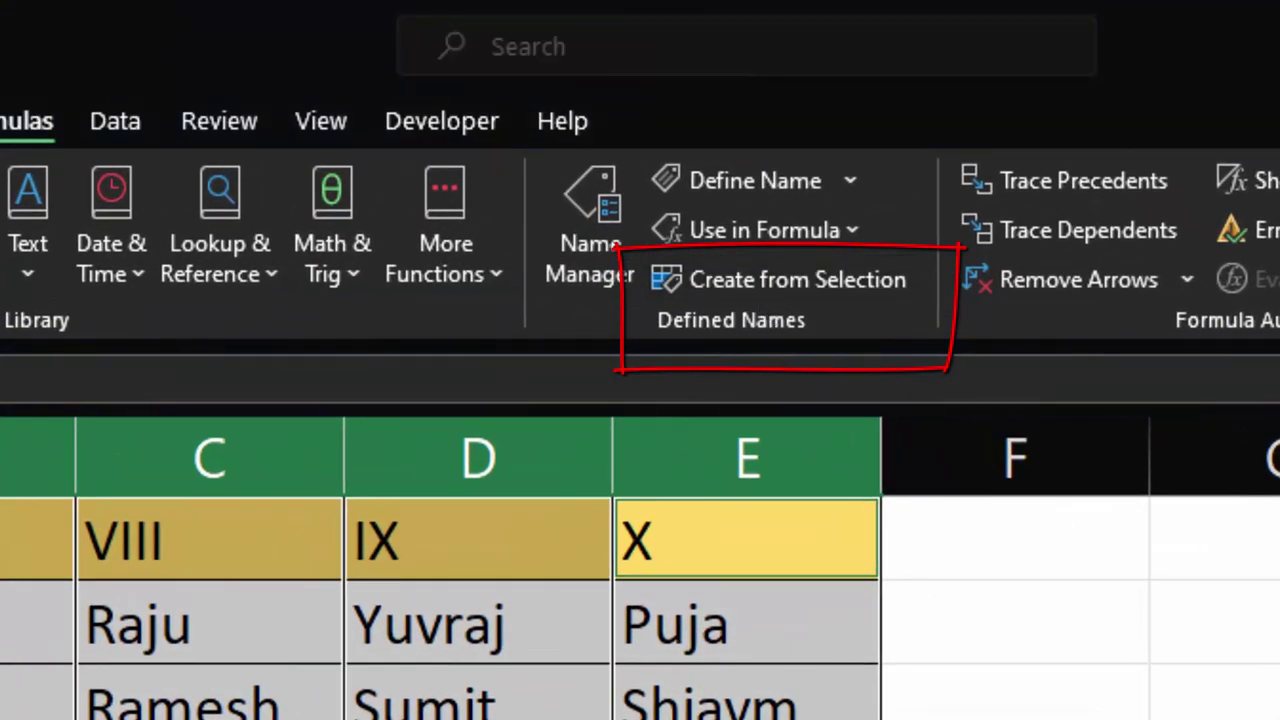
Step: Use Create from Selection with Top row to name columns B–E VII, VIII, IX and X
left_click(780, 279)
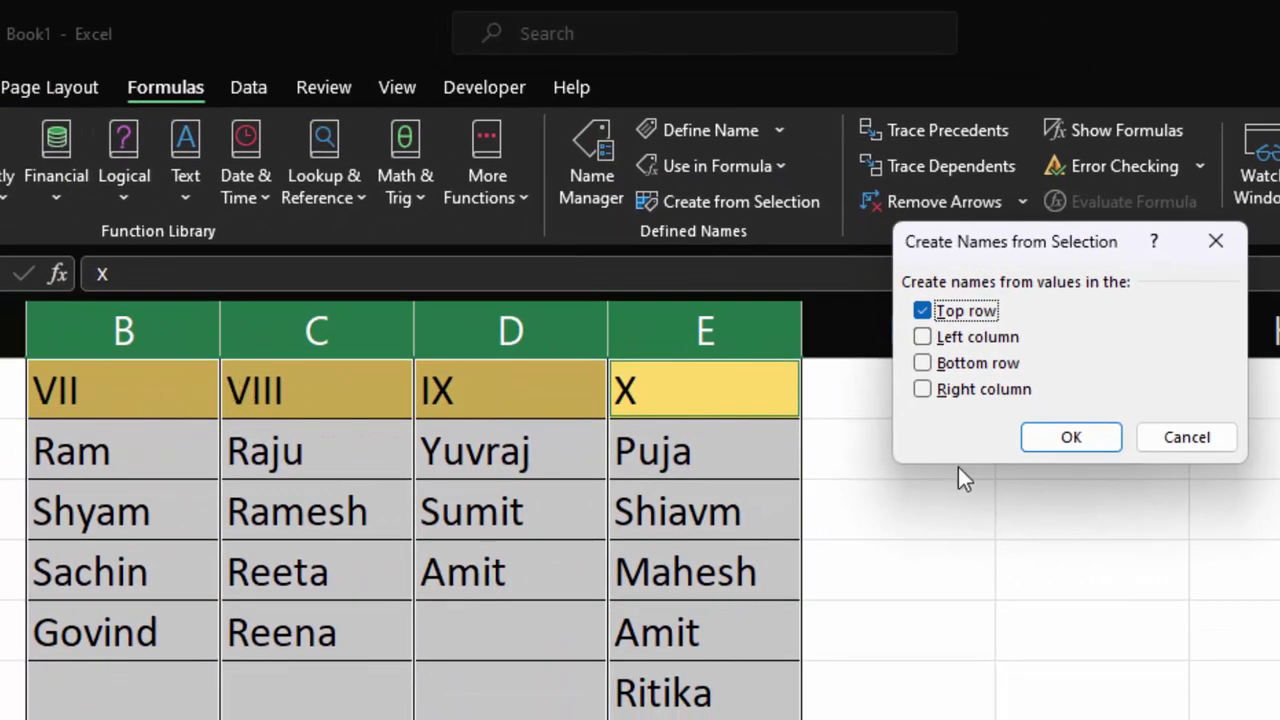
left_click(1057, 443)
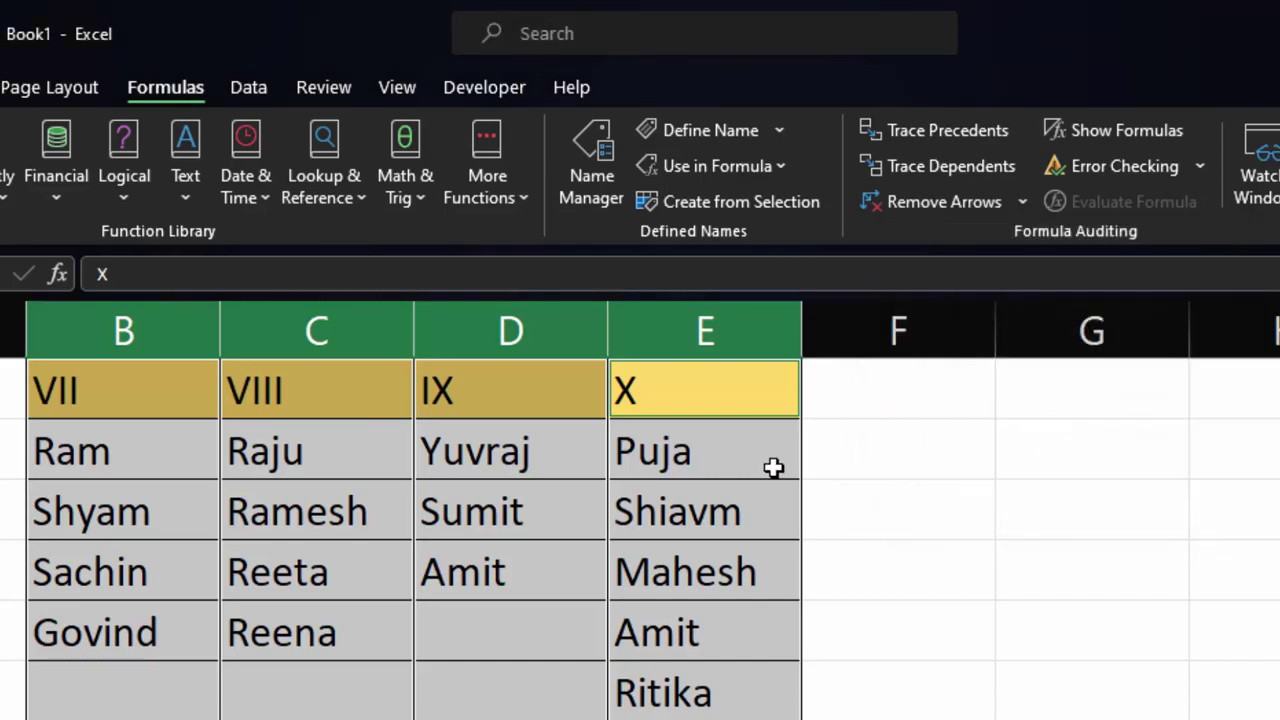
left_click(919, 567)
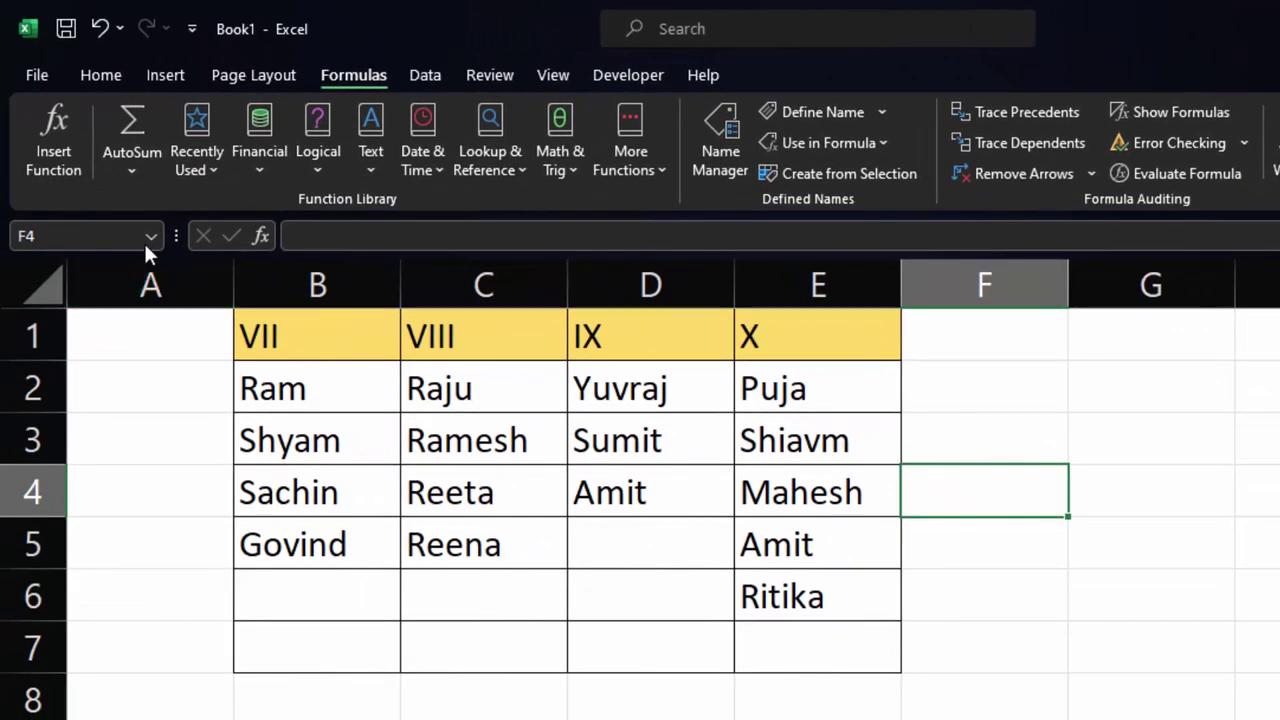
left_click(148, 240)
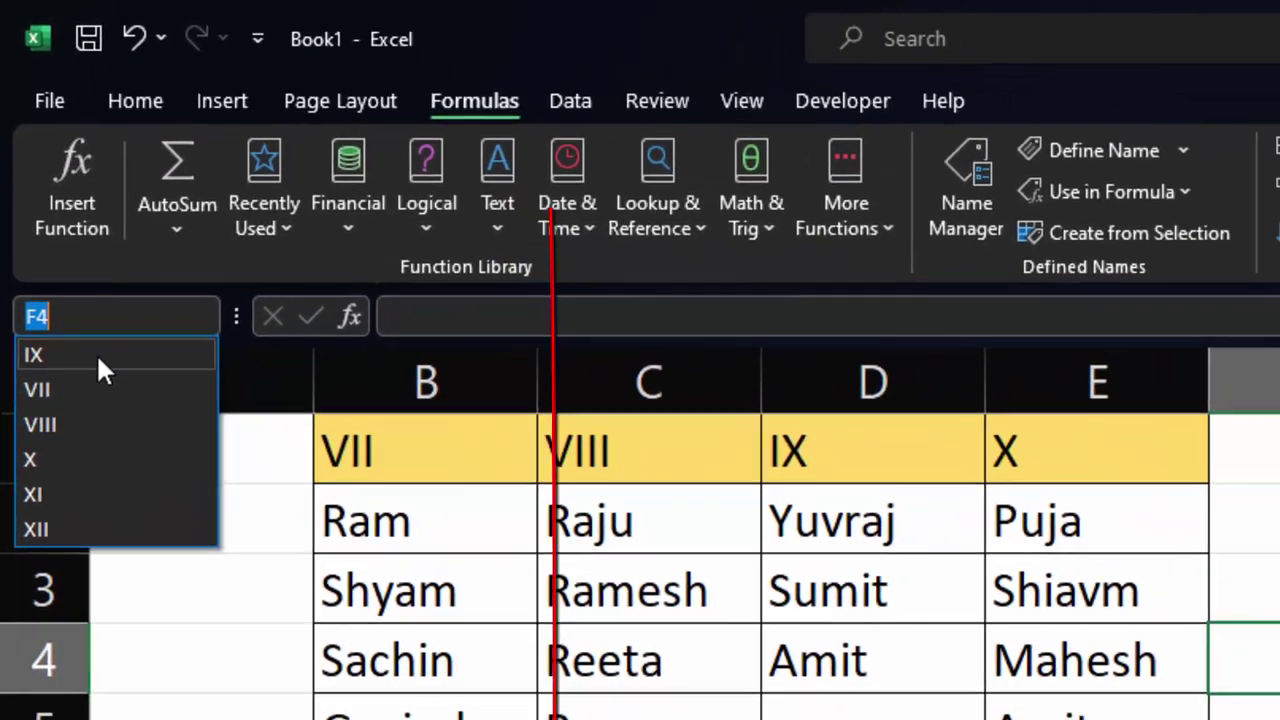
left_click(55, 311)
scroll(640, 575, "up", 1)
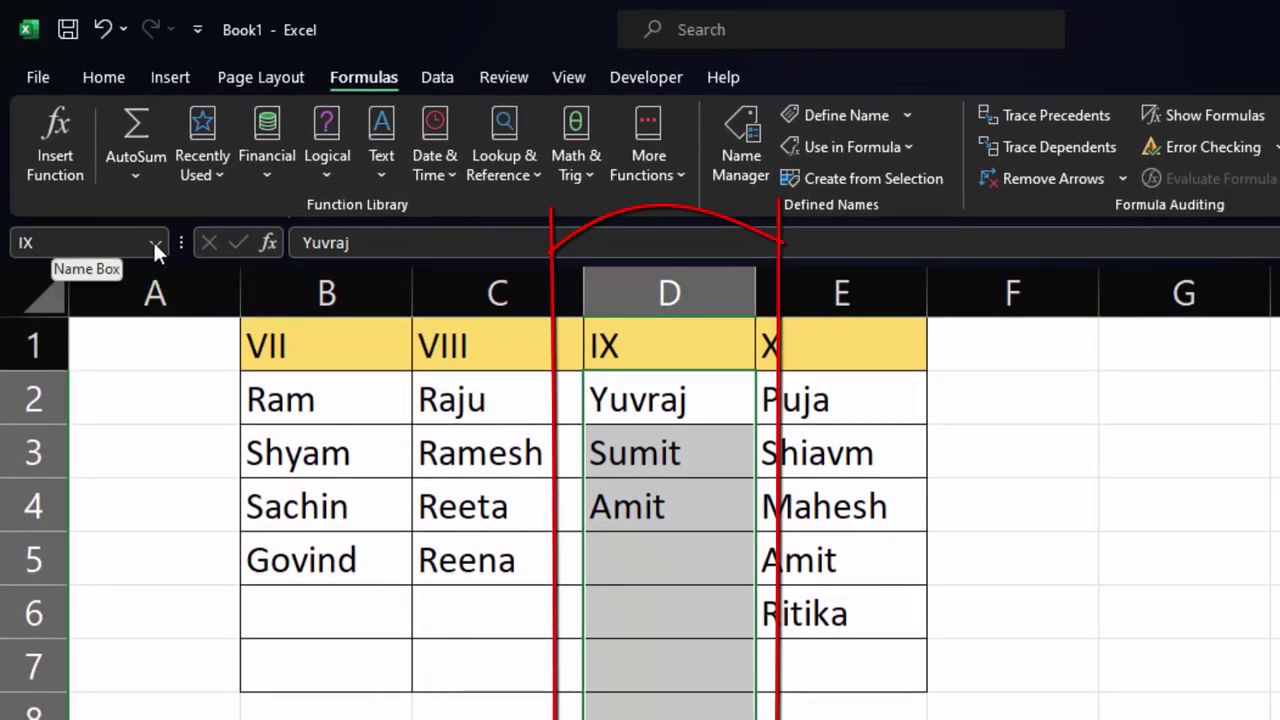
left_click(153, 242)
left_click(77, 299)
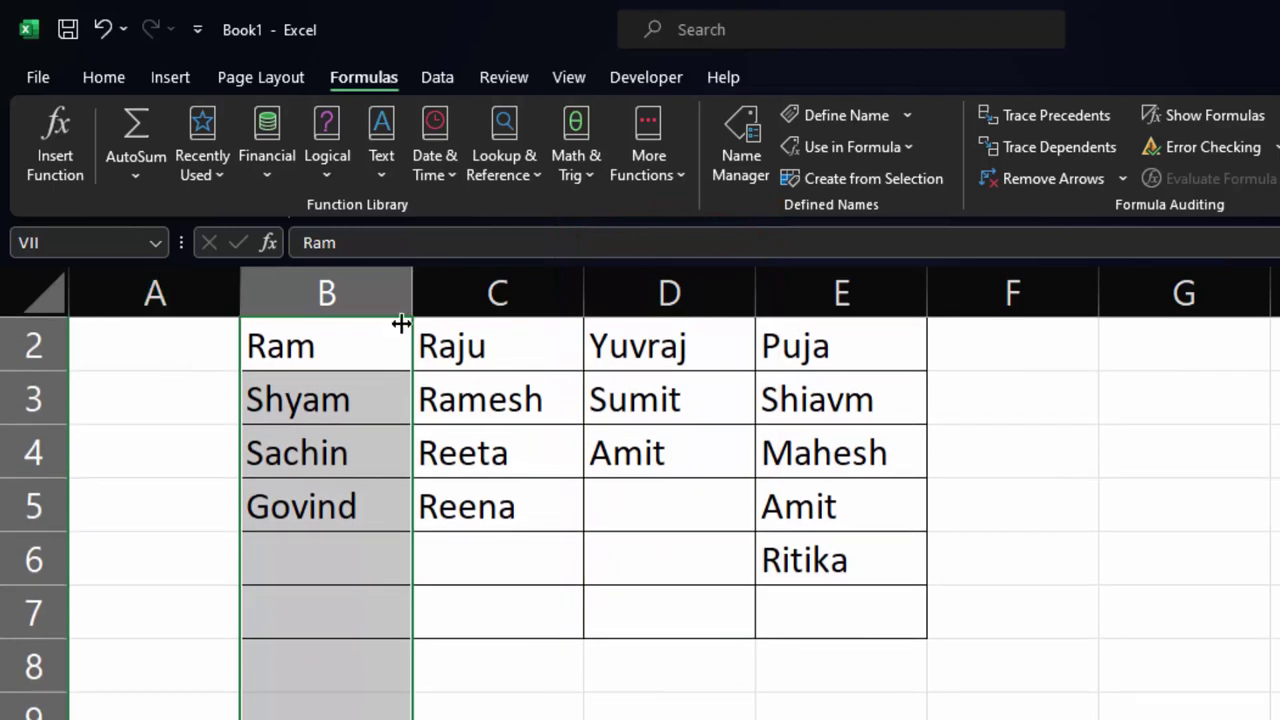
scroll(1037, 576, "up", 1)
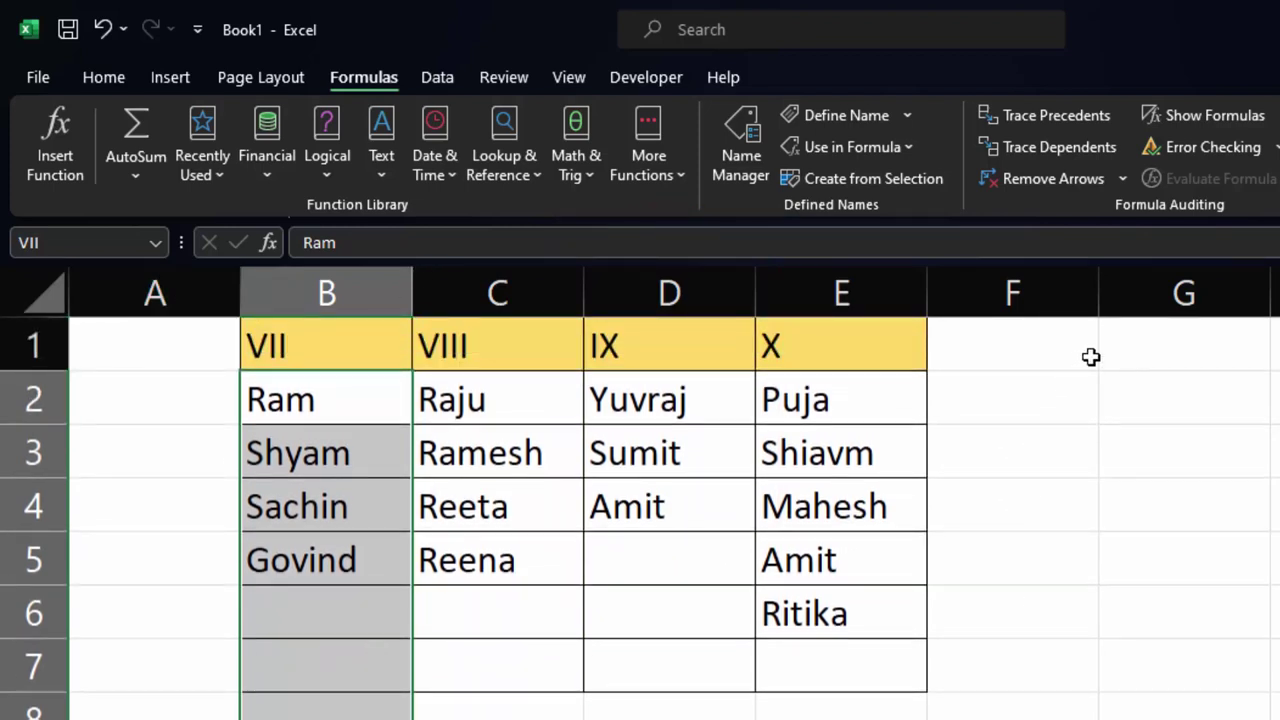
Step: Enter 'Class' in G1 and 'Name of Students' in H1, fixing the misspelled first word
left_click(1135, 346)
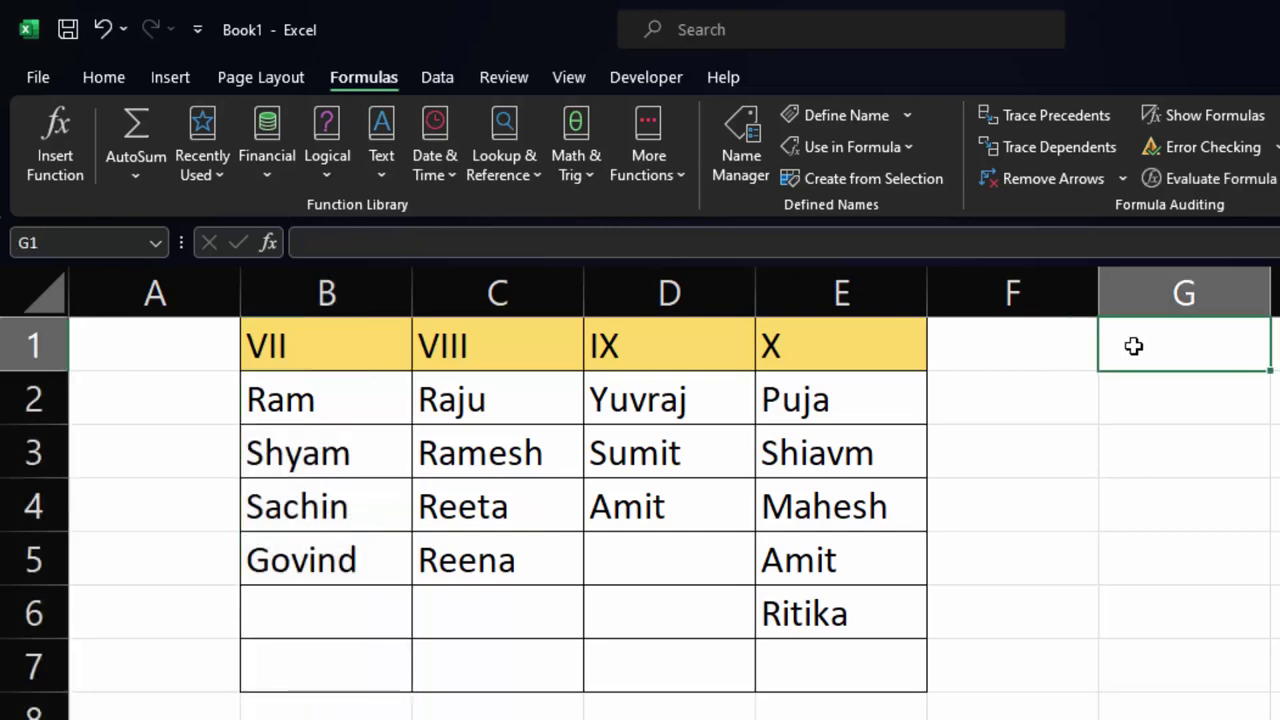
type("C")
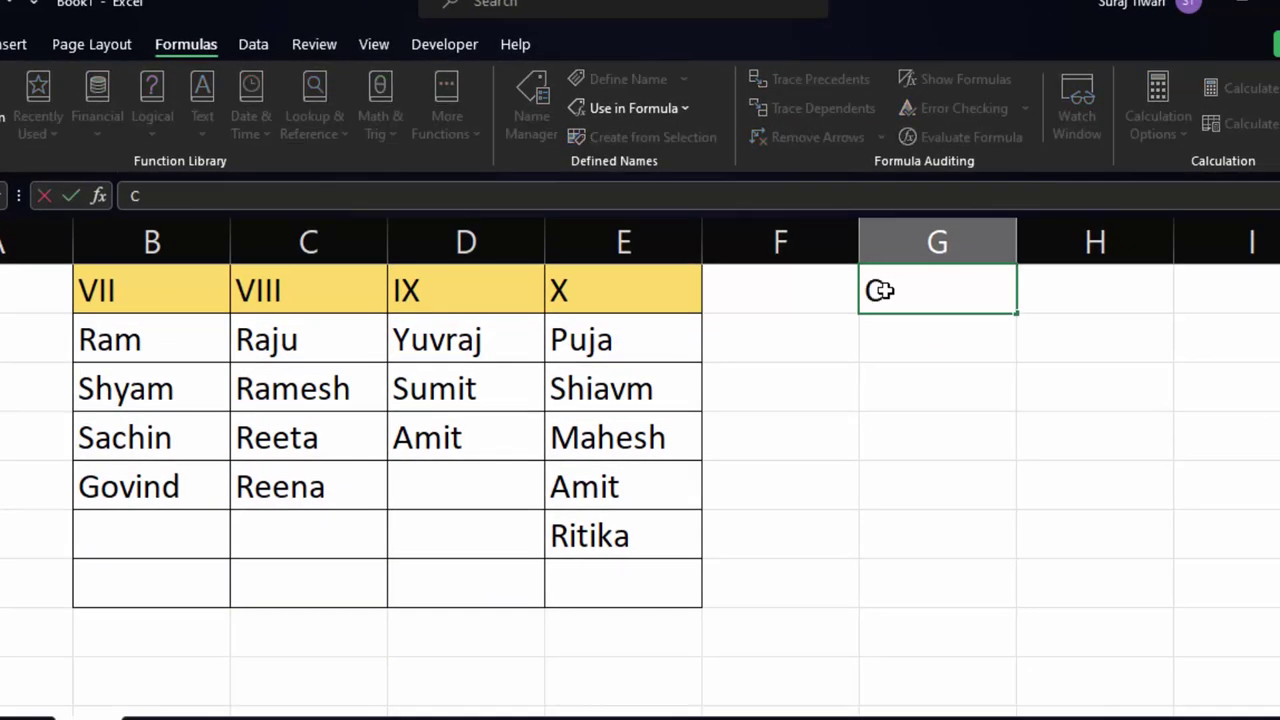
type("lass")
key("Tab")
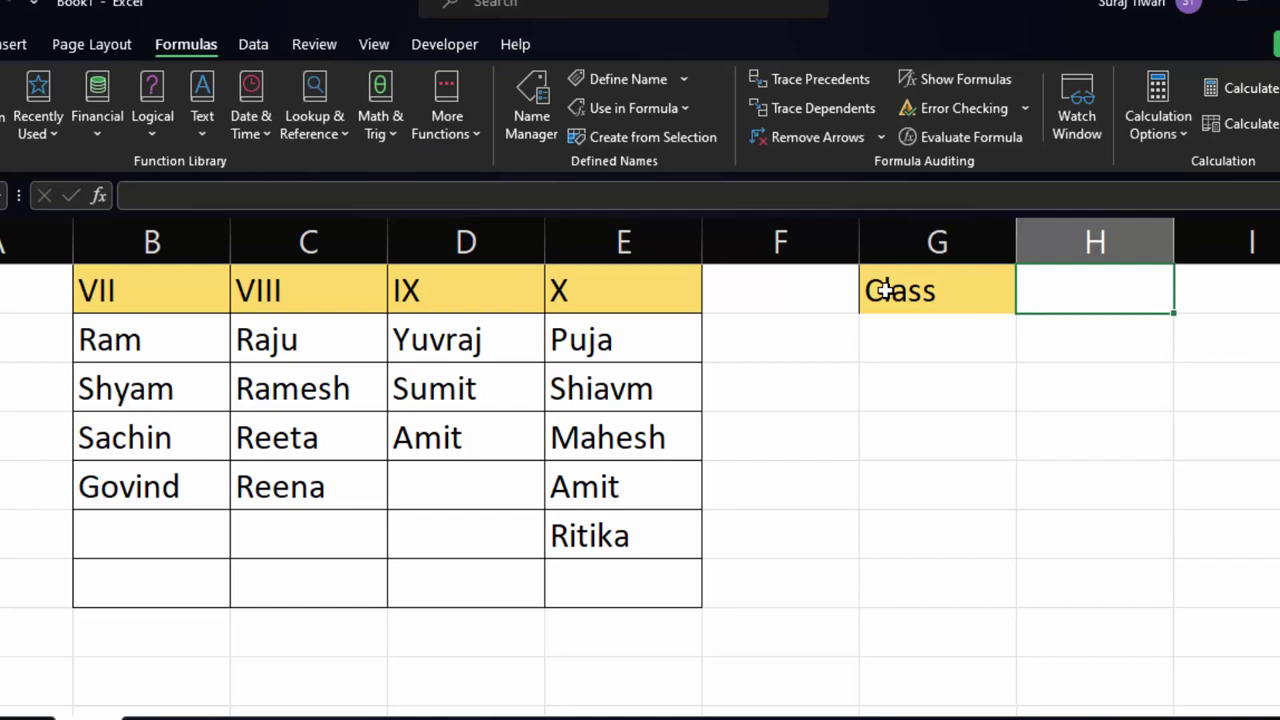
type("Ma,e of S")
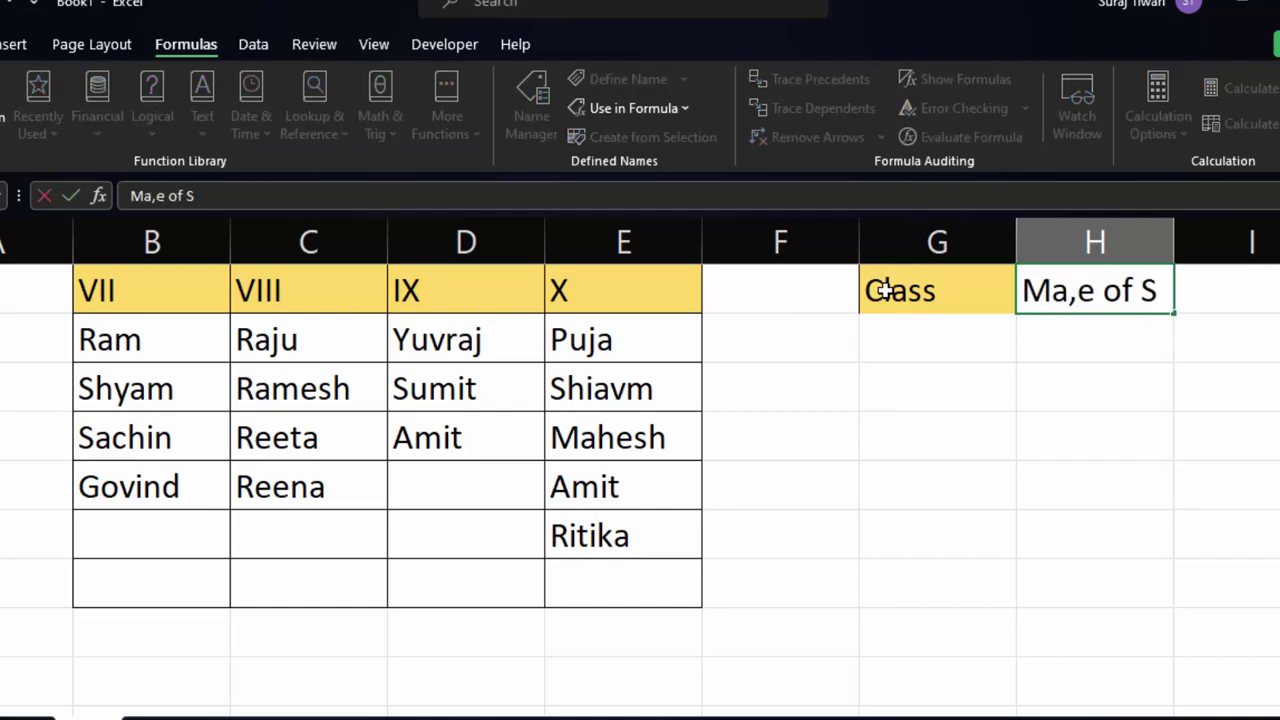
type("tudent")
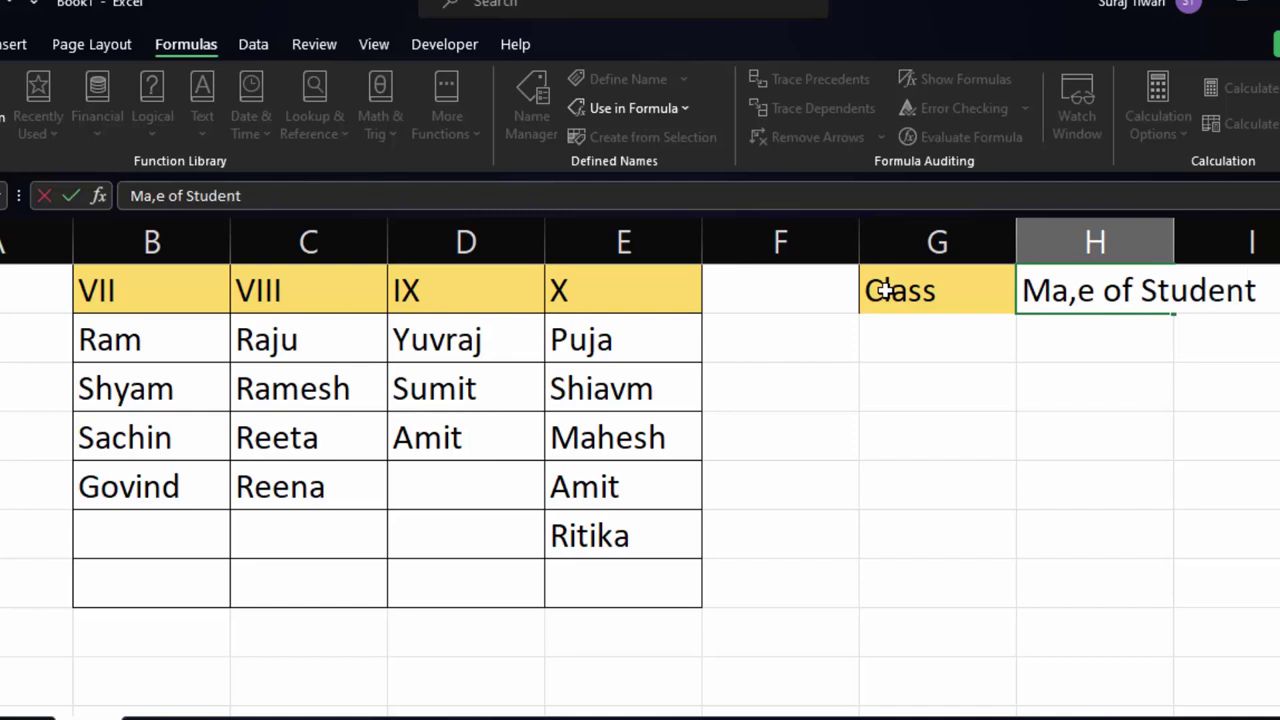
type("s")
left_click_drag(1096, 300, 1021, 298)
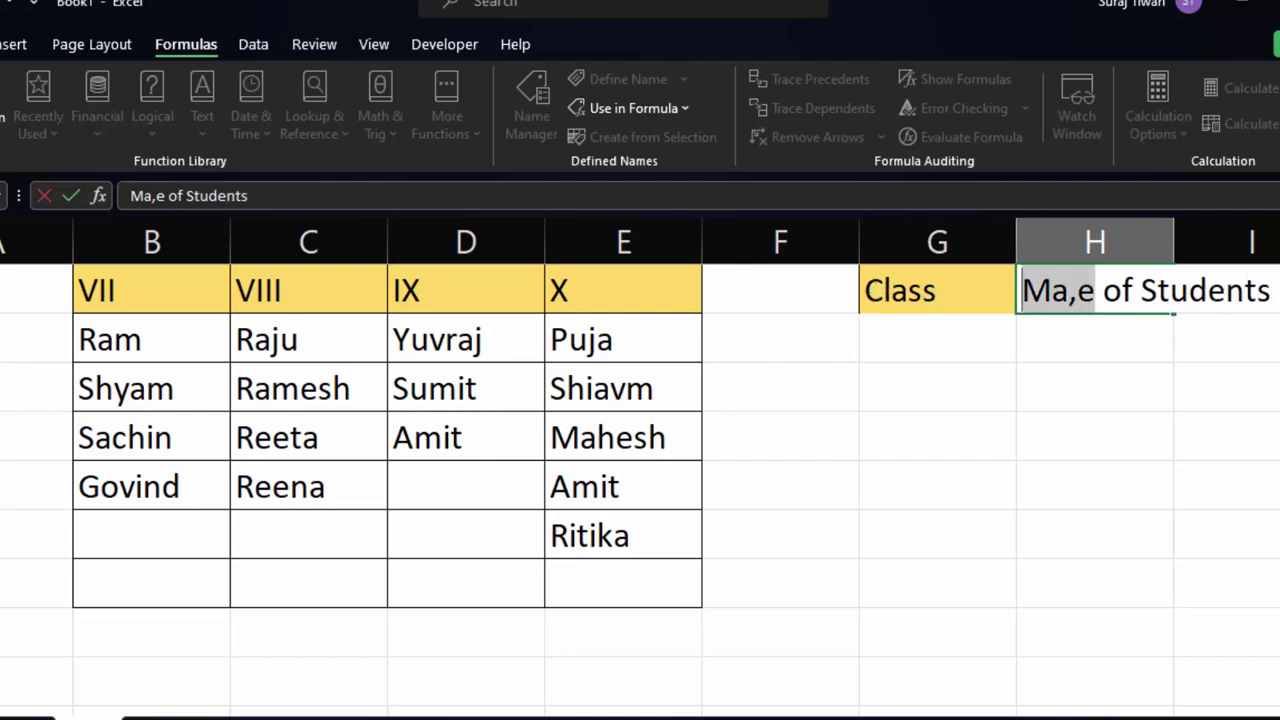
key("BackSpace")
type("Name")
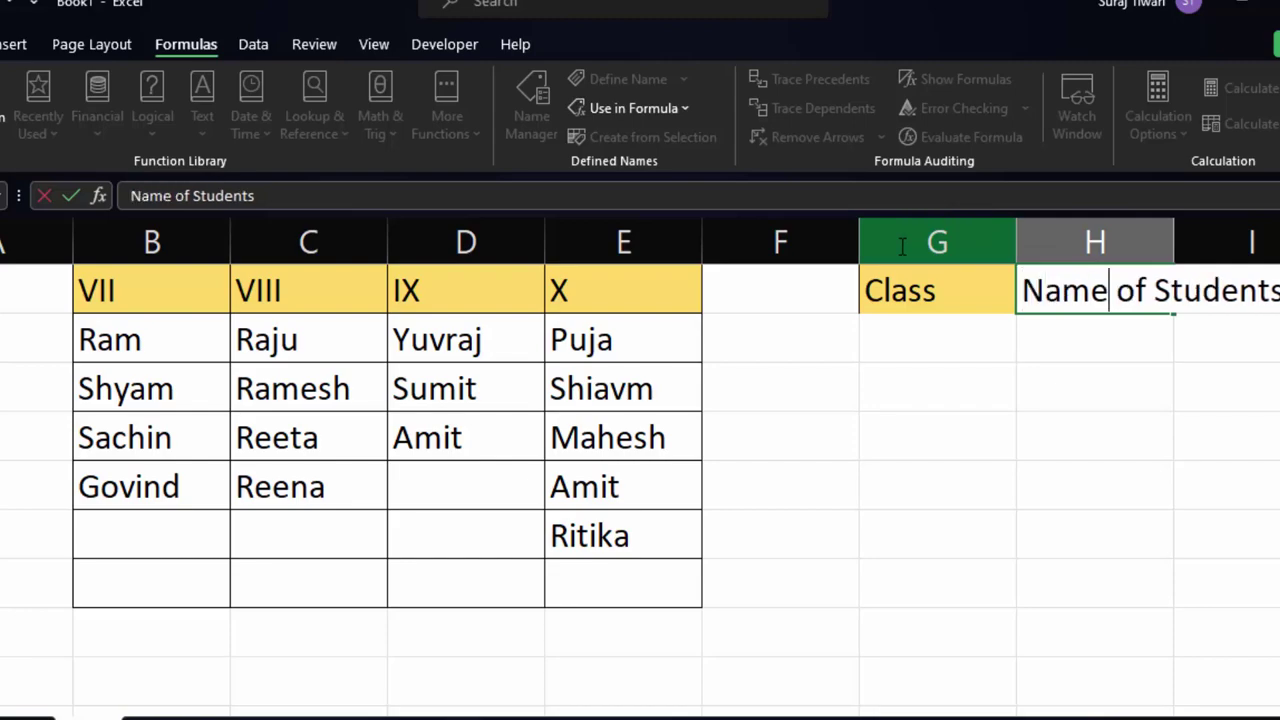
key("Return")
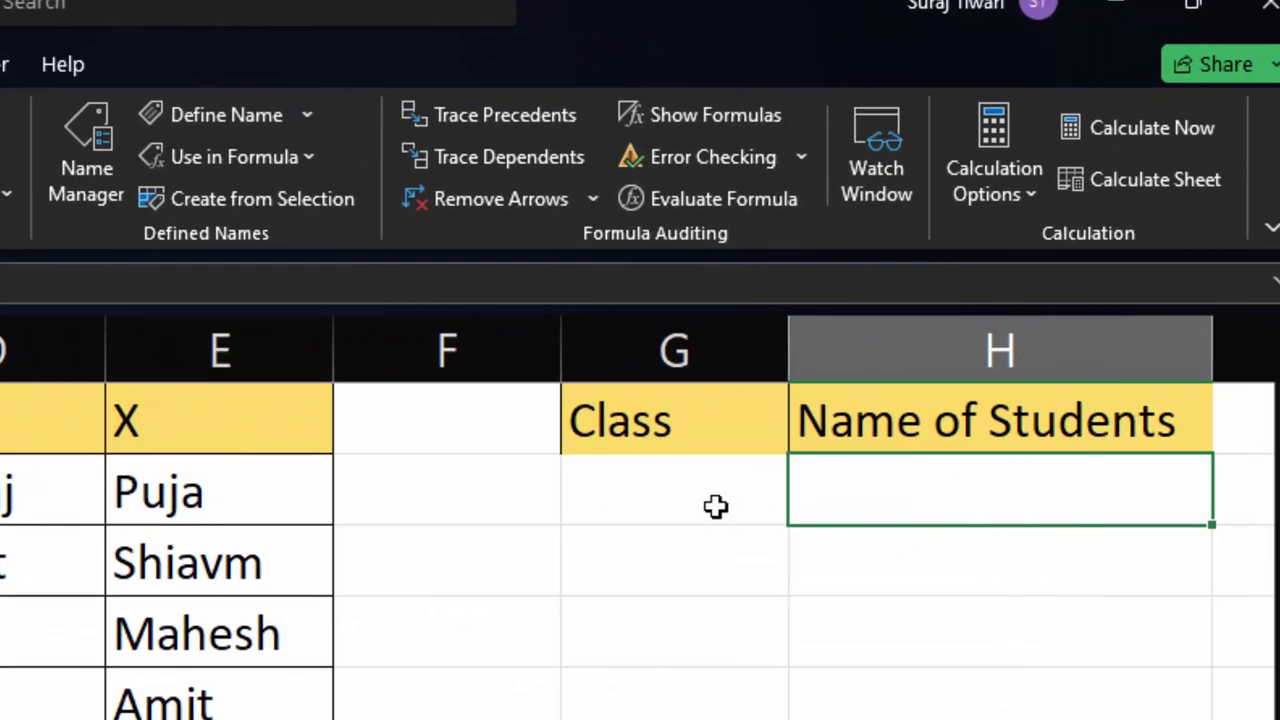
left_click(712, 500)
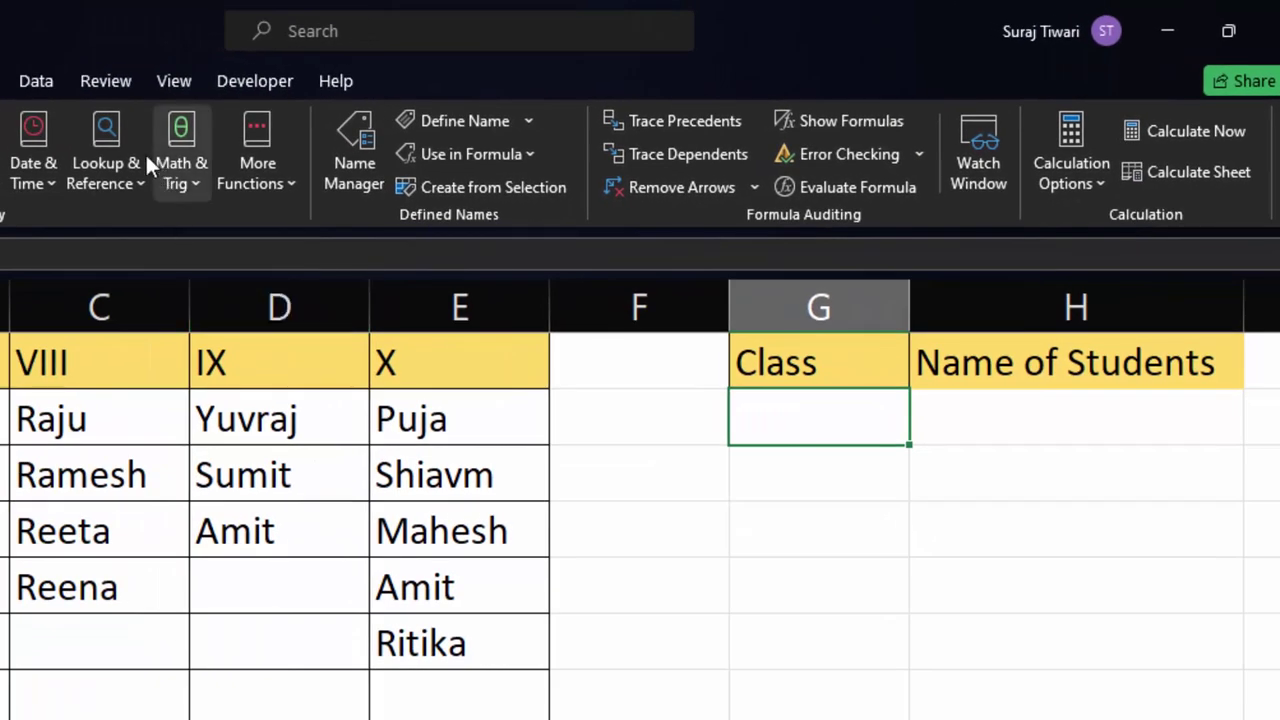
Step: Set G2's Data Validation to a List with source =$B$1:$E$1
left_click(50, 78)
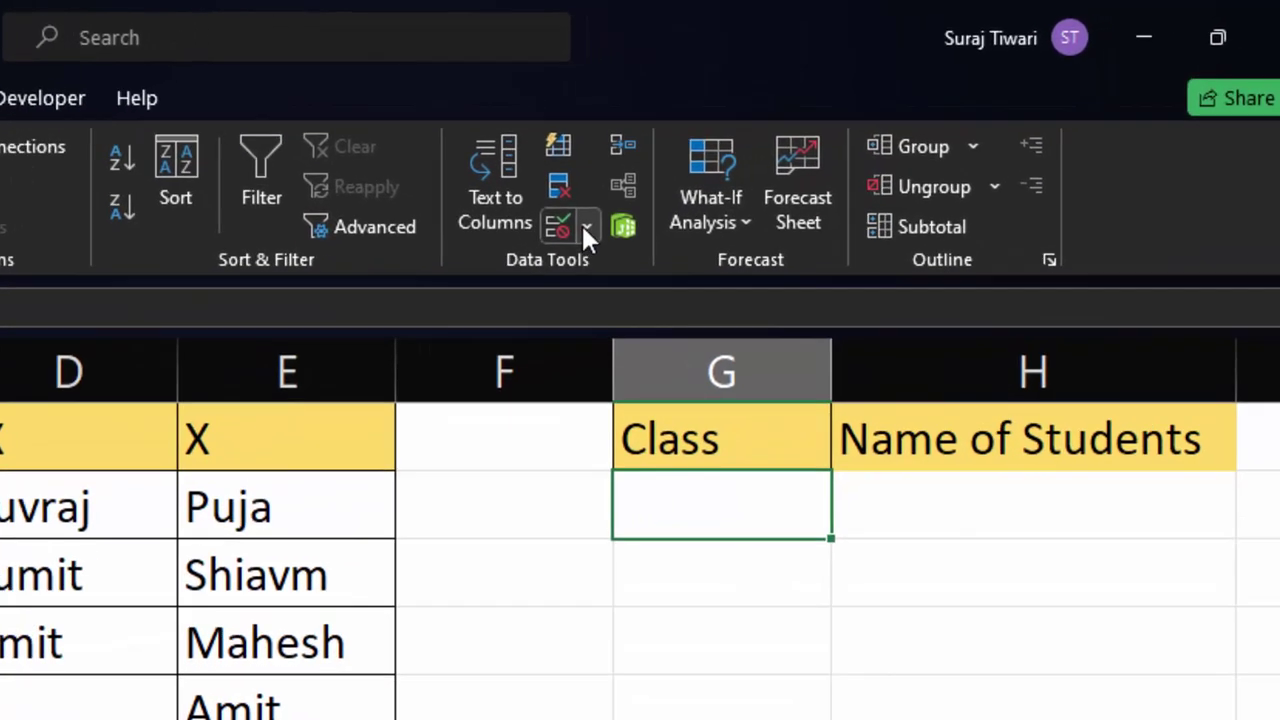
left_click(707, 186)
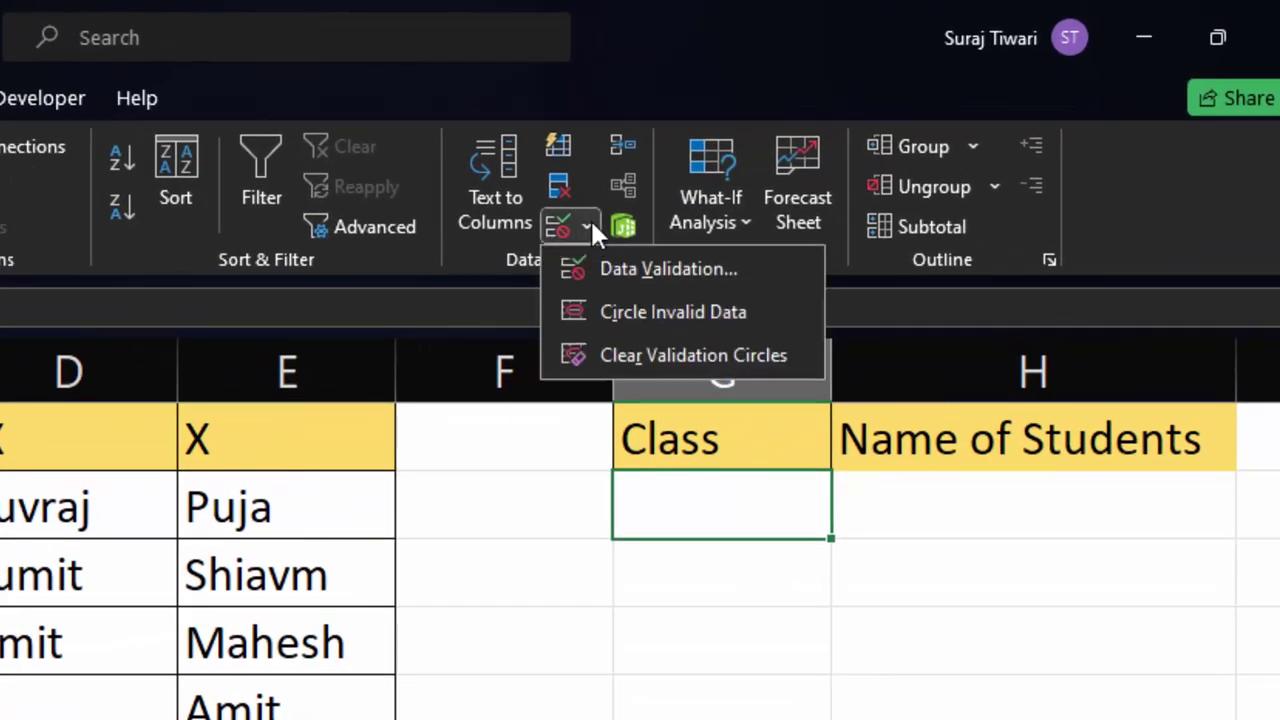
left_click(600, 268)
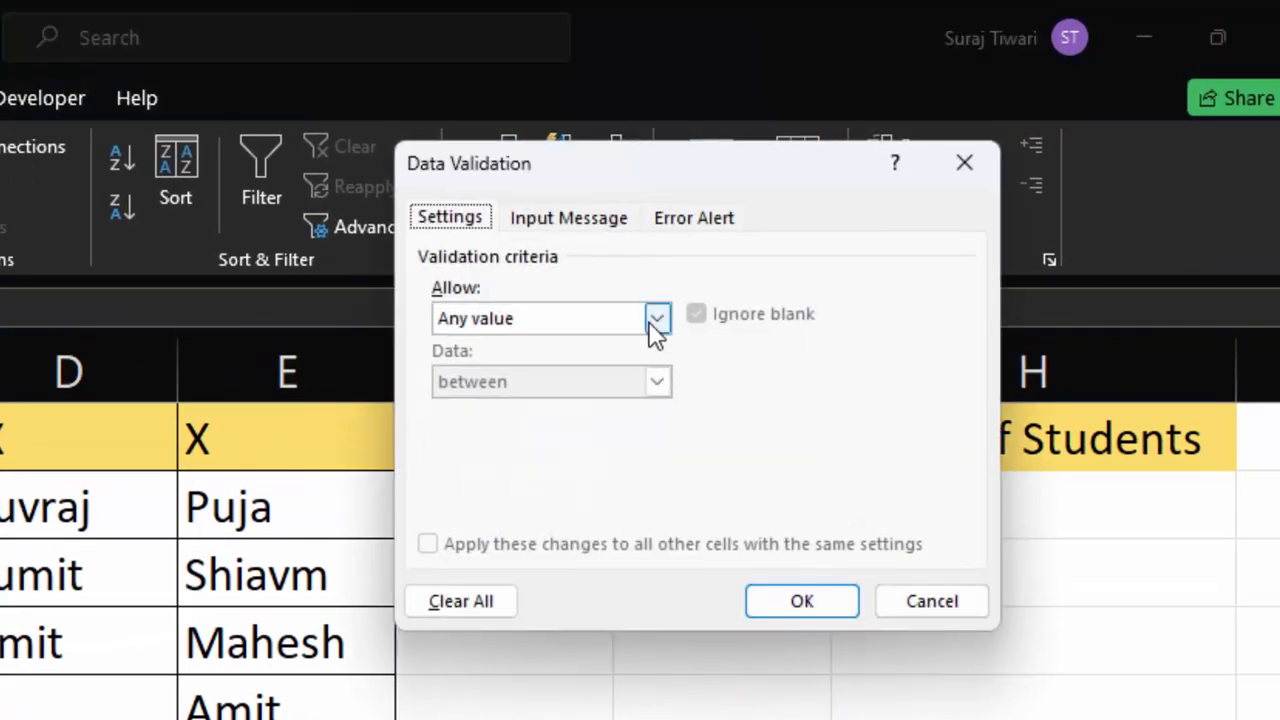
left_click(657, 318)
left_click(531, 407)
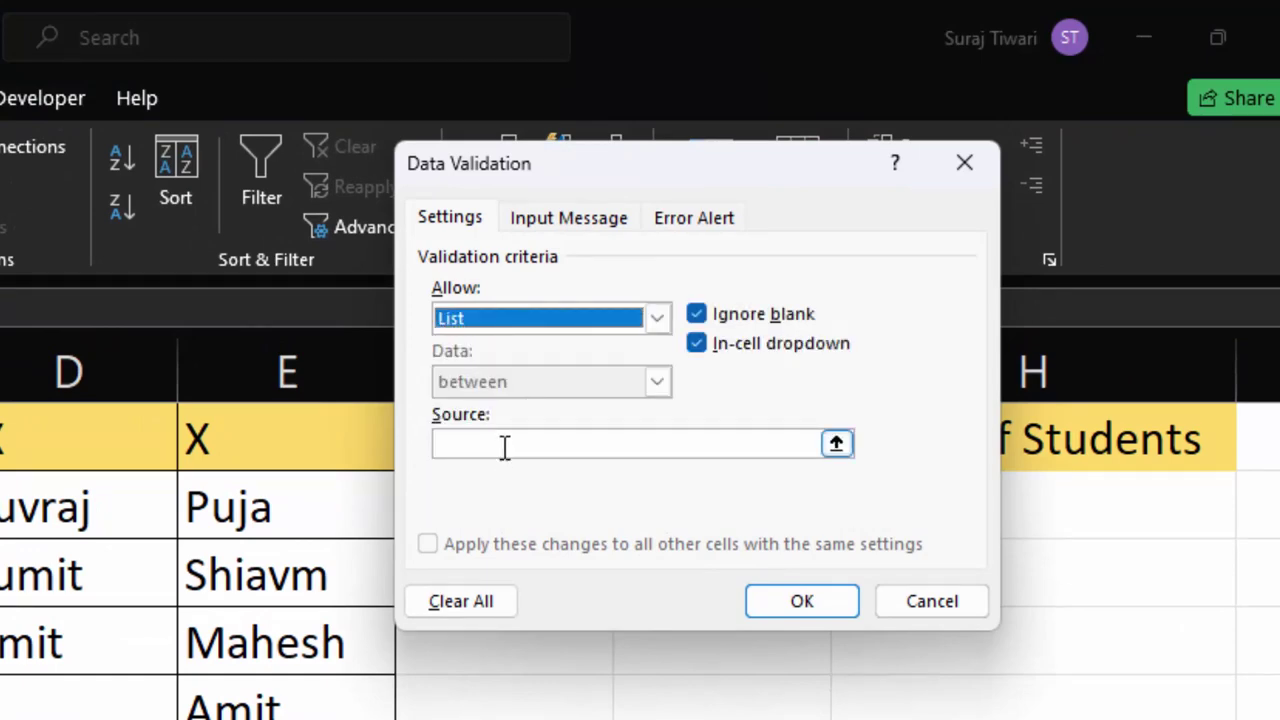
left_click(505, 447)
left_click_drag(579, 179, 680, 705)
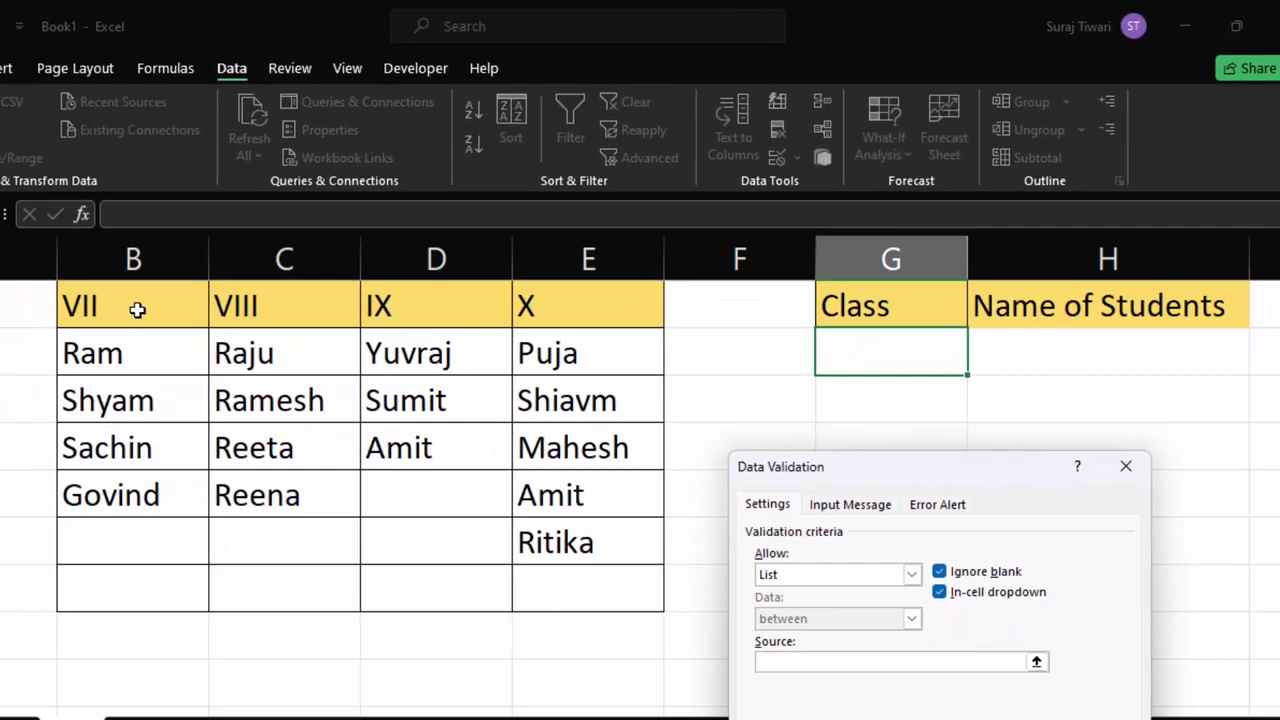
left_click_drag(137, 310, 540, 306)
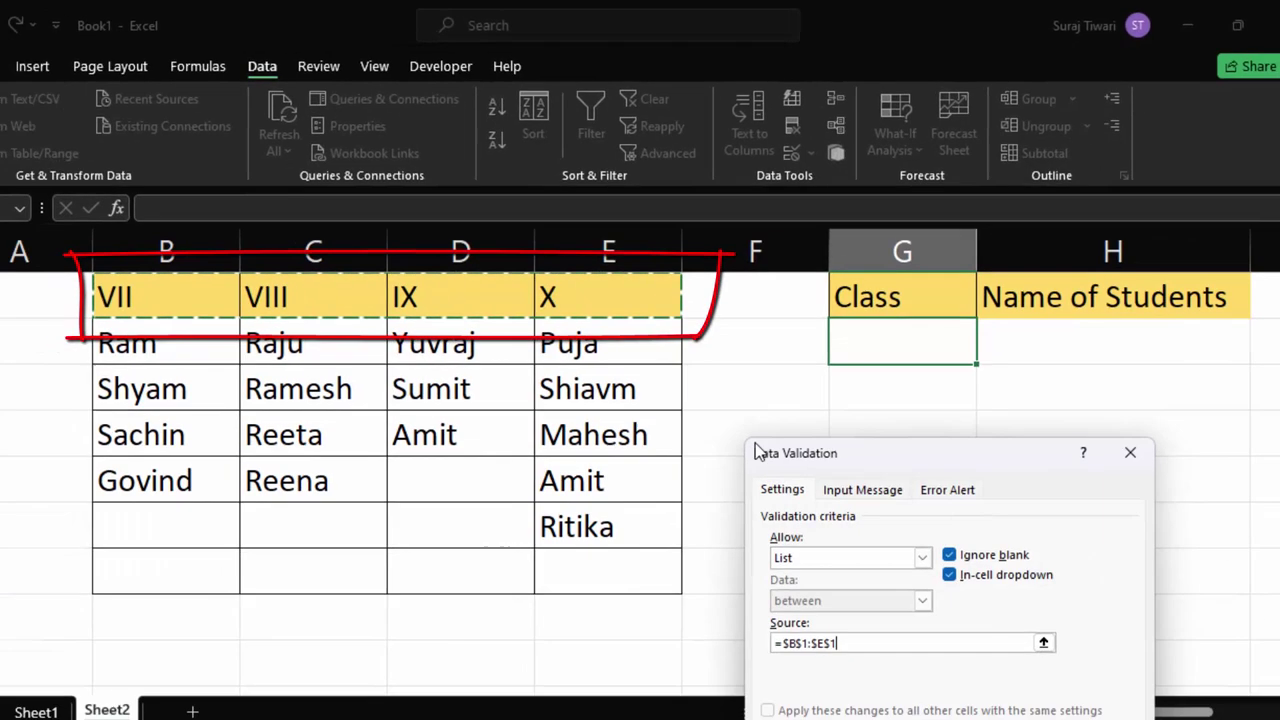
Step: Apply the class list to G2 and choose VII from its drop-down
left_click(1106, 712)
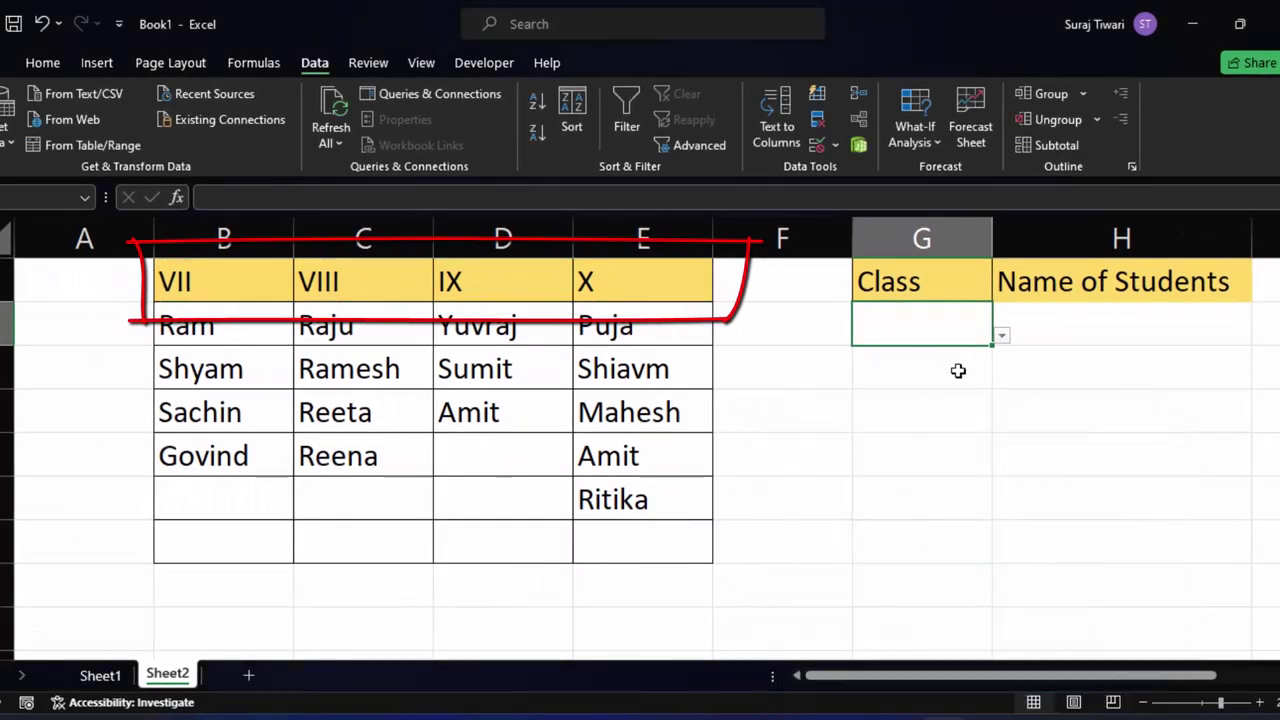
left_click(1001, 335)
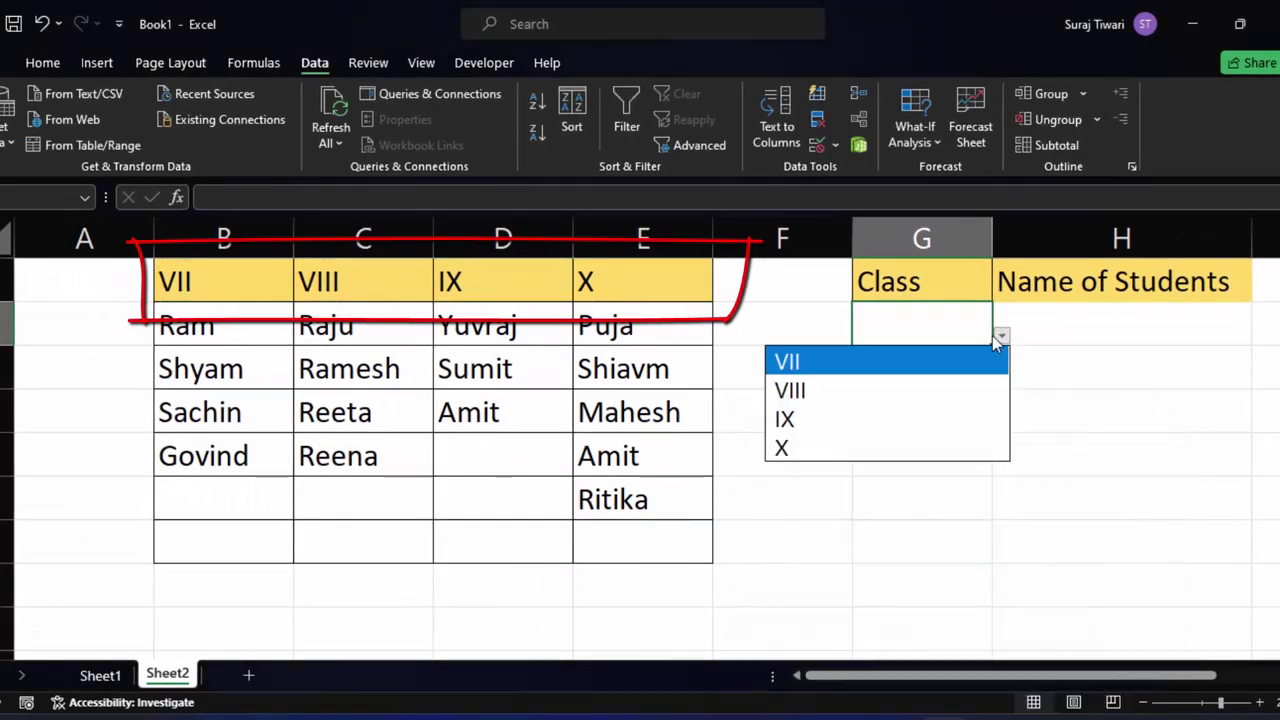
left_click(862, 363)
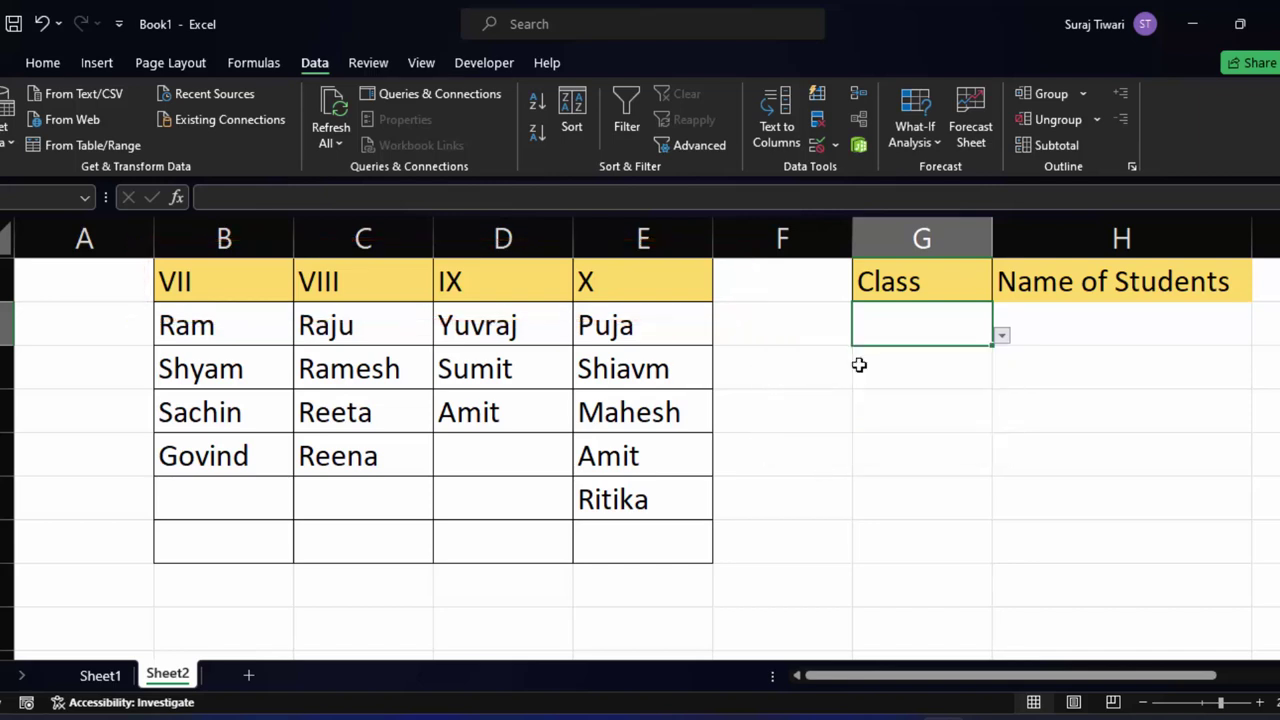
left_click(1085, 314)
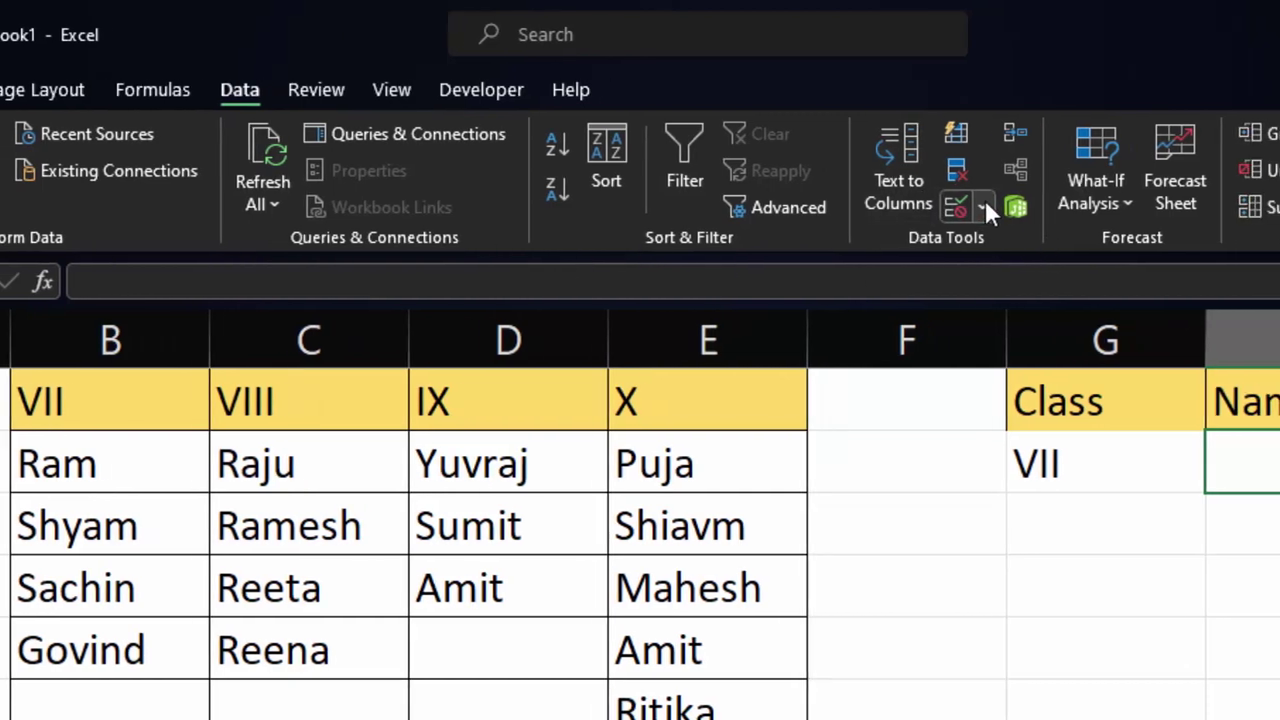
Step: Give H2 a List validation with source =INDIRECT($G$2)
left_click(1027, 207)
left_click(688, 242)
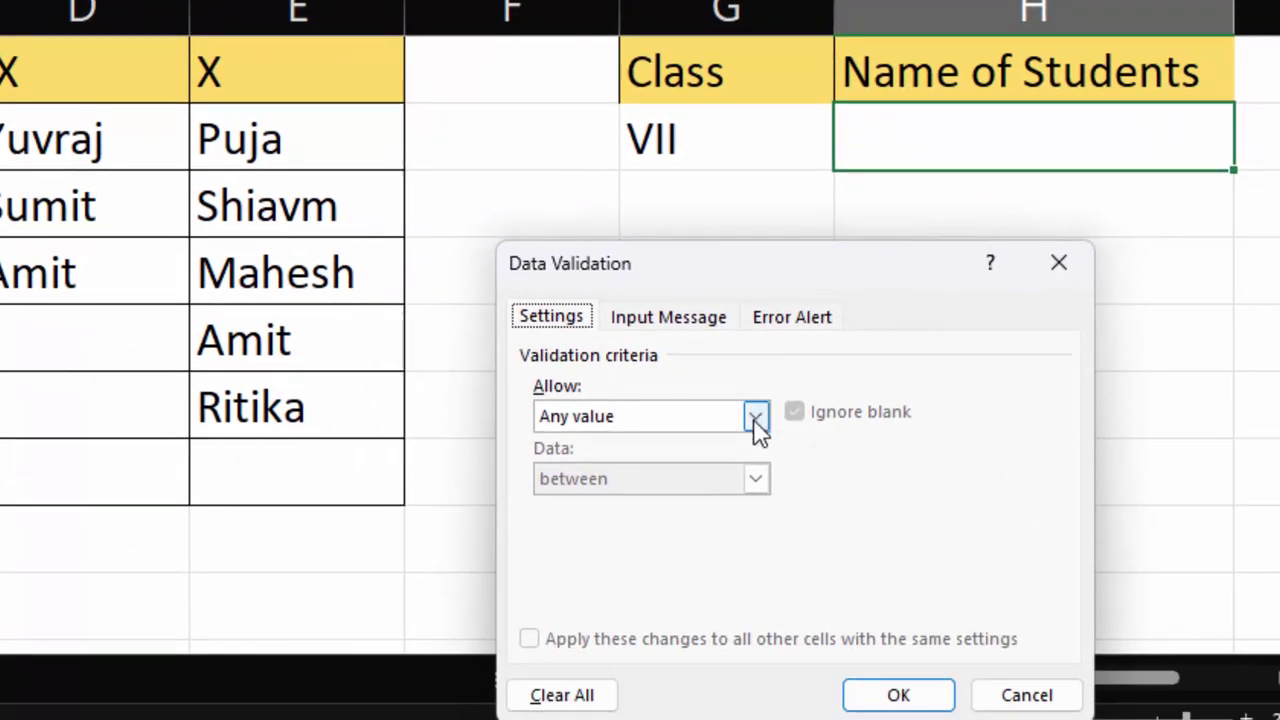
left_click(757, 418)
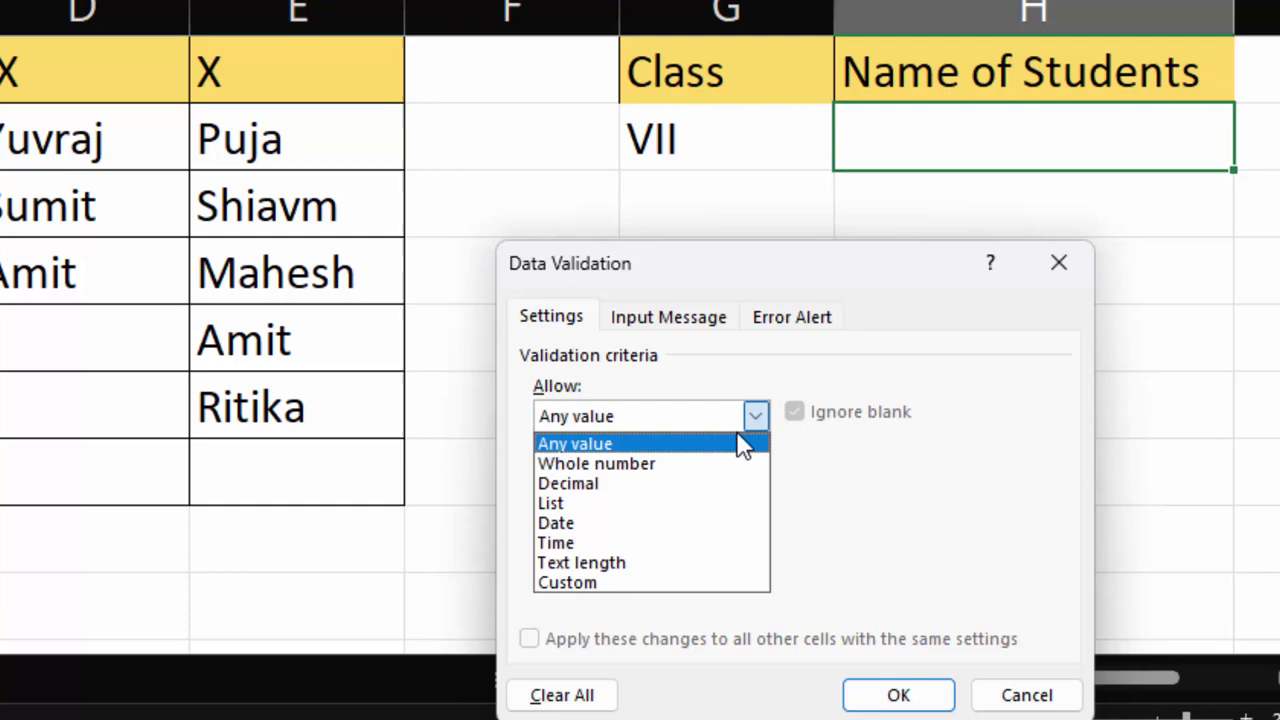
left_click(624, 506)
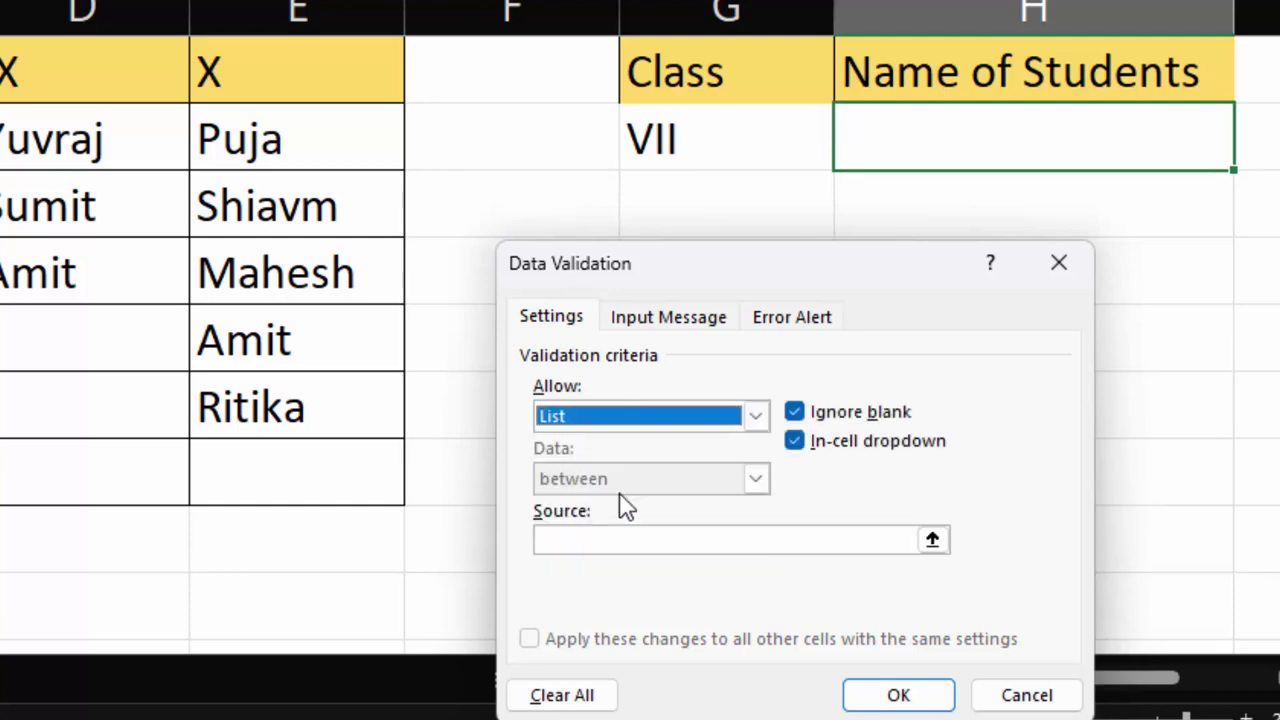
left_click(617, 538)
type("=")
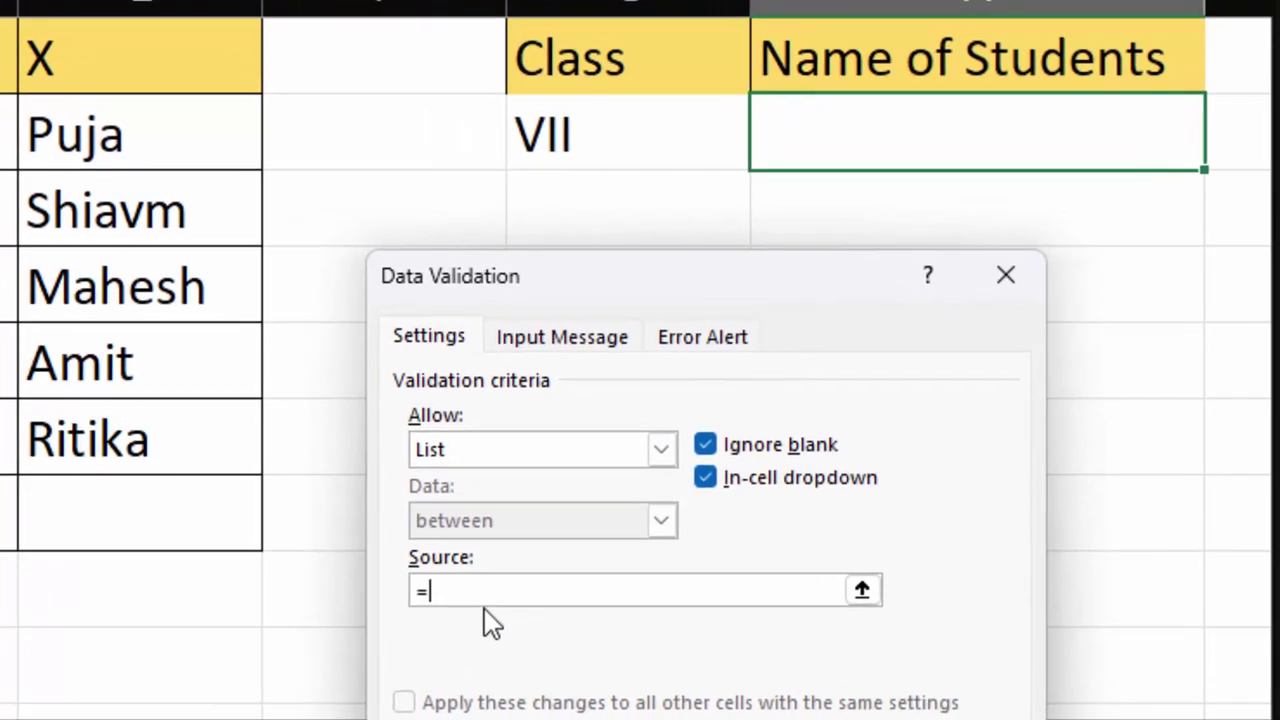
type("indir")
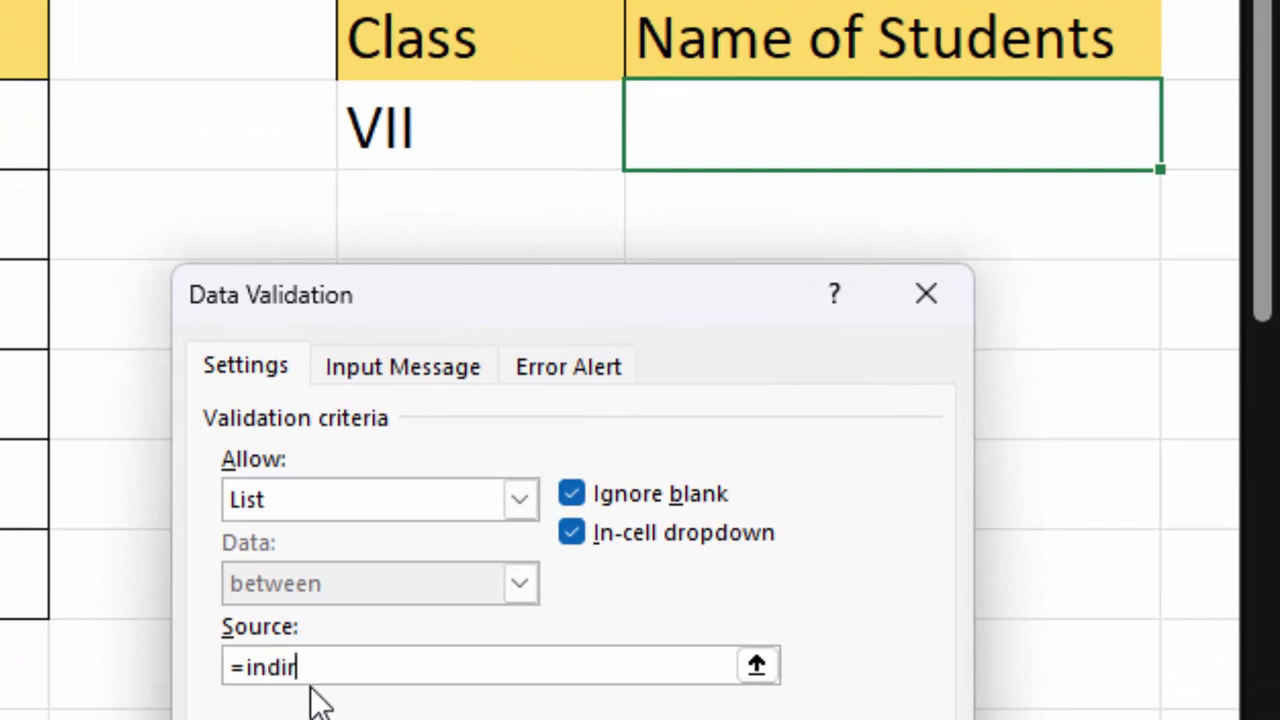
type("ect(")
left_click(437, 133)
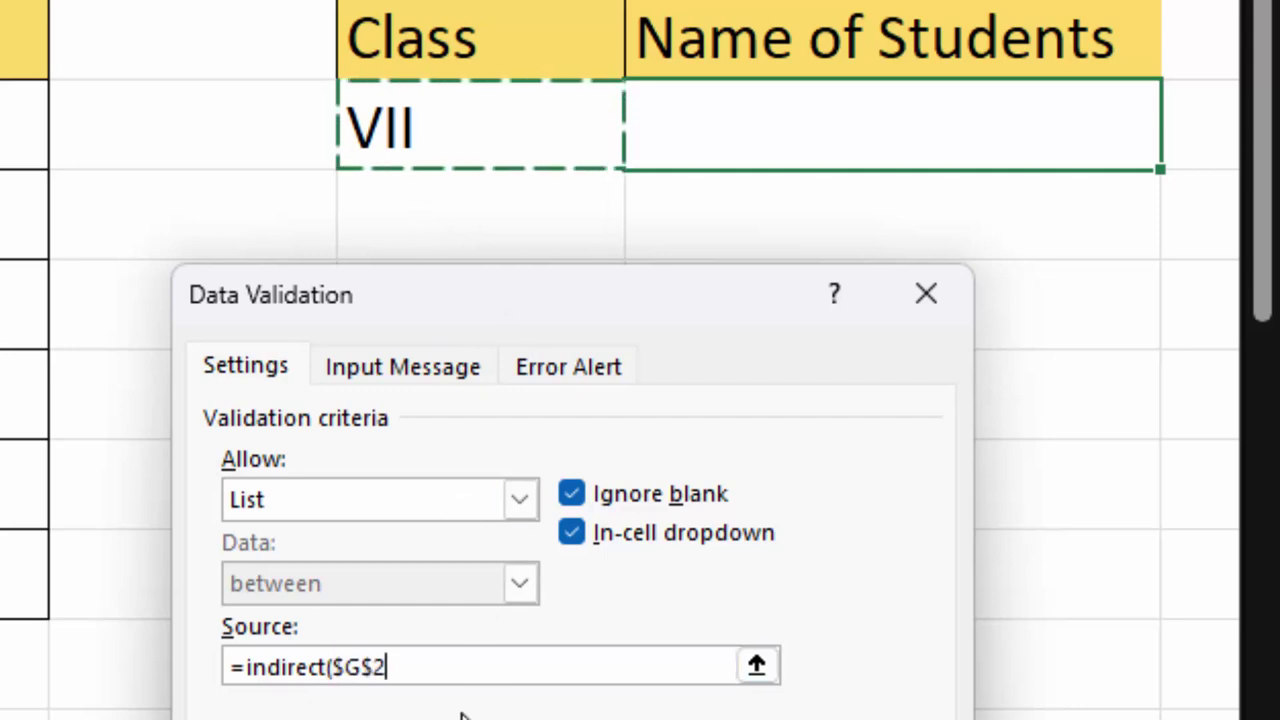
left_click(441, 668)
type(")")
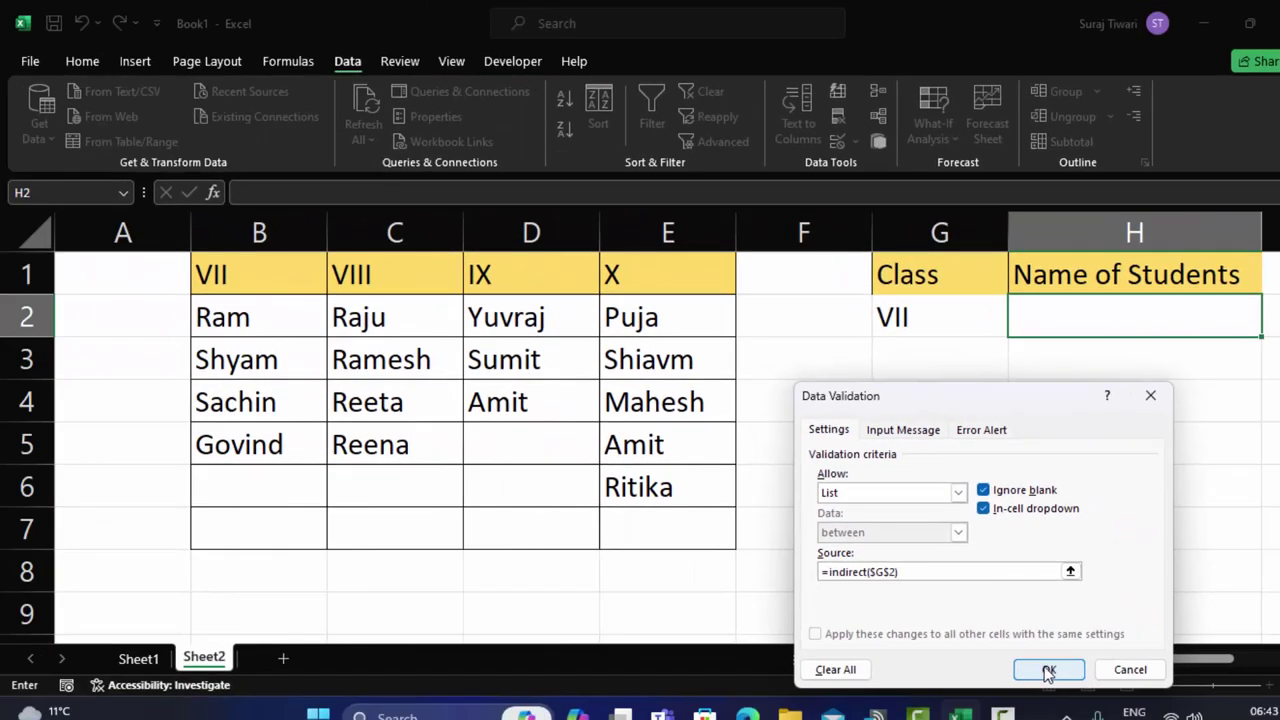
left_click(1047, 670)
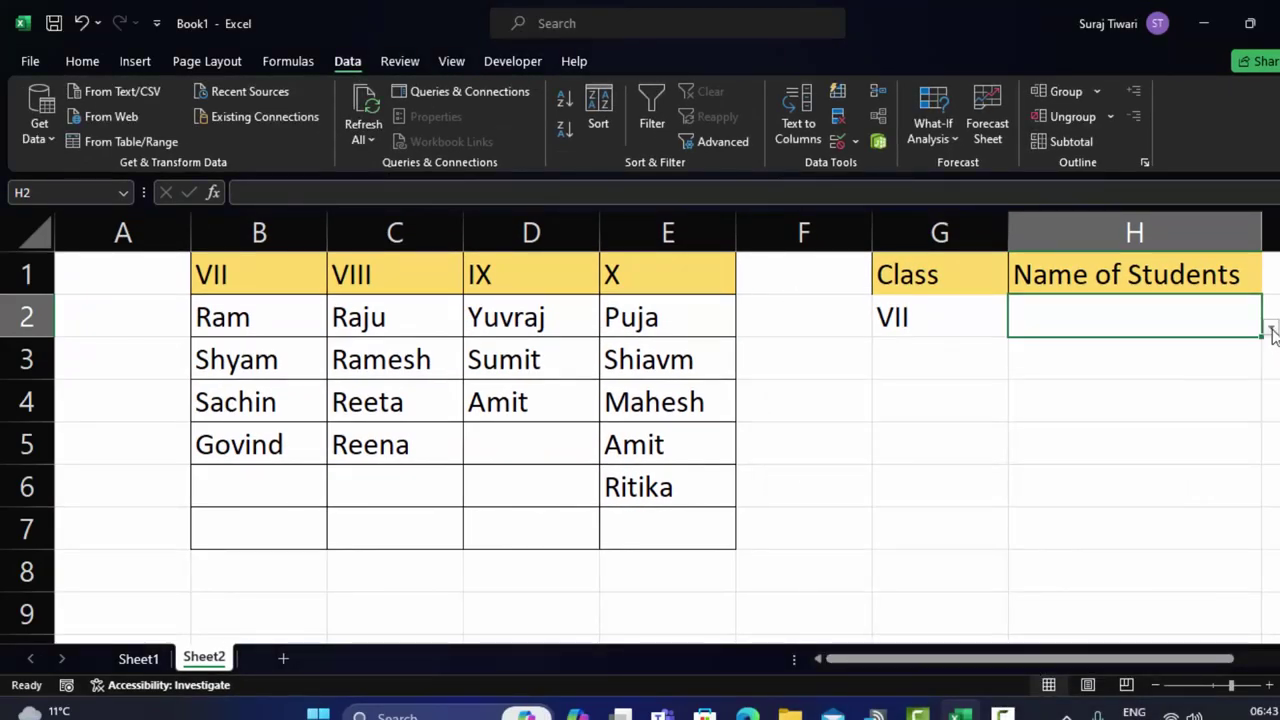
Step: Check H2's VII names, change G2 to VIII, and confirm H2 offers Raju to Reena
left_click(1270, 330)
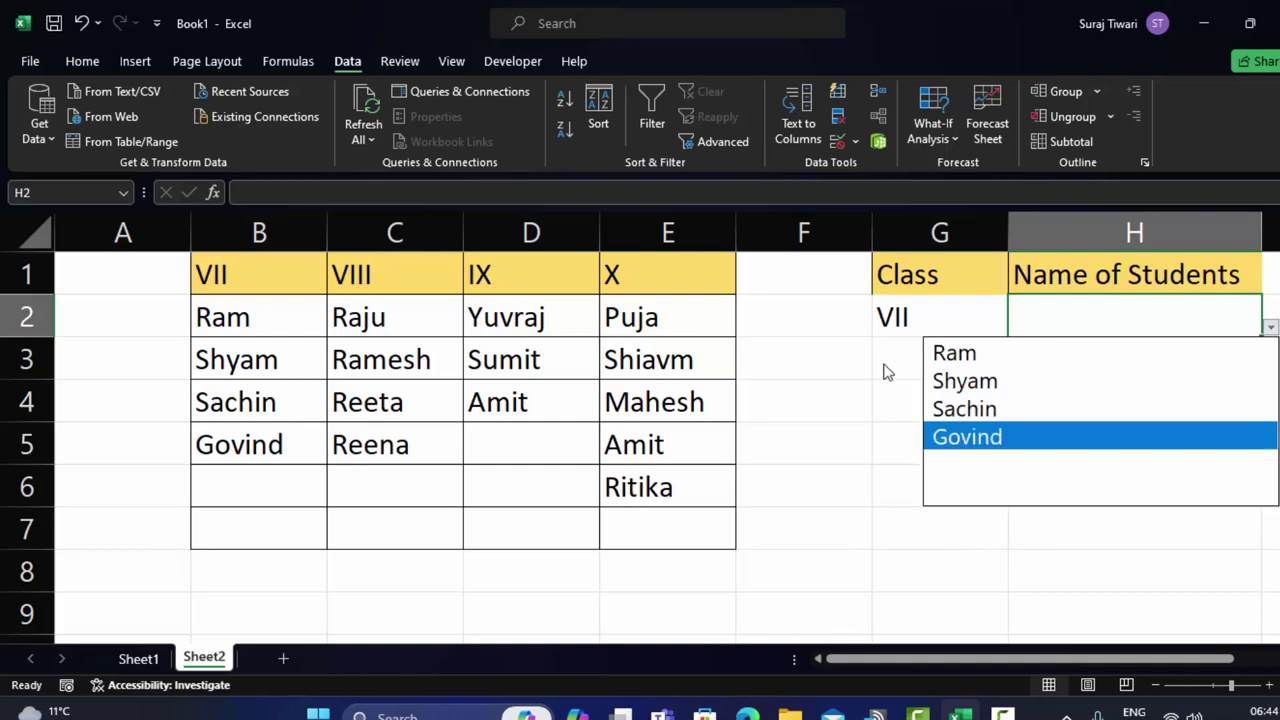
left_click(940, 320)
left_click(940, 320)
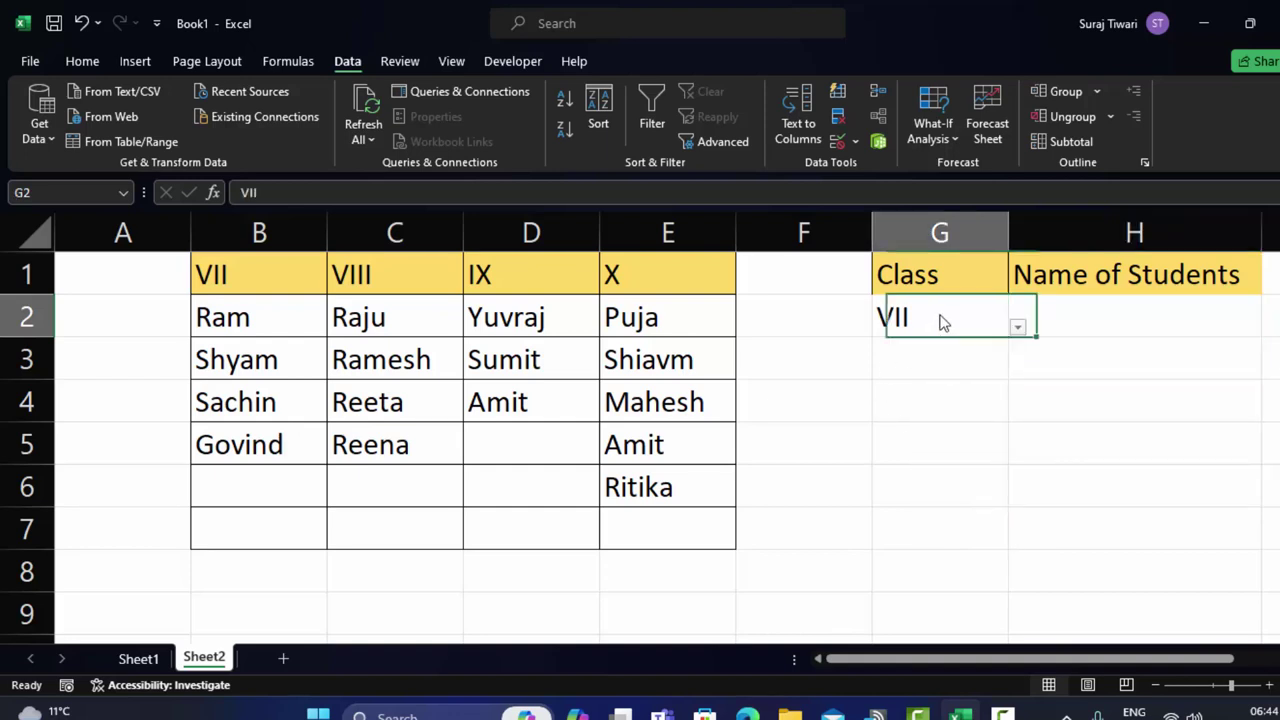
left_click(1017, 330)
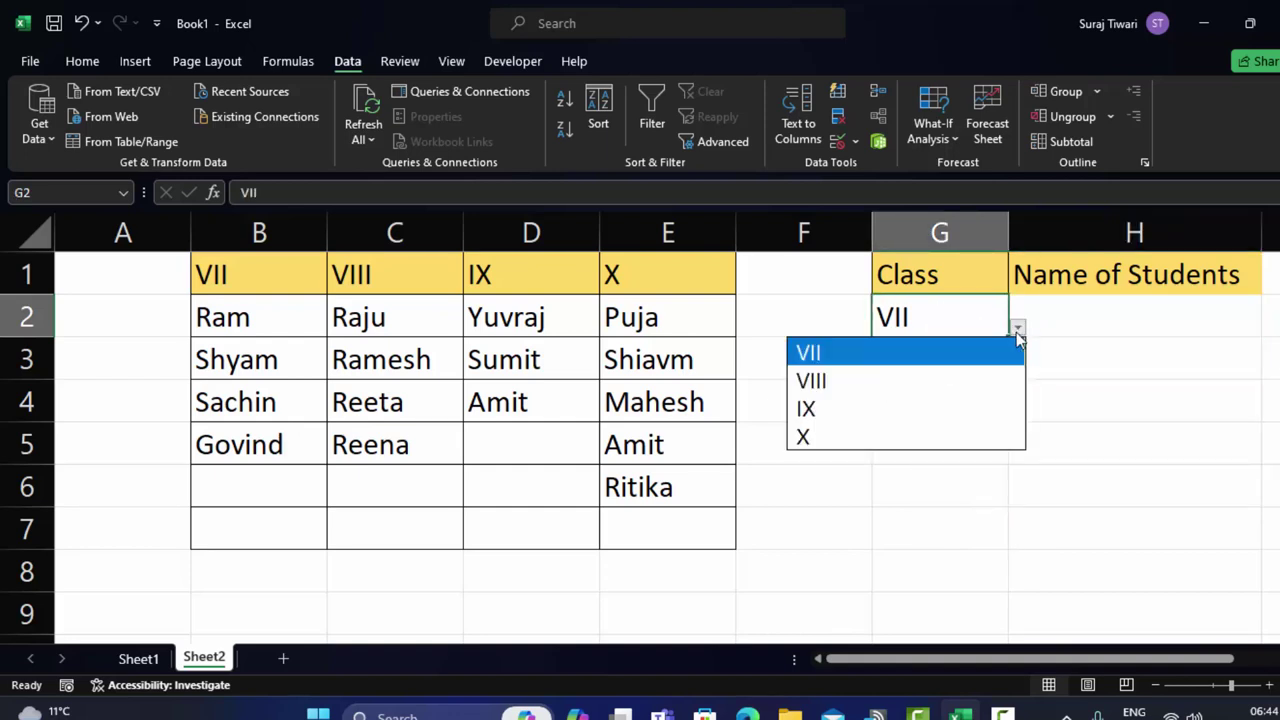
left_click(968, 378)
left_click(1104, 316)
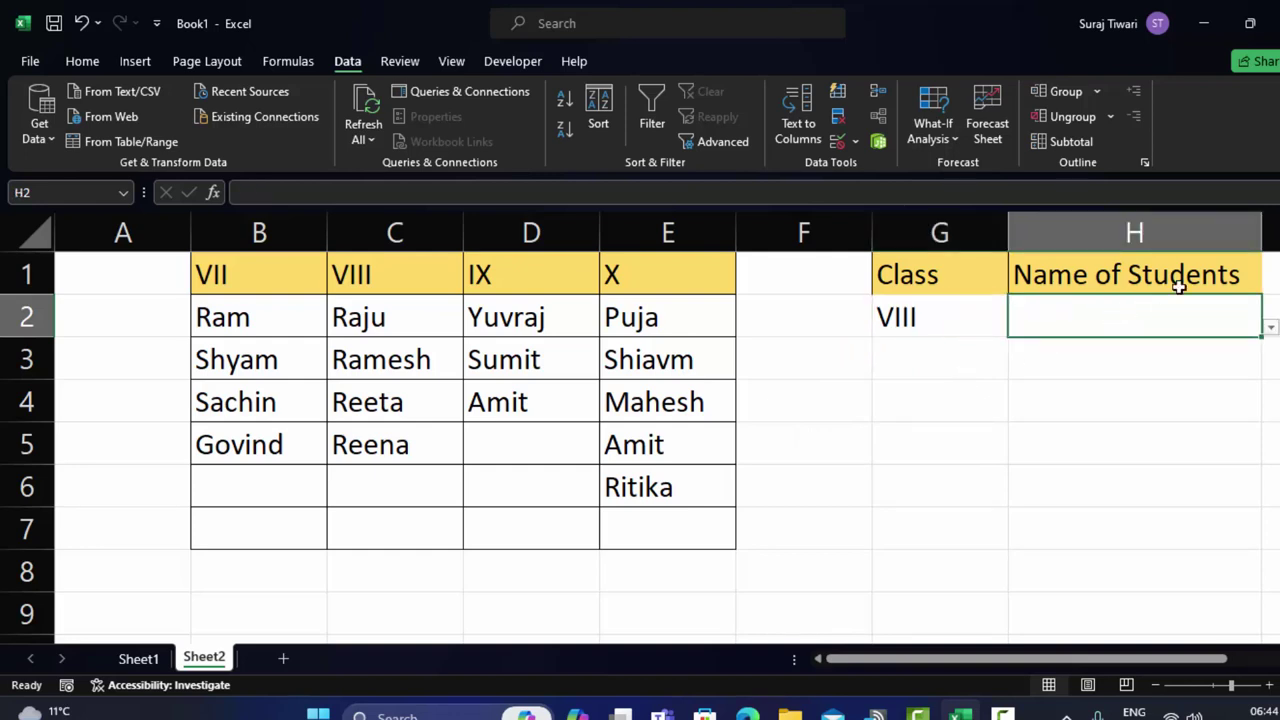
left_click(1271, 329)
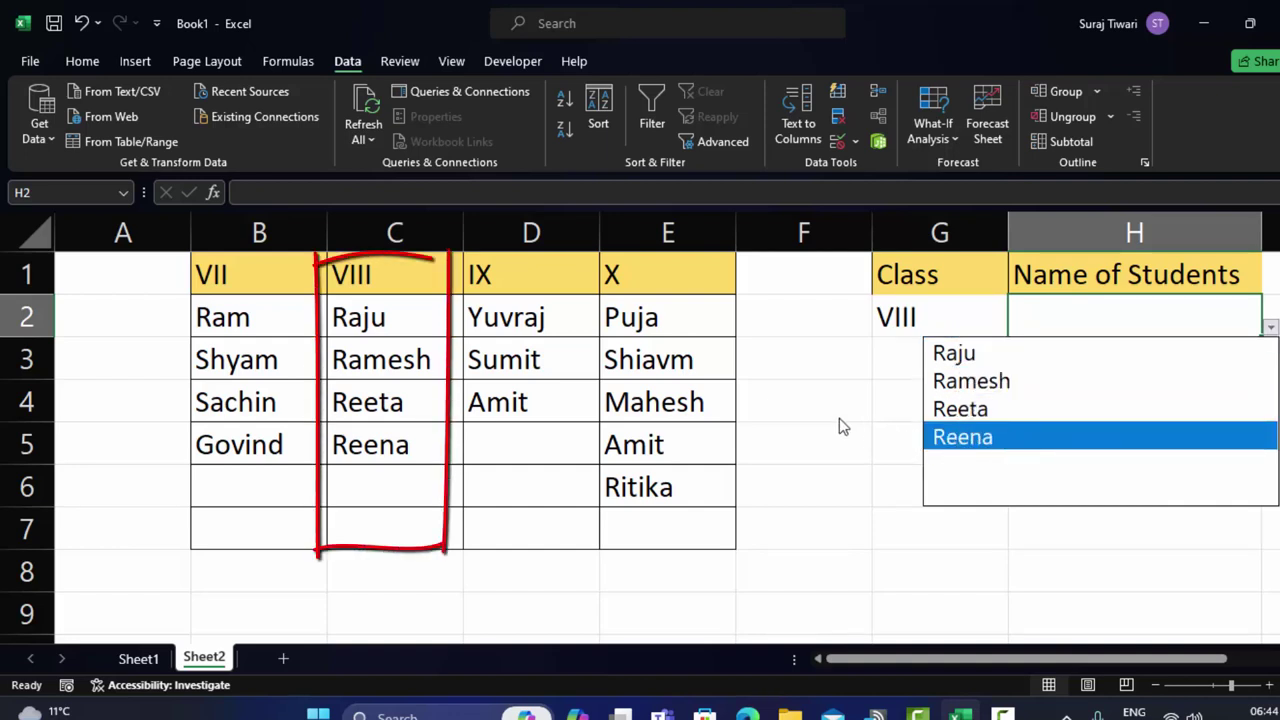
key("Escape")
left_click(962, 312)
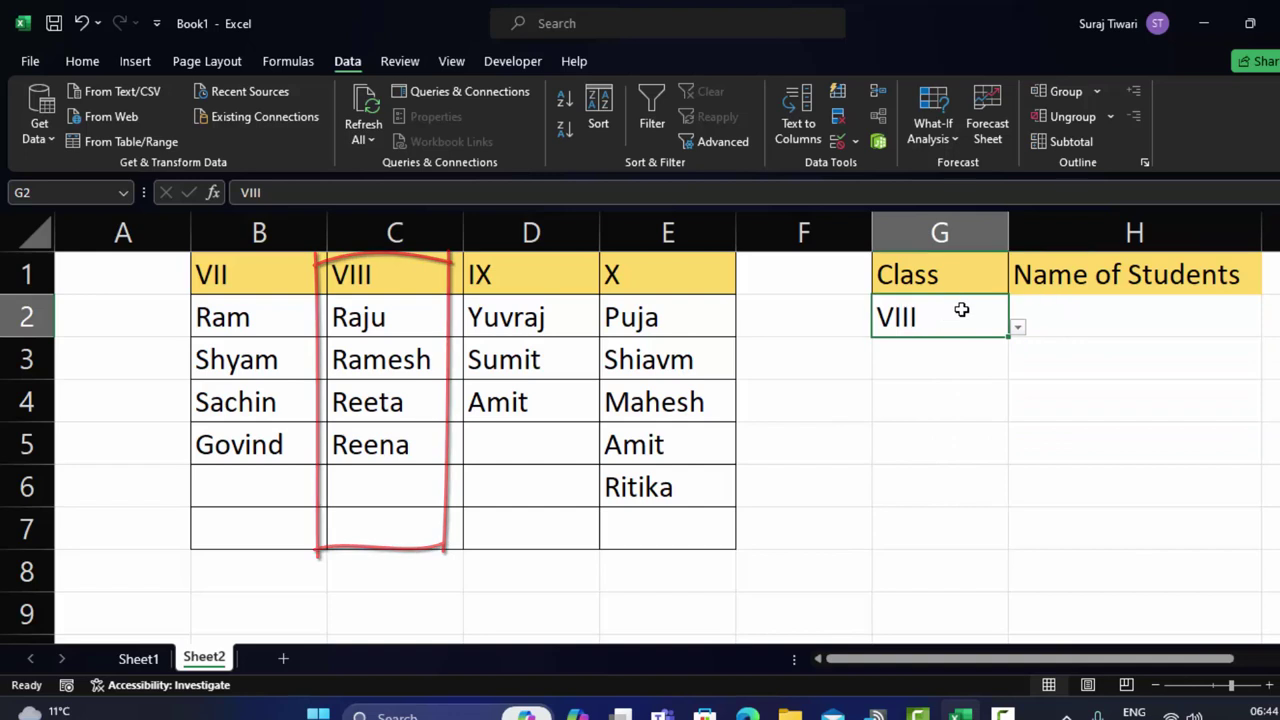
Step: Set G2 to IX and preview the IX student names in H2
left_click(1018, 328)
left_click(955, 413)
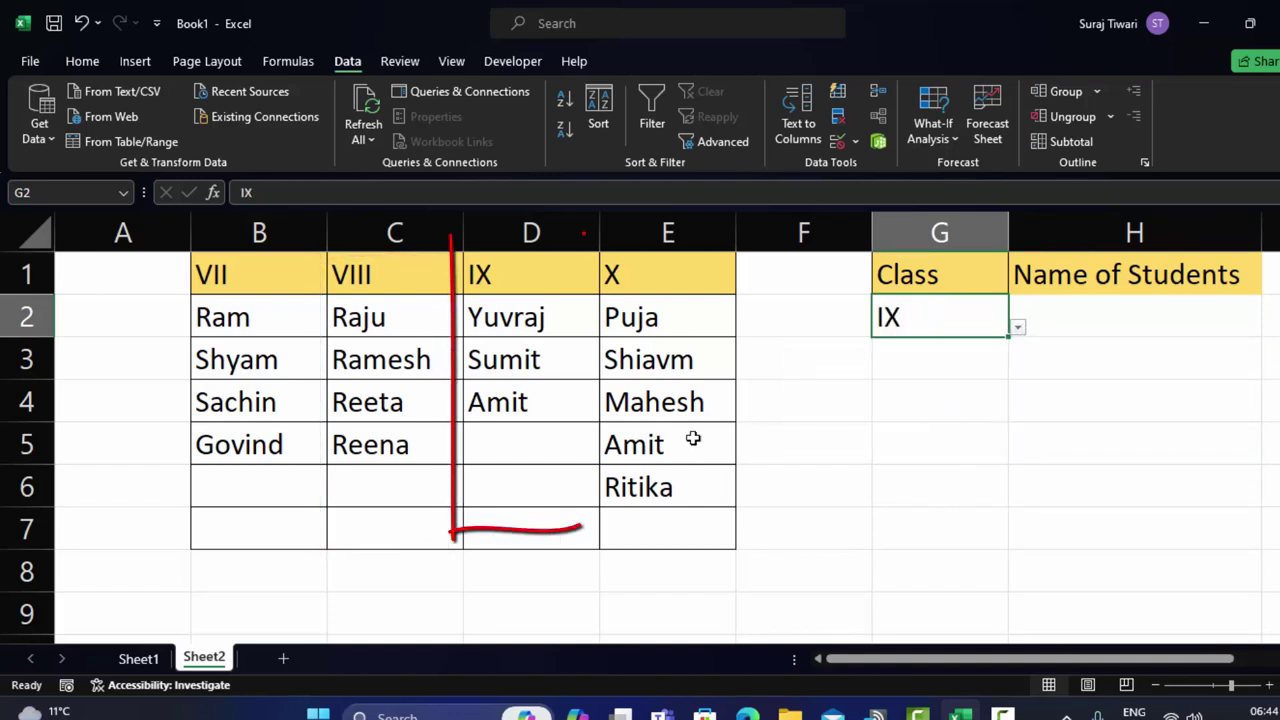
left_click(1197, 318)
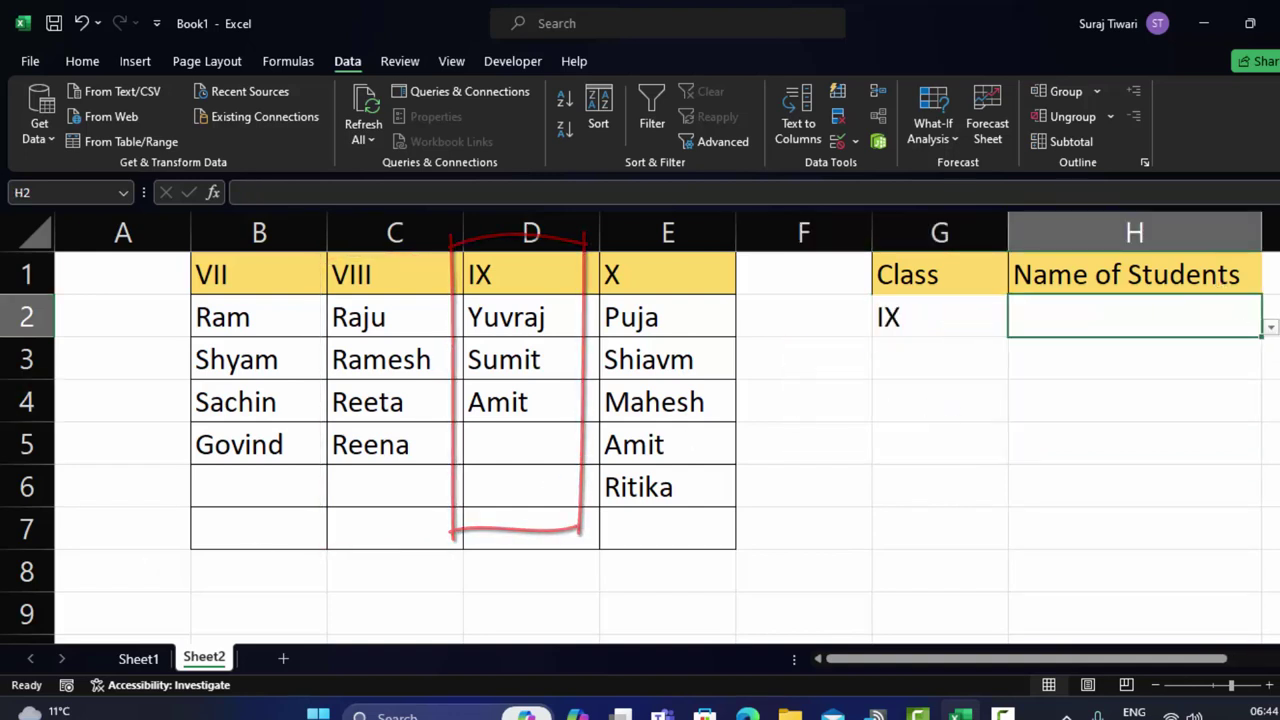
left_click(1270, 328)
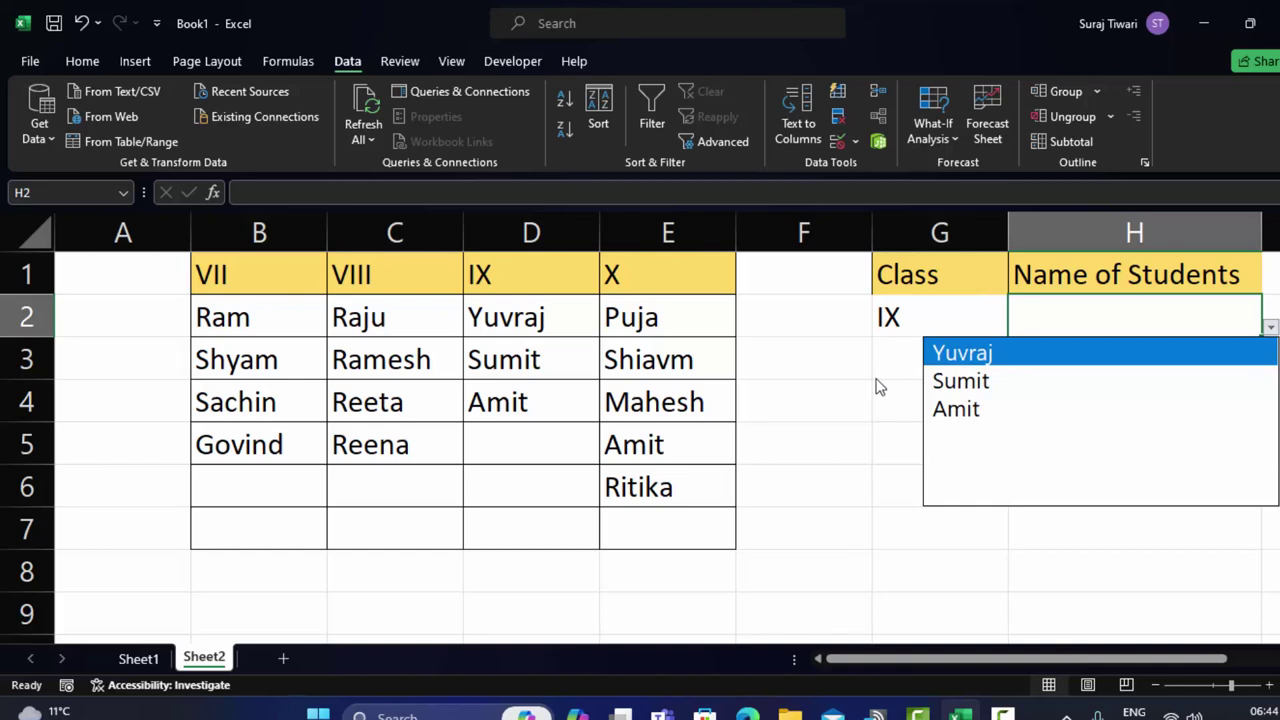
key("Escape")
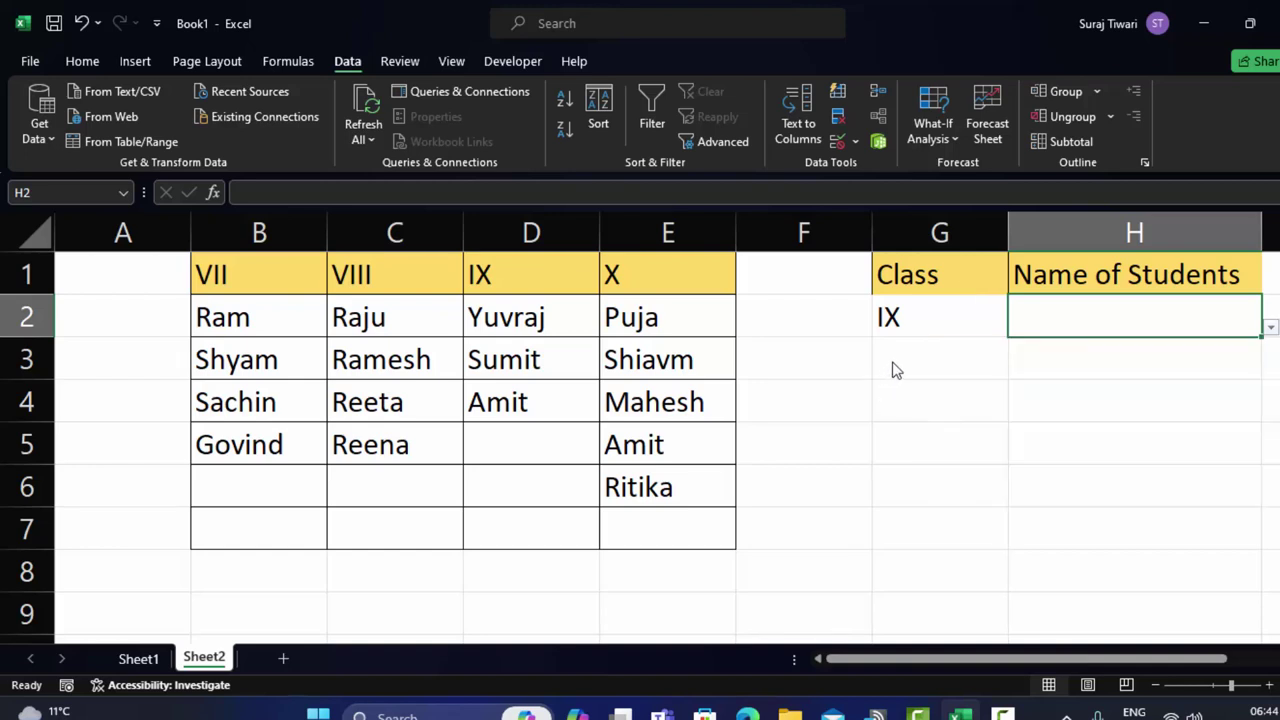
Step: Choose Yuvraj in H2, then browse the IX names without changing the choice
left_click(1270, 328)
left_click(1189, 355)
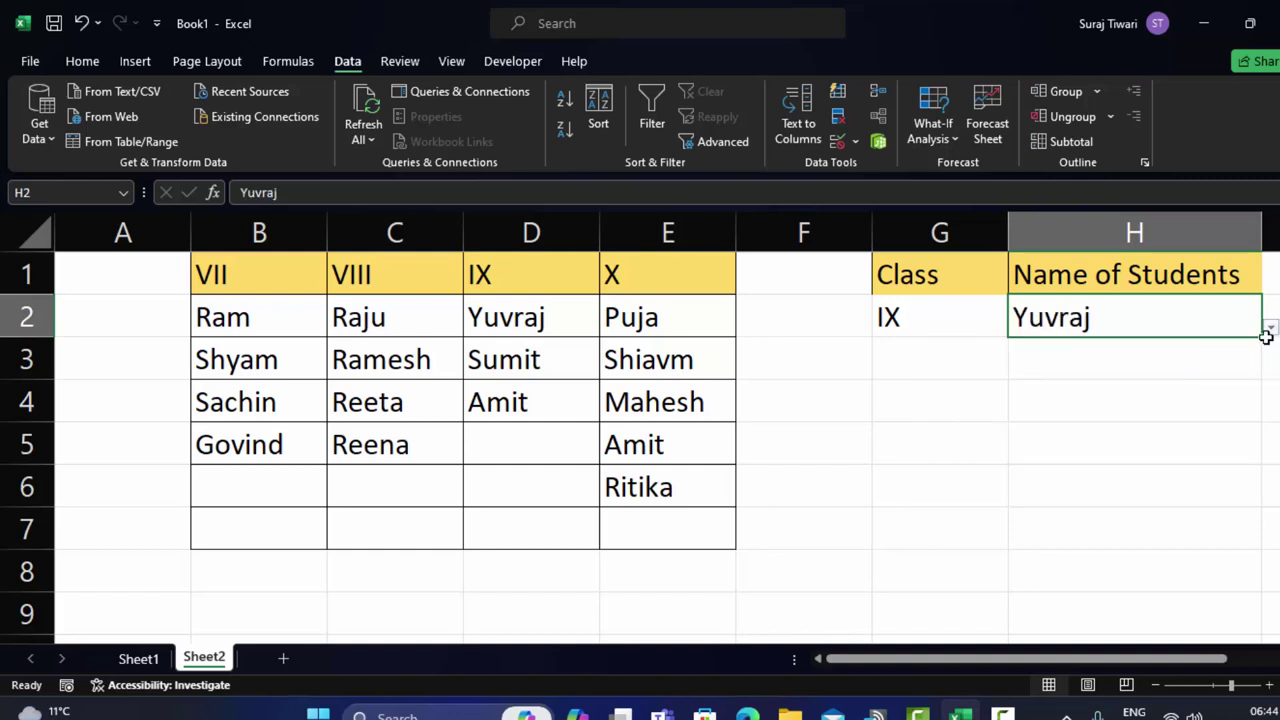
left_click(1270, 328)
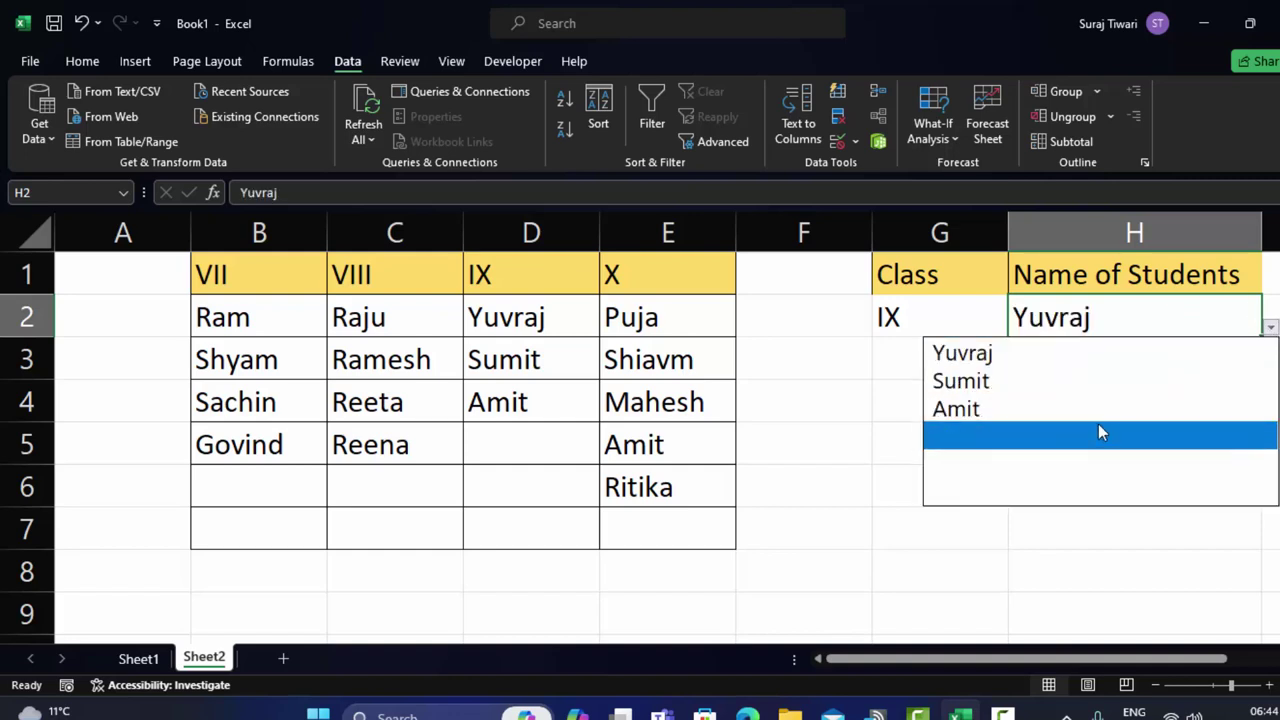
key("Up")
key("Up")
key("Up")
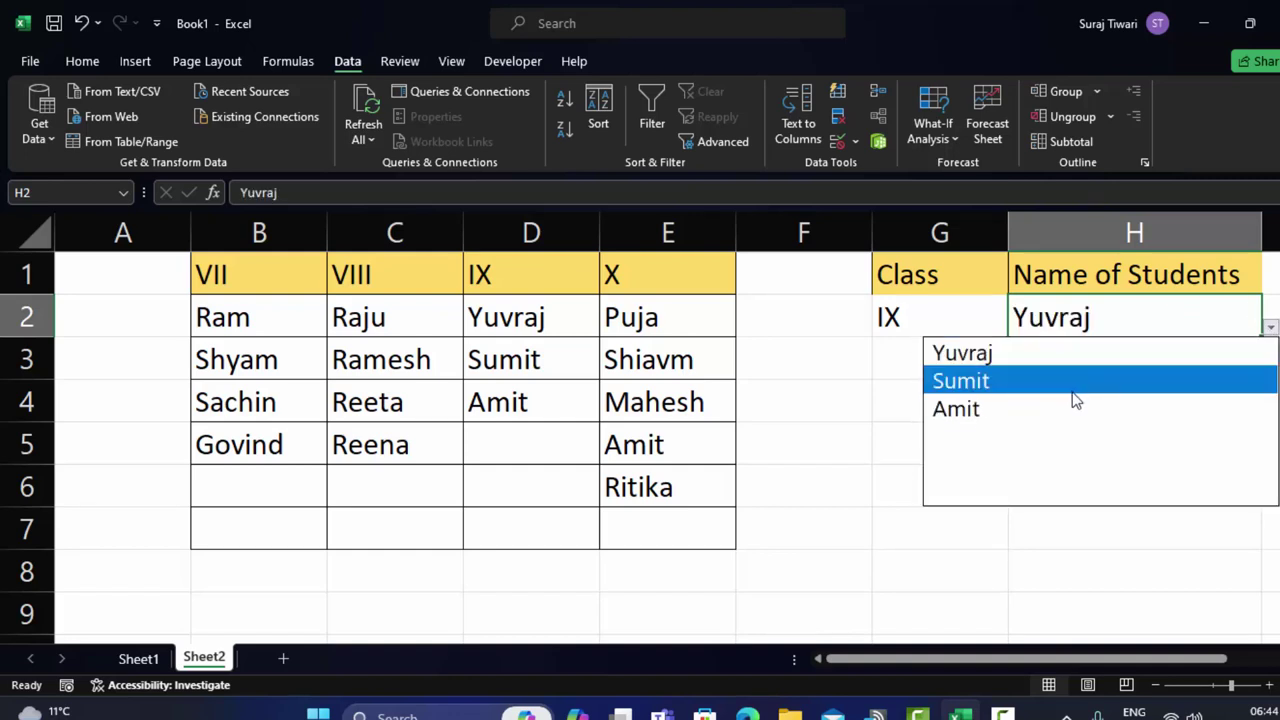
key("Up")
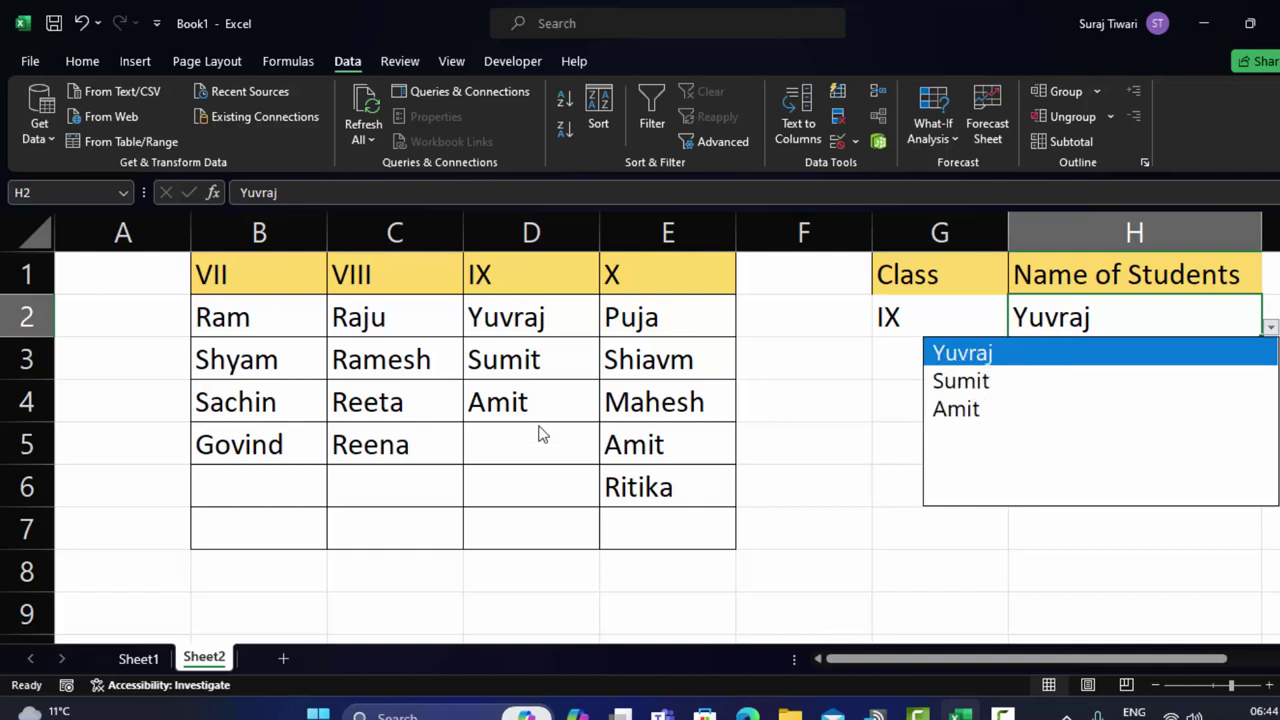
key("Escape")
Step: Enter Naziya in B6 as a new class VII student
left_click(234, 485)
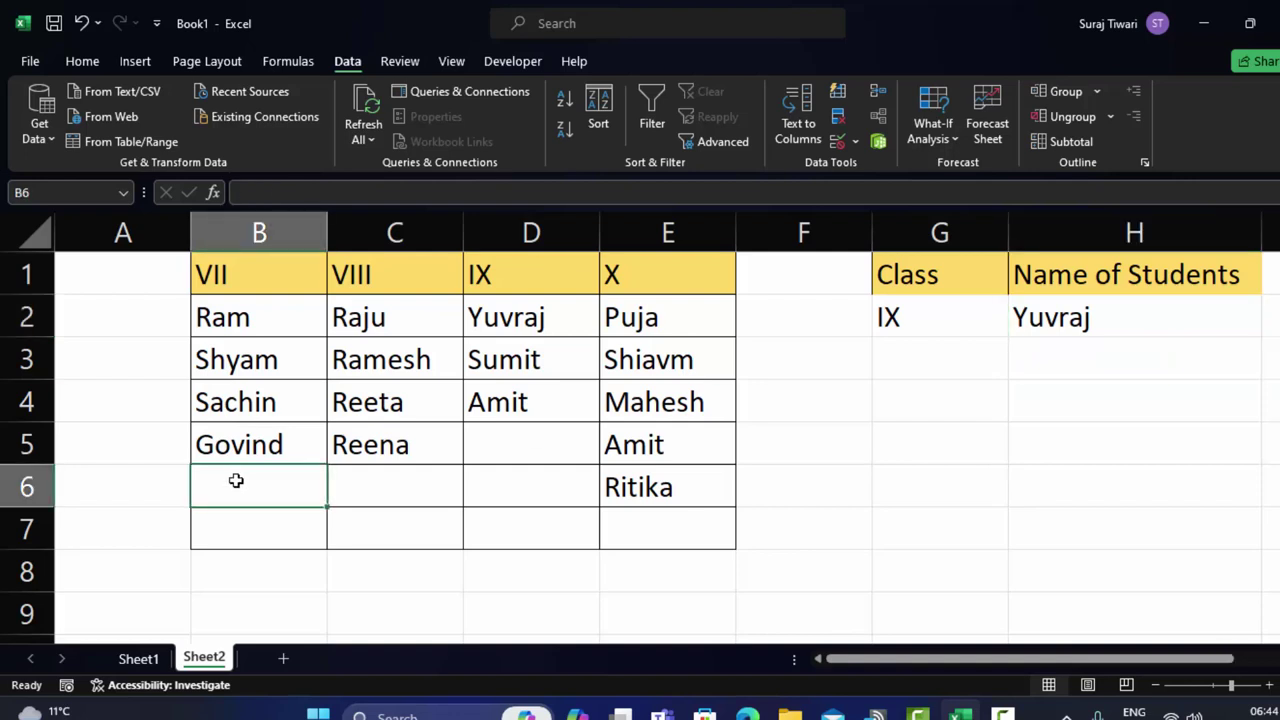
type("Naziya")
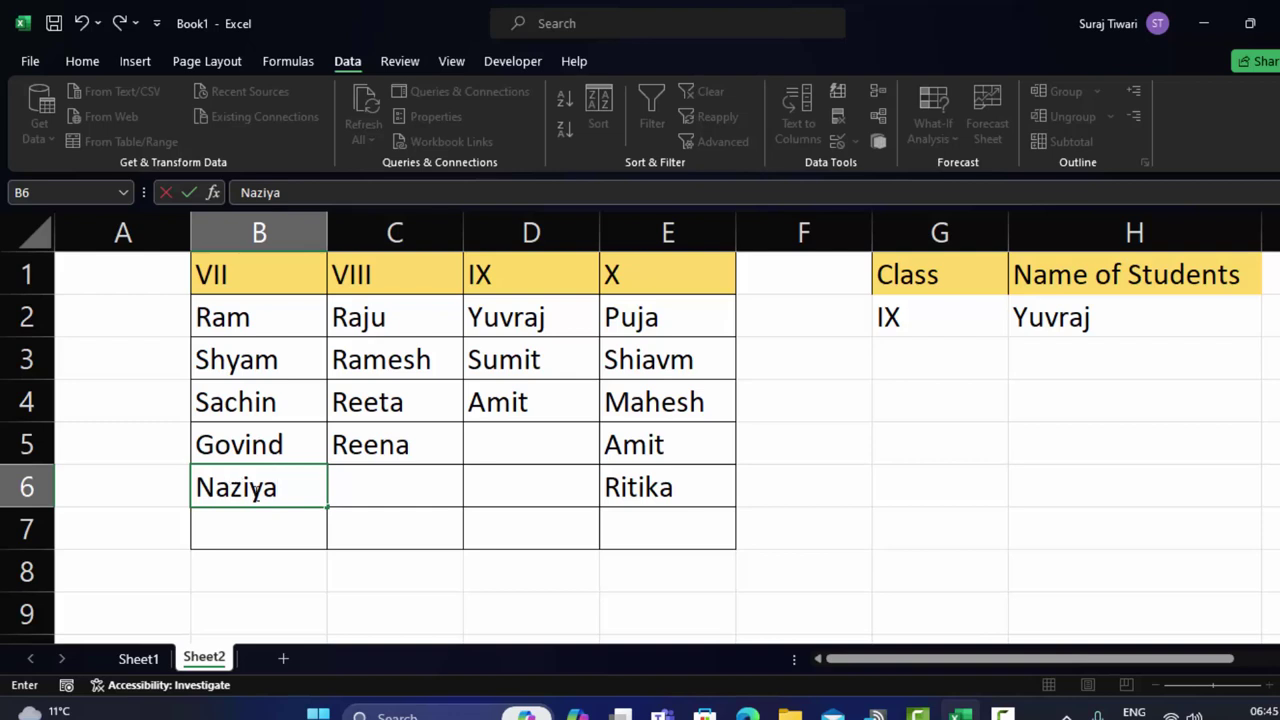
left_click(286, 534)
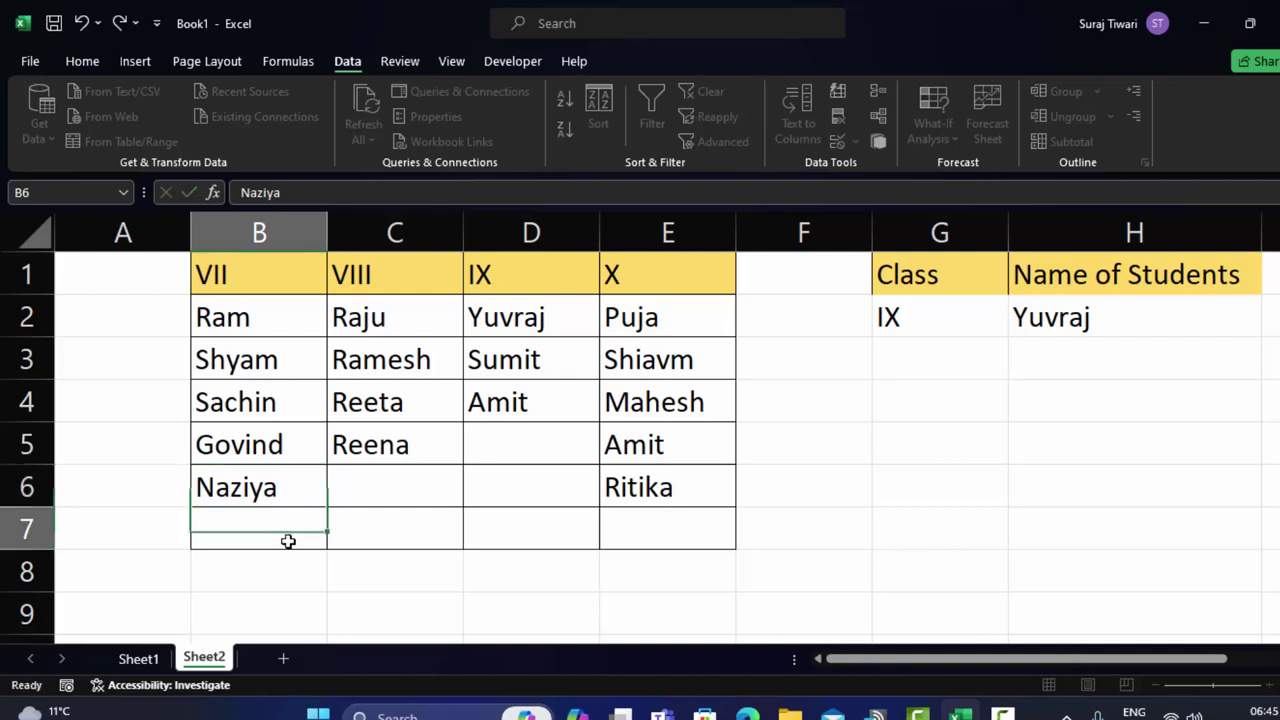
Step: Set the Class drop-down in G2 to VII
left_click(926, 332)
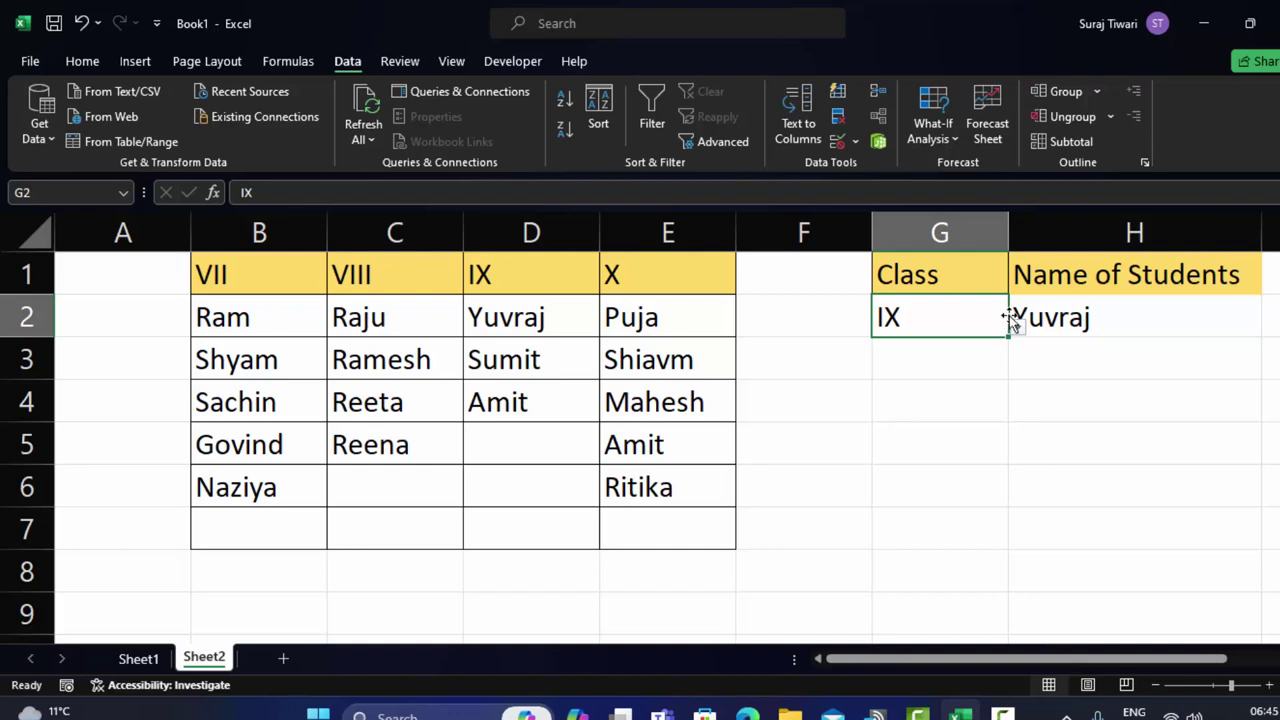
left_click(1016, 328)
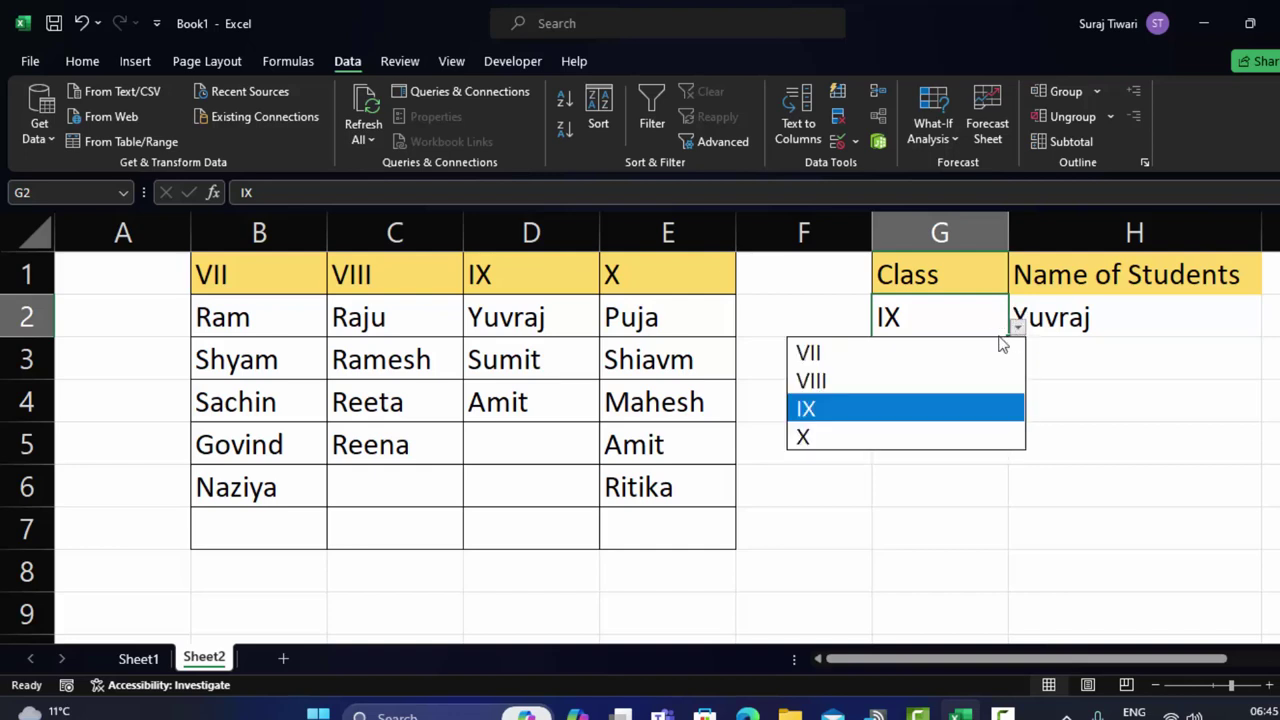
left_click(986, 352)
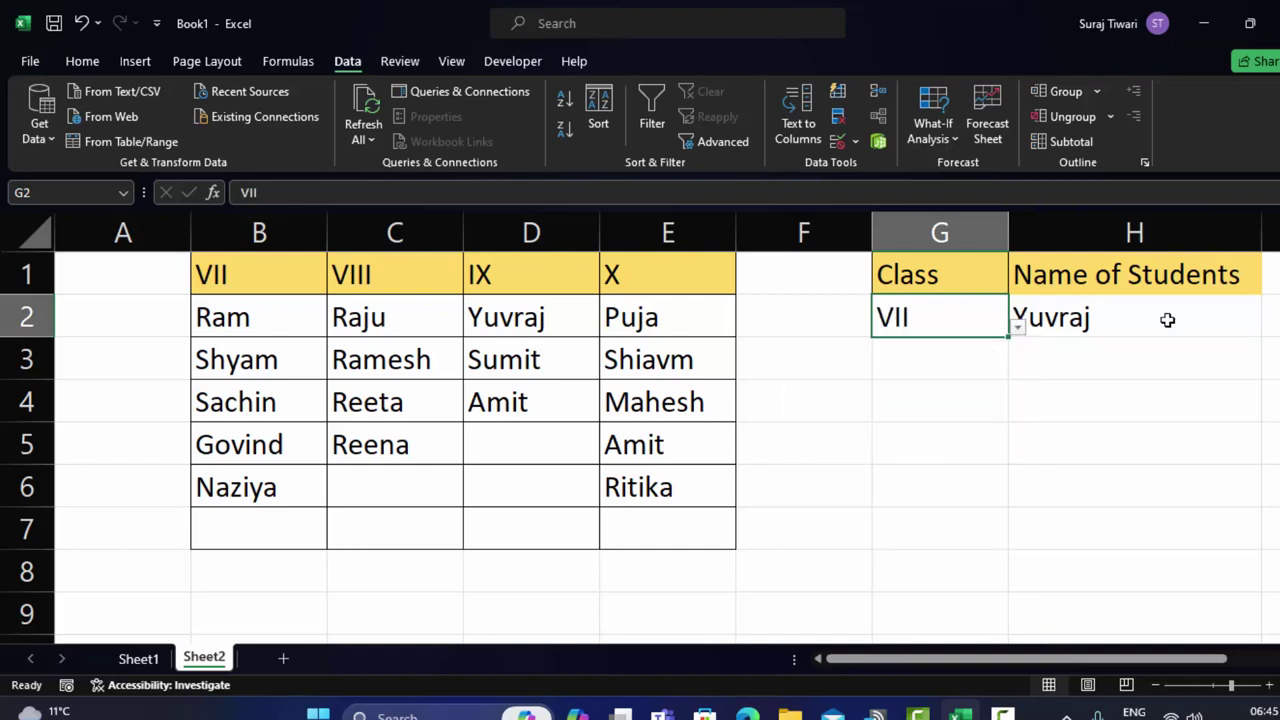
Step: Check that H2's student list for class VII now includes Naziya
left_click(1217, 314)
left_click(1271, 329)
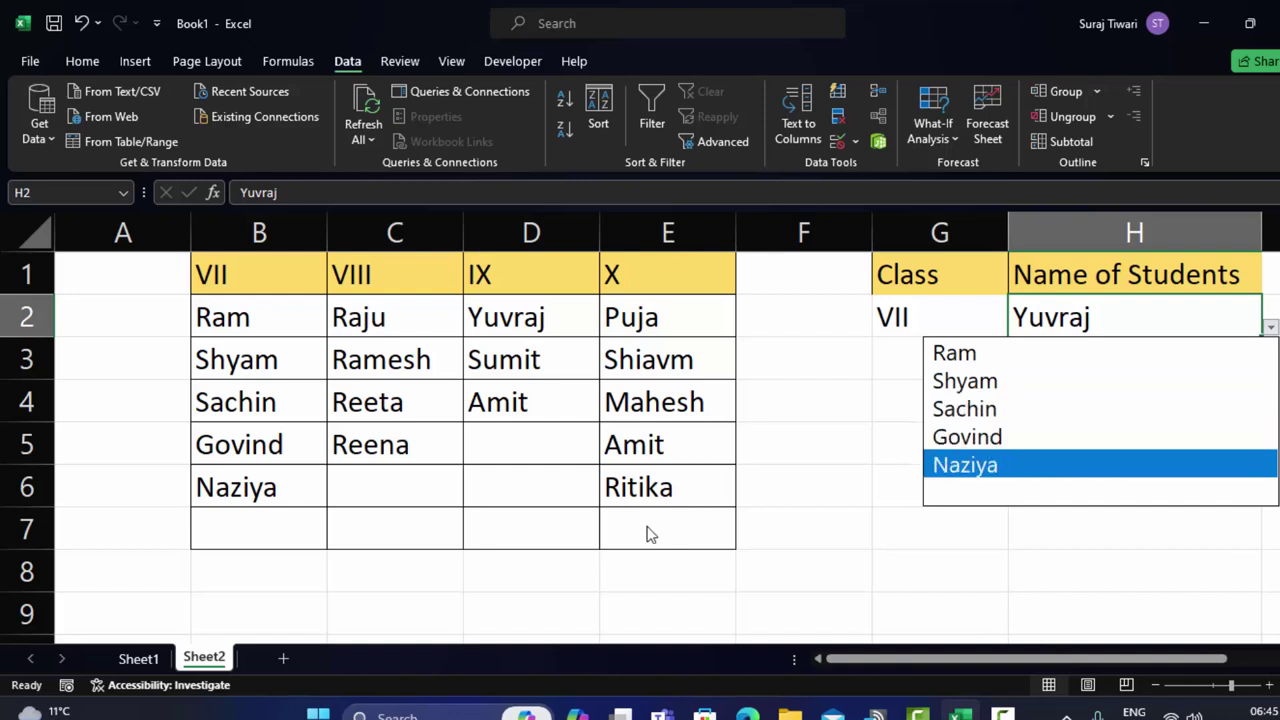
left_click(290, 505)
left_click(267, 528)
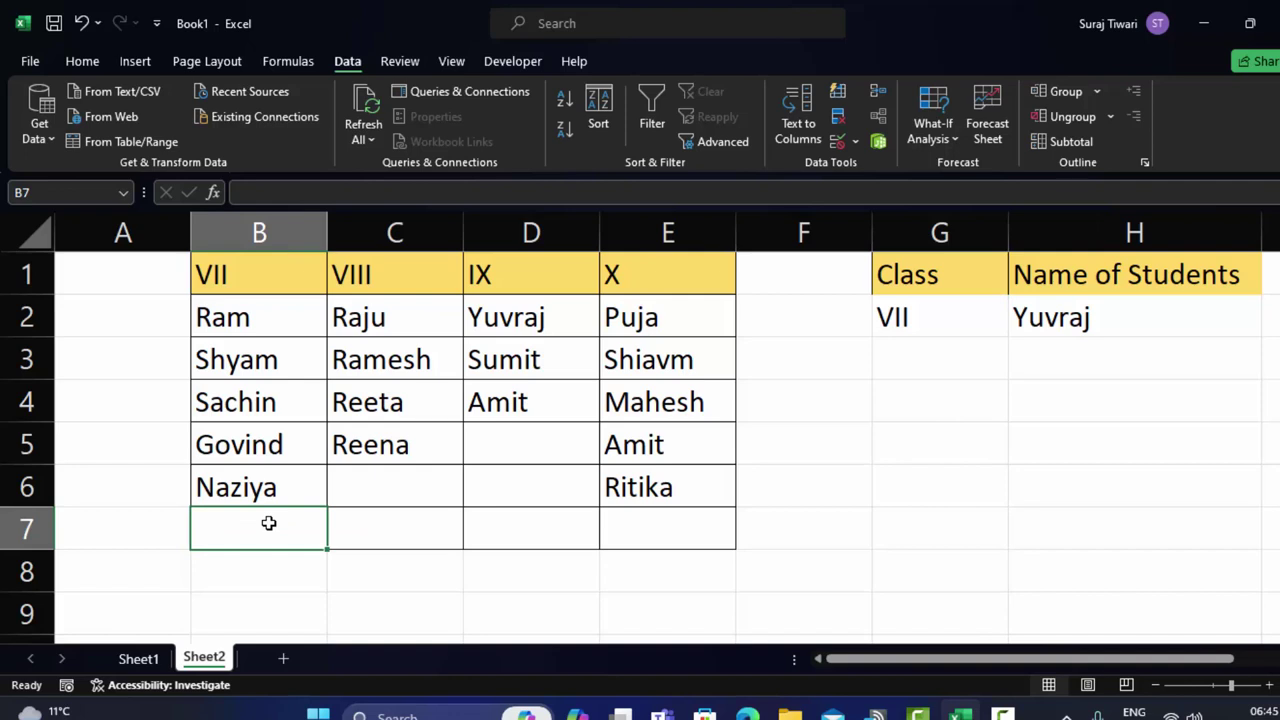
Step: Enter Vertika in B7 and confirm she appears in H2's class VII name choices
type("Ver")
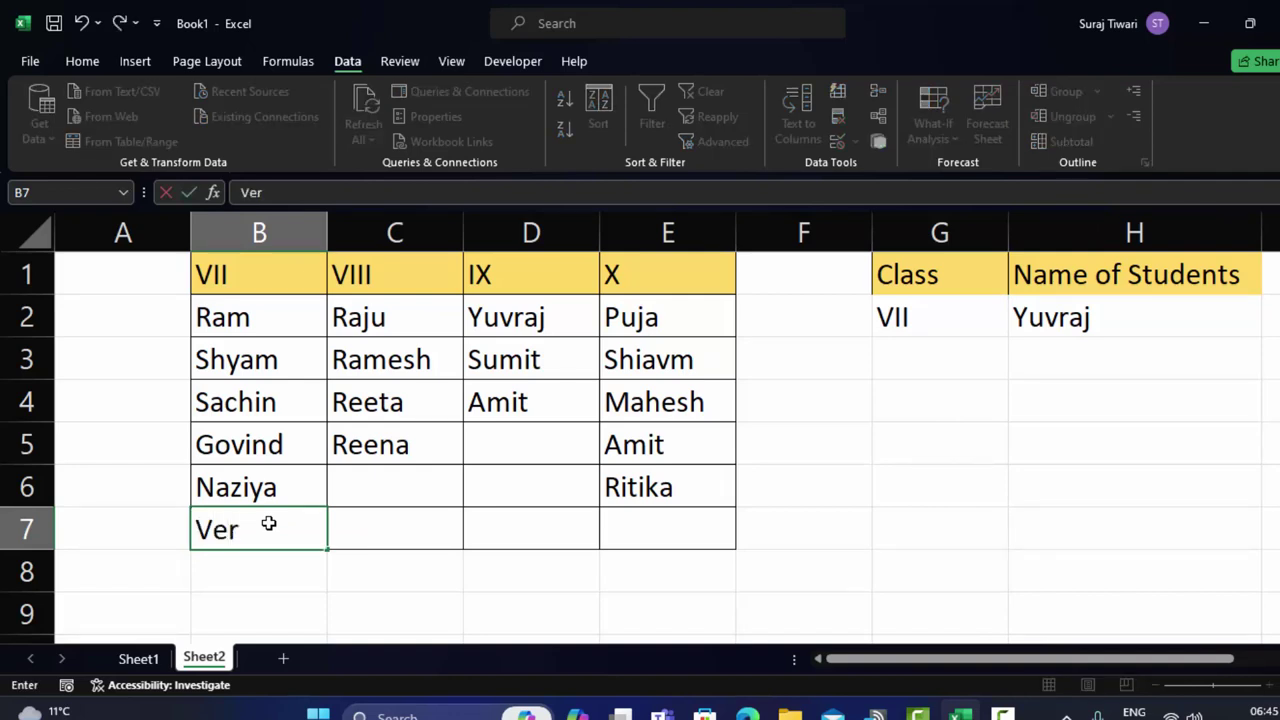
type("tika")
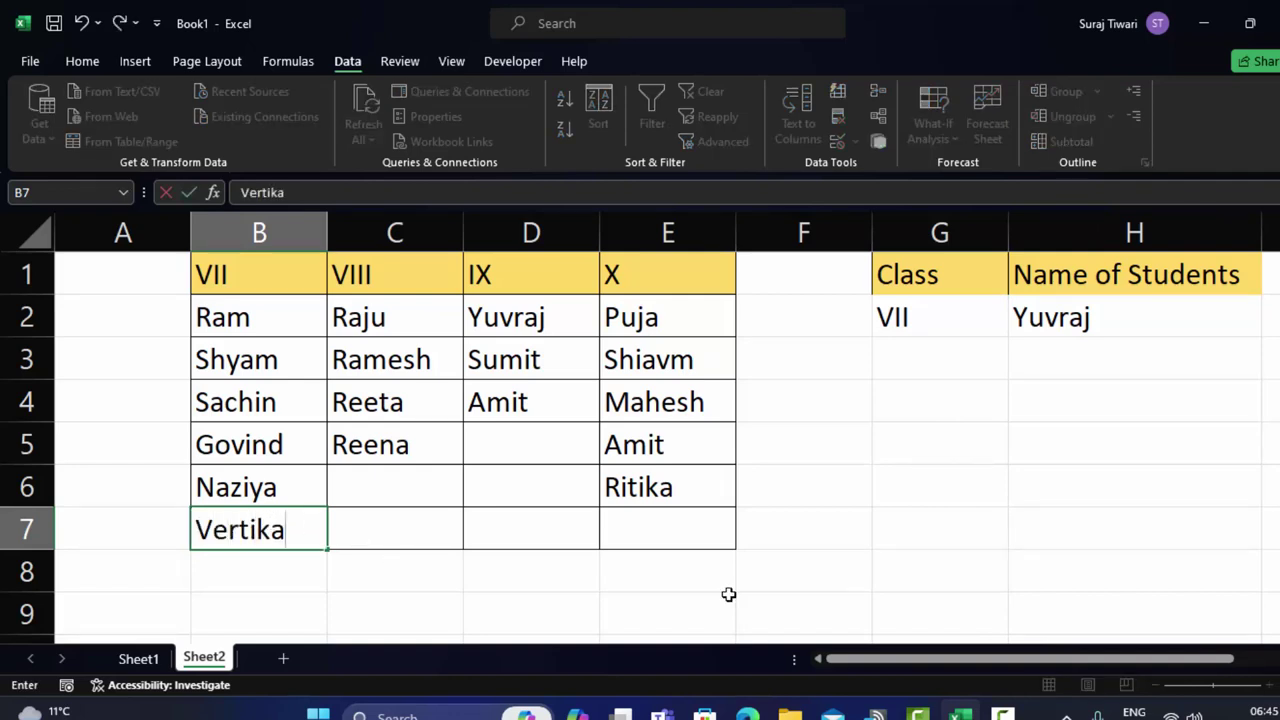
left_click(975, 334)
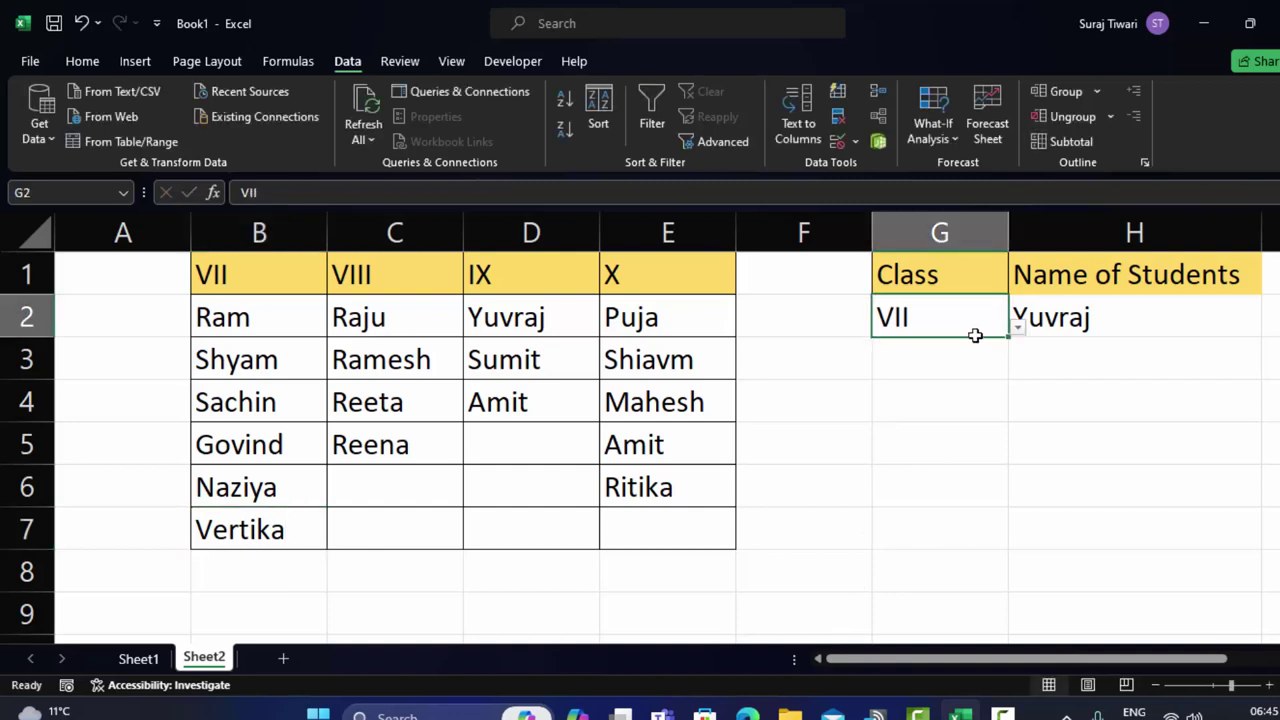
left_click(1080, 322)
left_click(1271, 328)
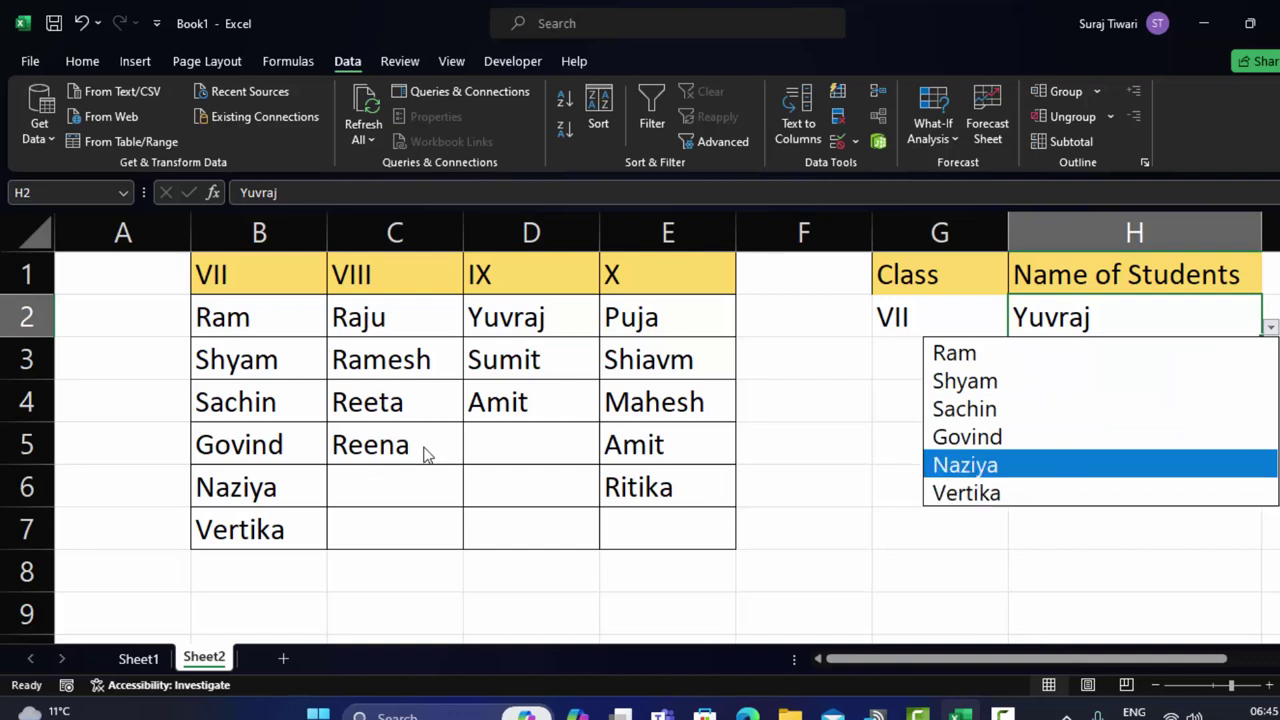
left_click(408, 486)
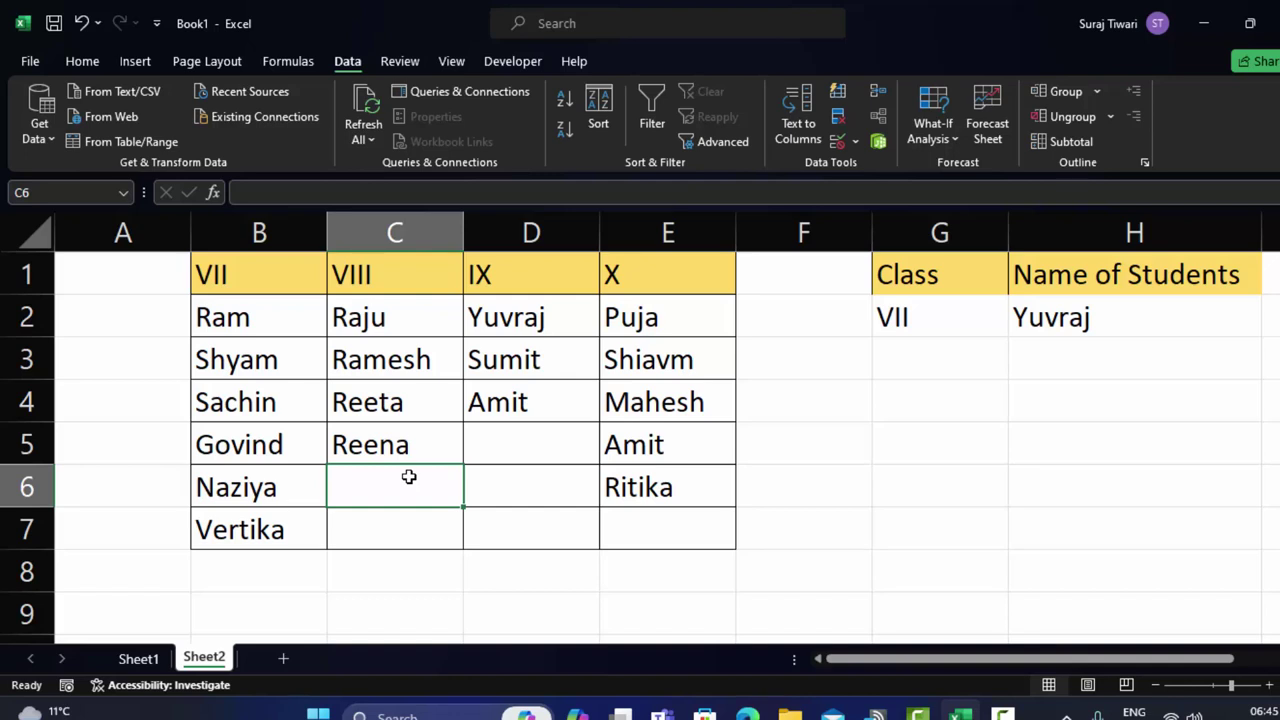
Step: Add Fatima under class VIII, switch G2 to VIII and check H2 lists her
type("Fatima")
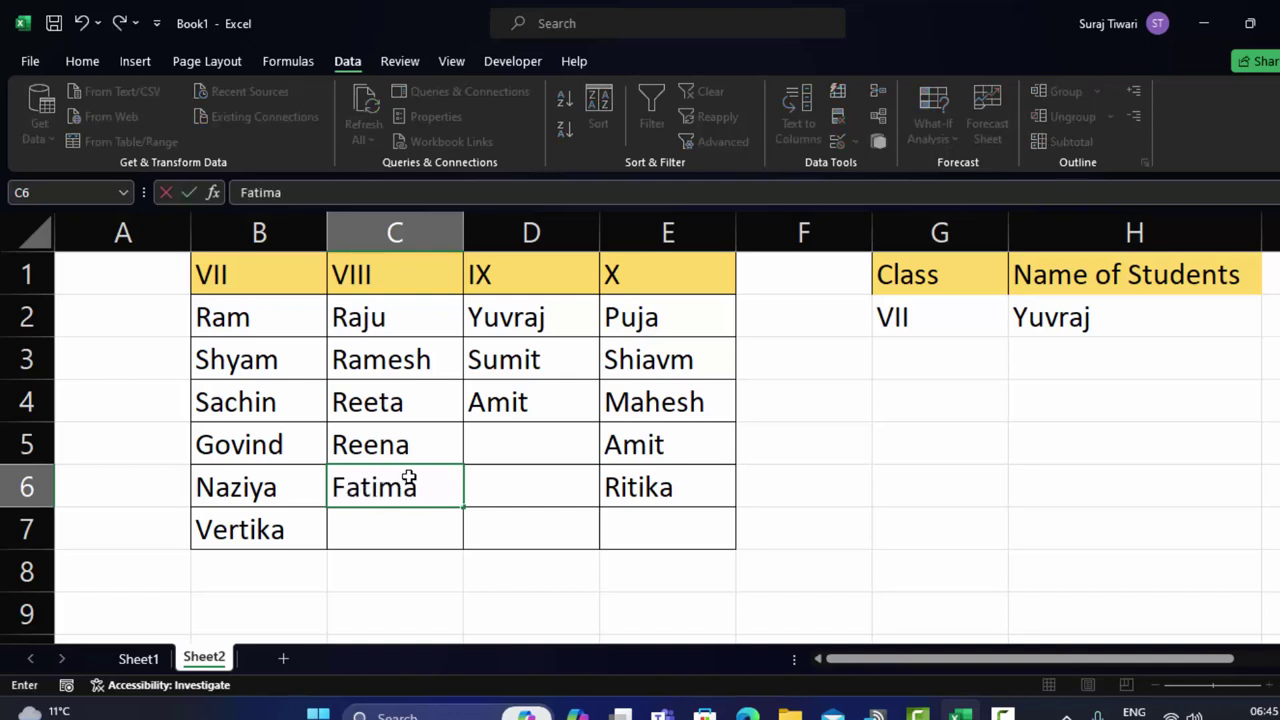
left_click(514, 577)
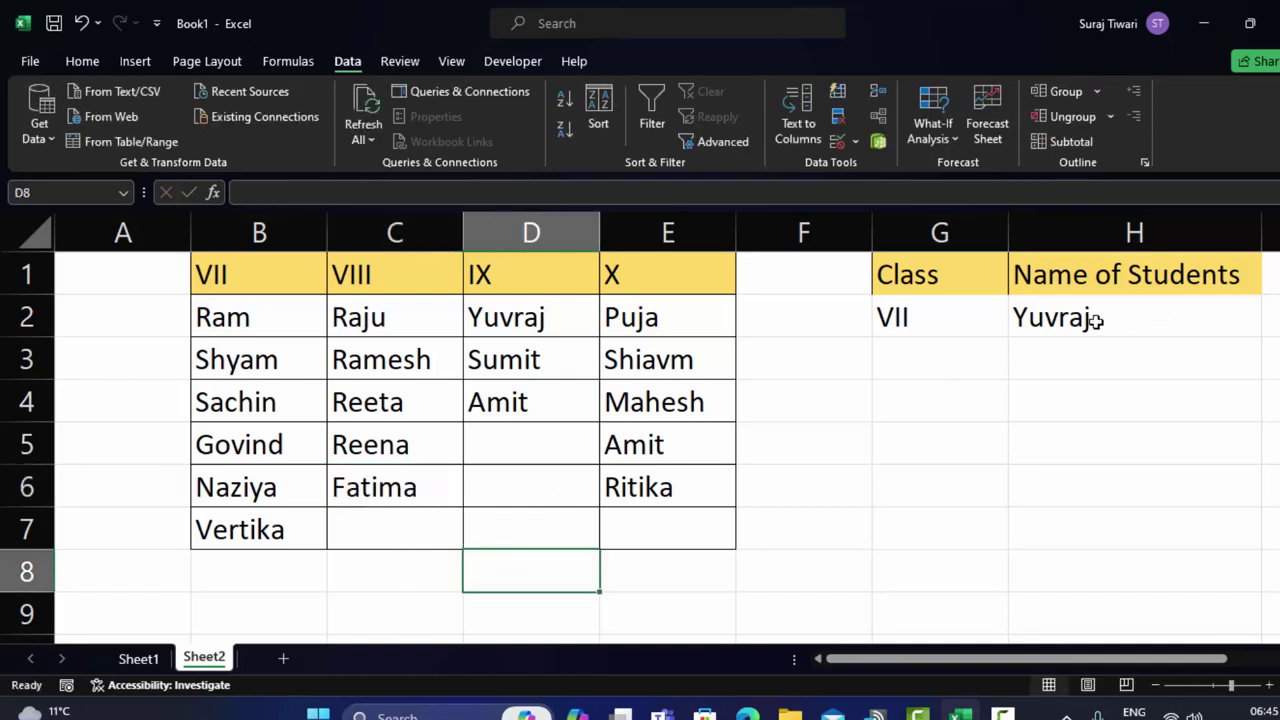
left_click(957, 320)
left_click(1018, 330)
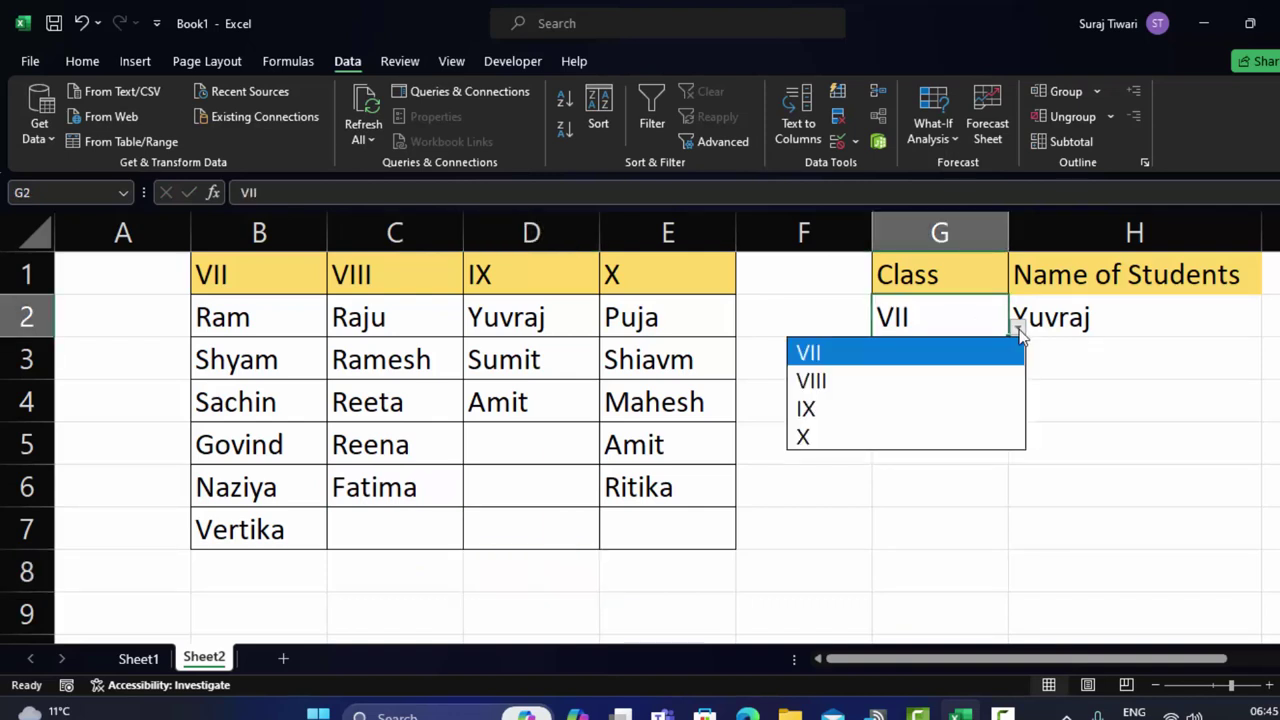
left_click(940, 380)
left_click(1117, 322)
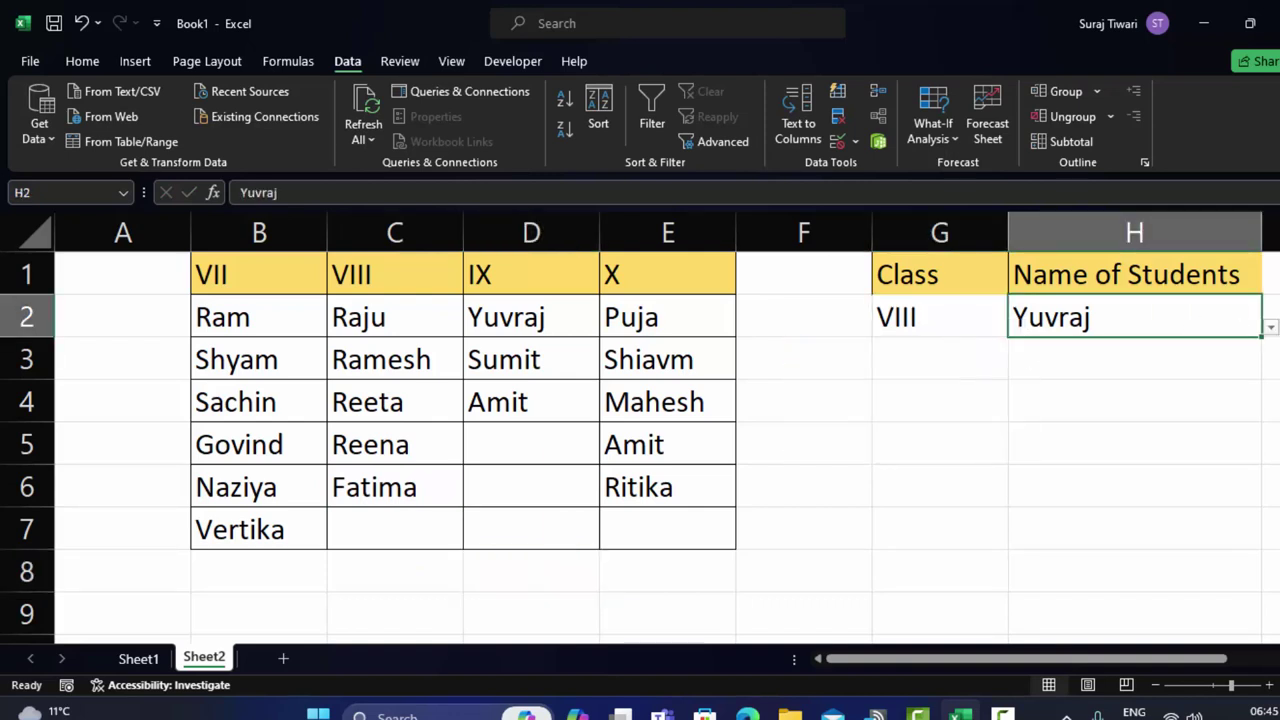
left_click(1271, 328)
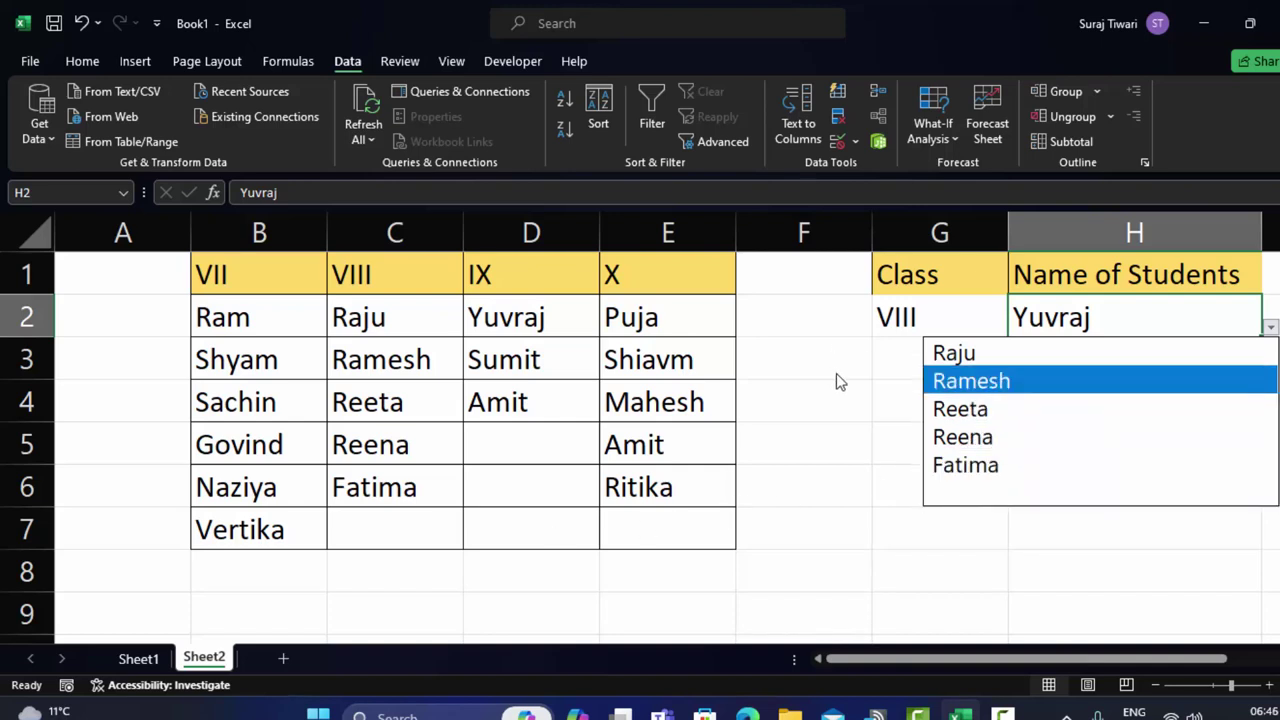
key("Escape")
Step: Enter Kundan in D5 under class IX, set G2 to IX and view H2's names
left_click(507, 445)
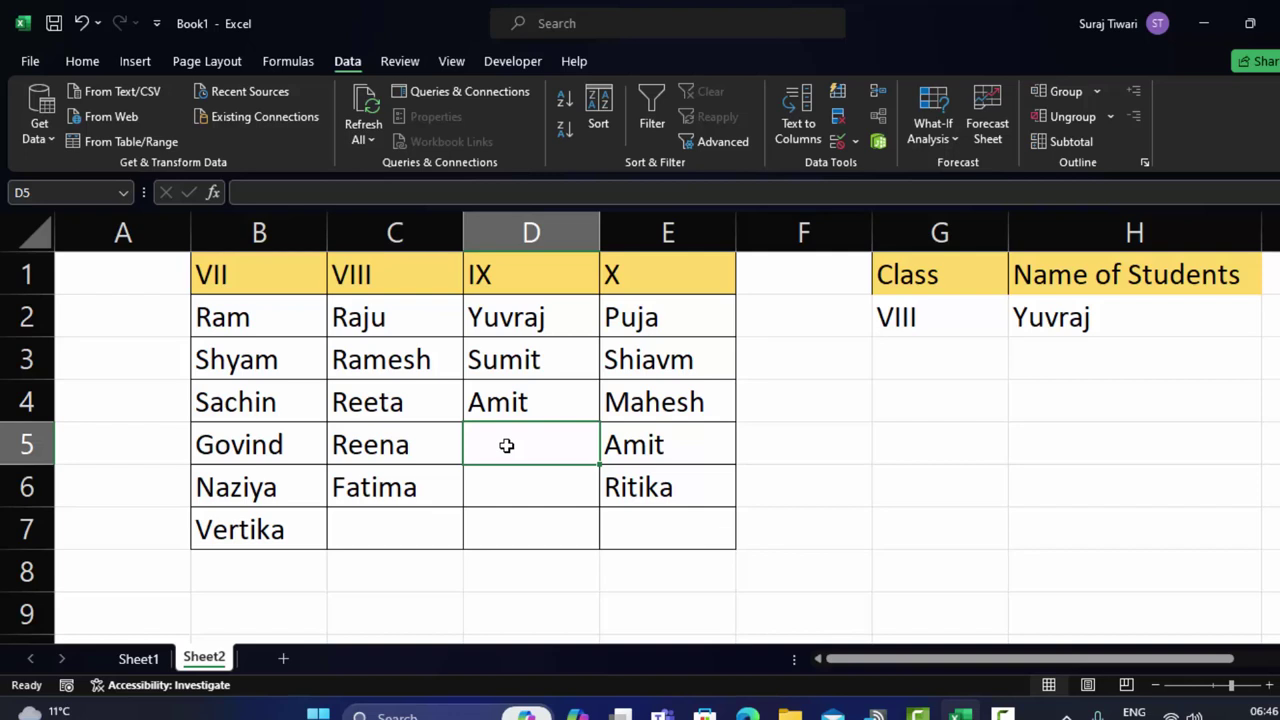
type("Kun")
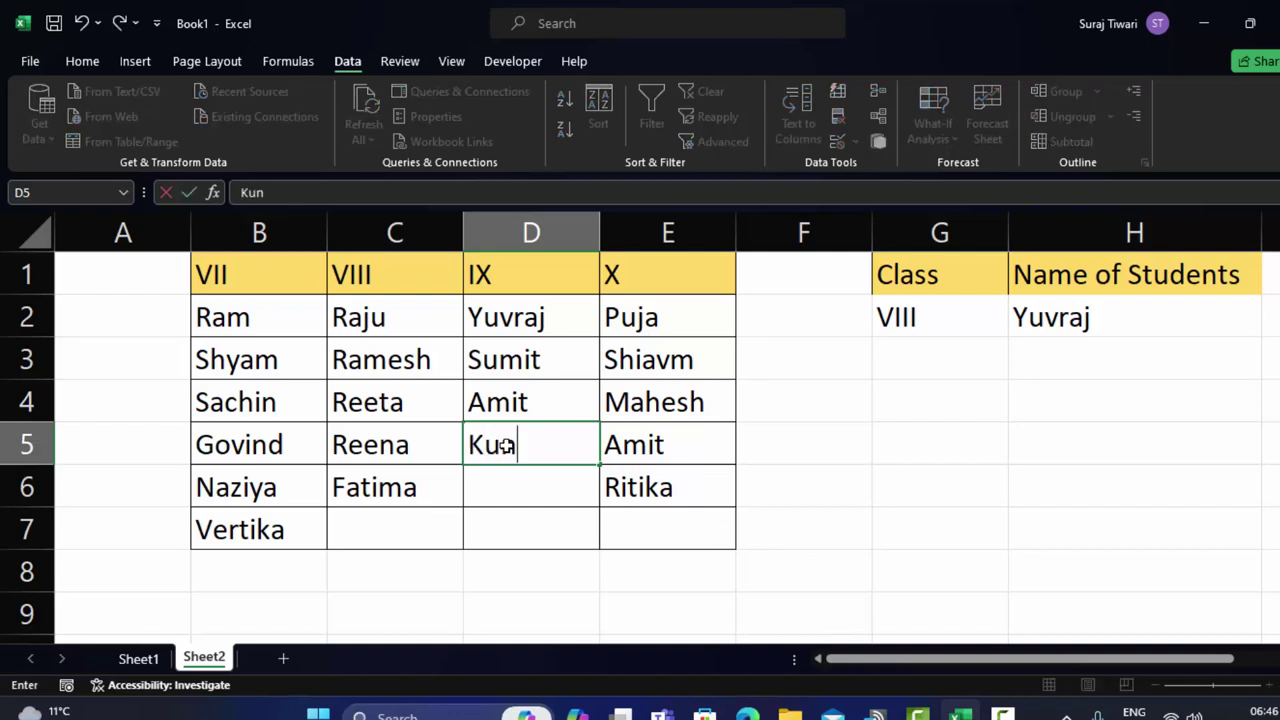
type("dan")
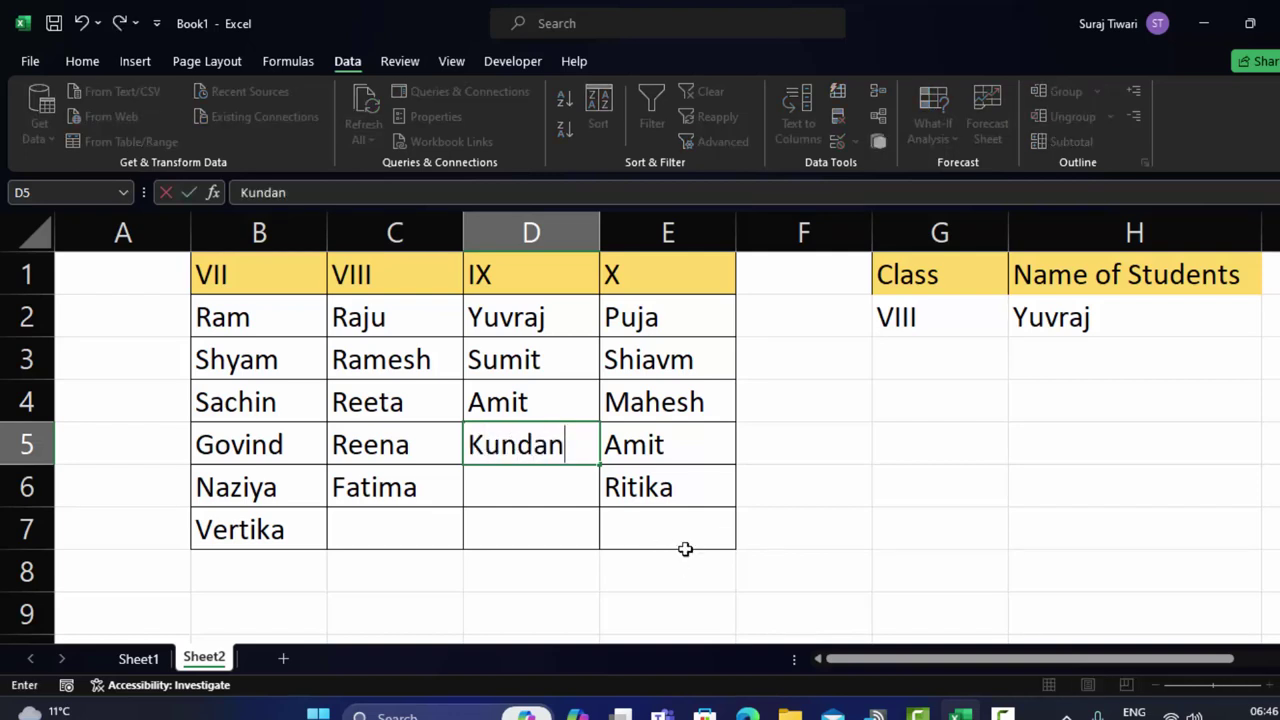
left_click(690, 523)
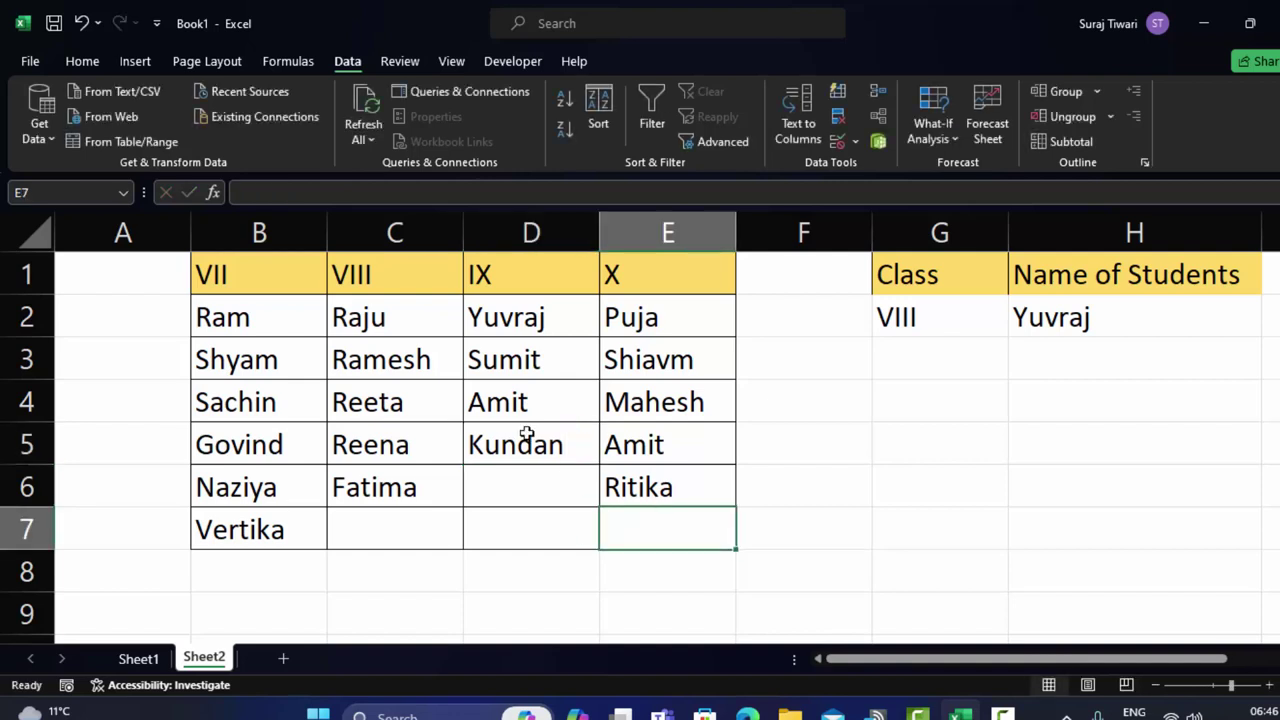
left_click(940, 325)
left_click(1016, 328)
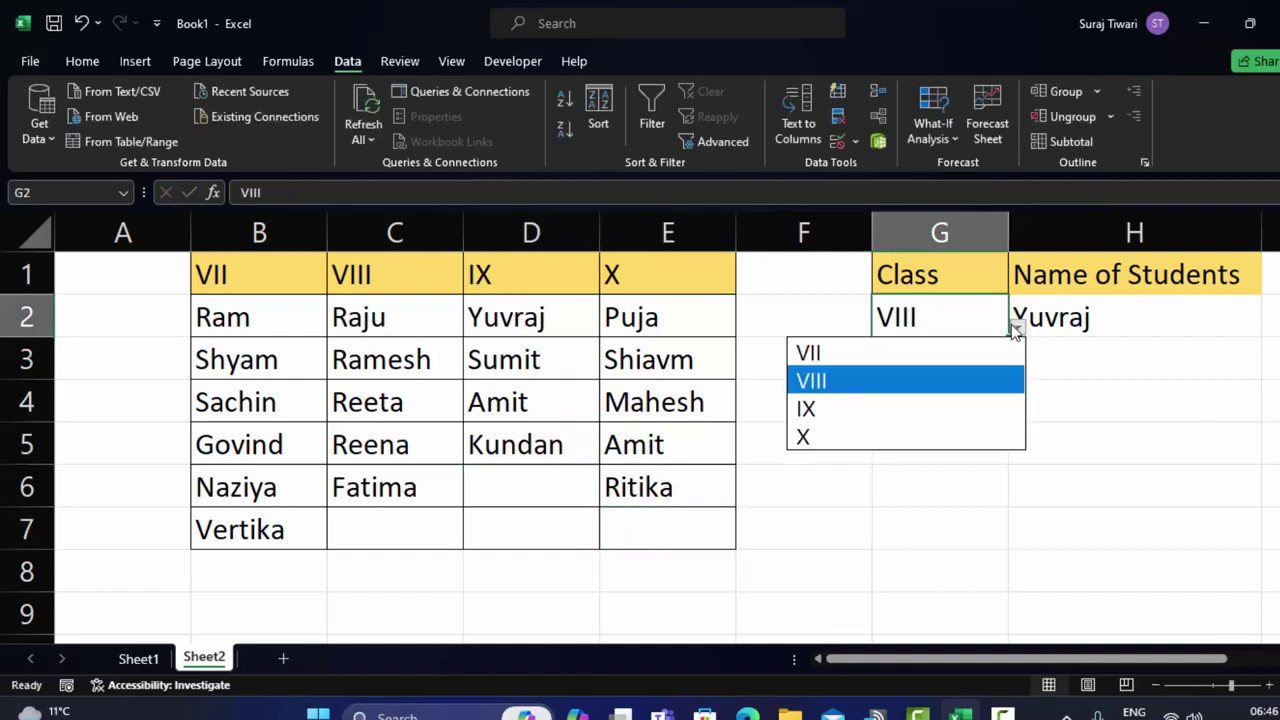
left_click(905, 408)
left_click(1183, 311)
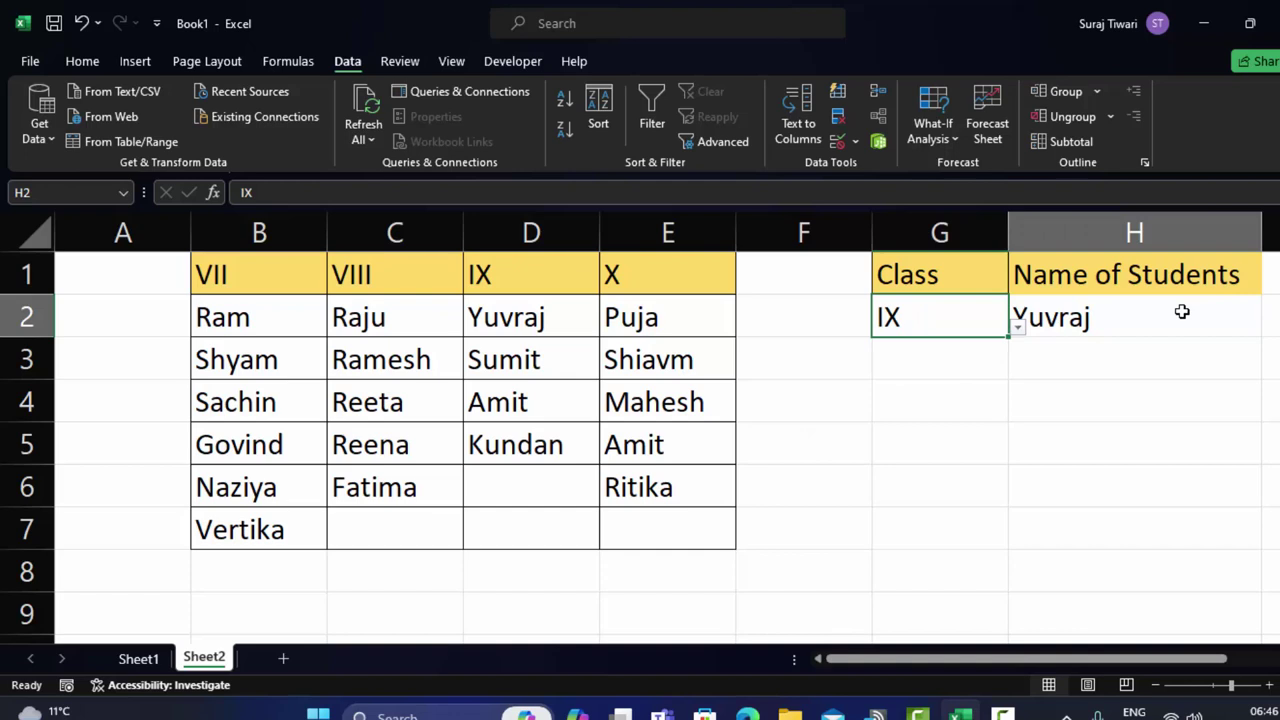
left_click(1270, 329)
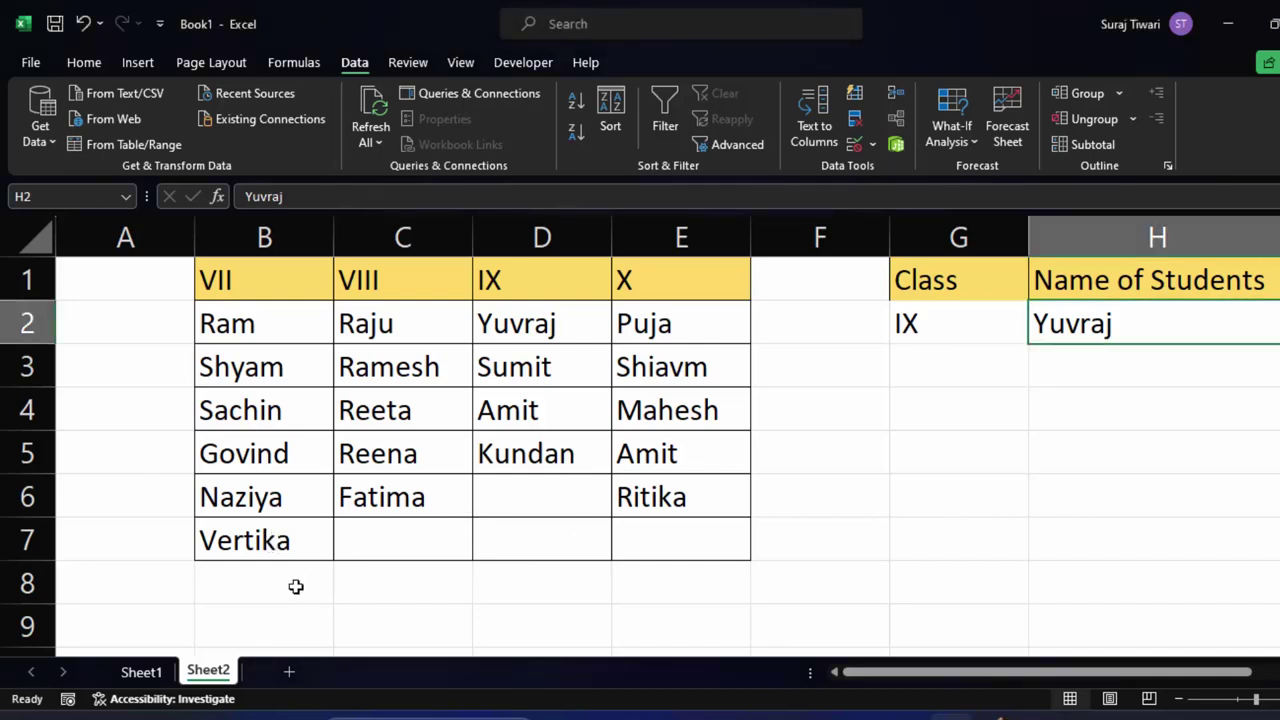
Step: Type Gaurav and Monu into B8 and B9 under class VII
left_click(261, 576)
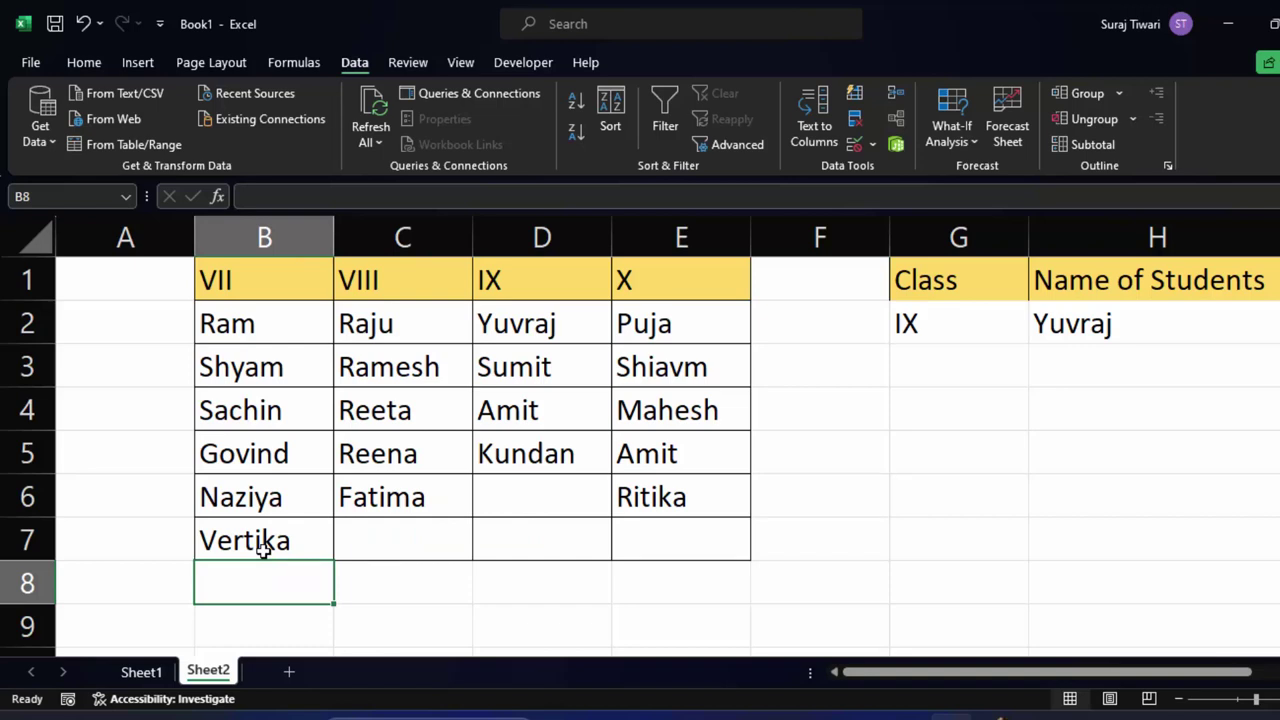
type("G")
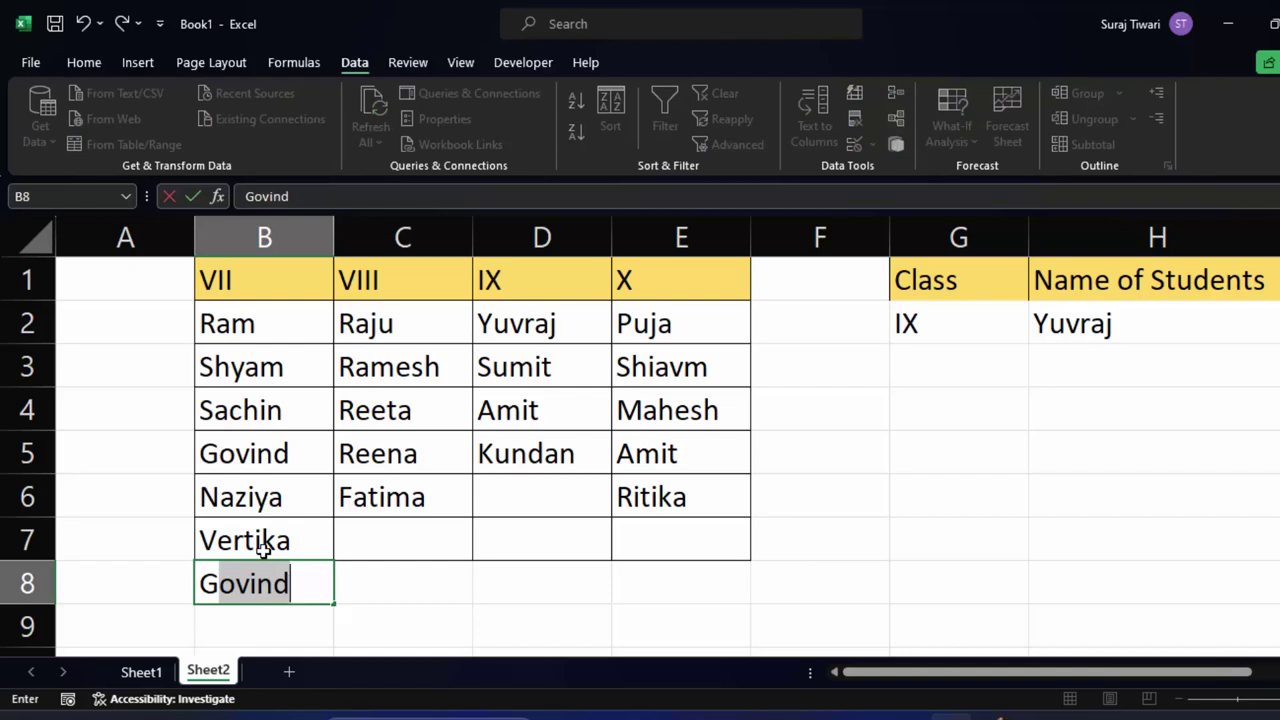
type("A")
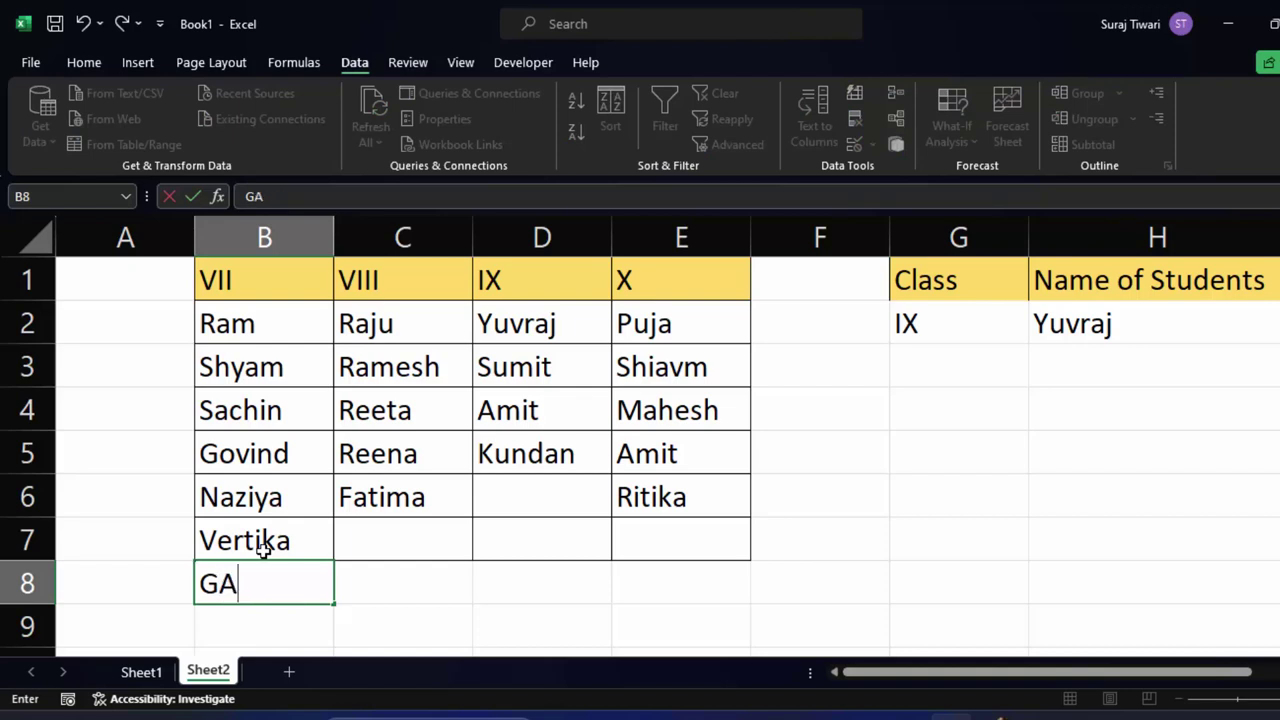
key("BackSpace")
type("au")
type("rav")
key("Return")
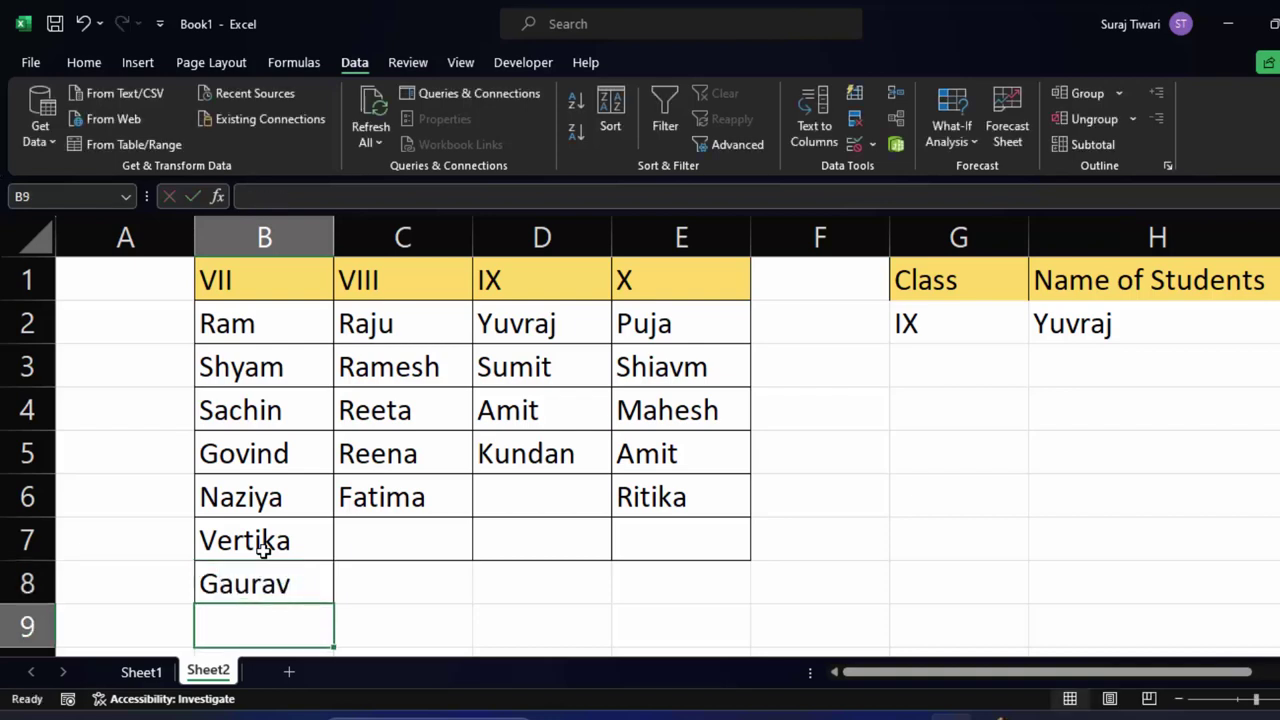
type("Mon")
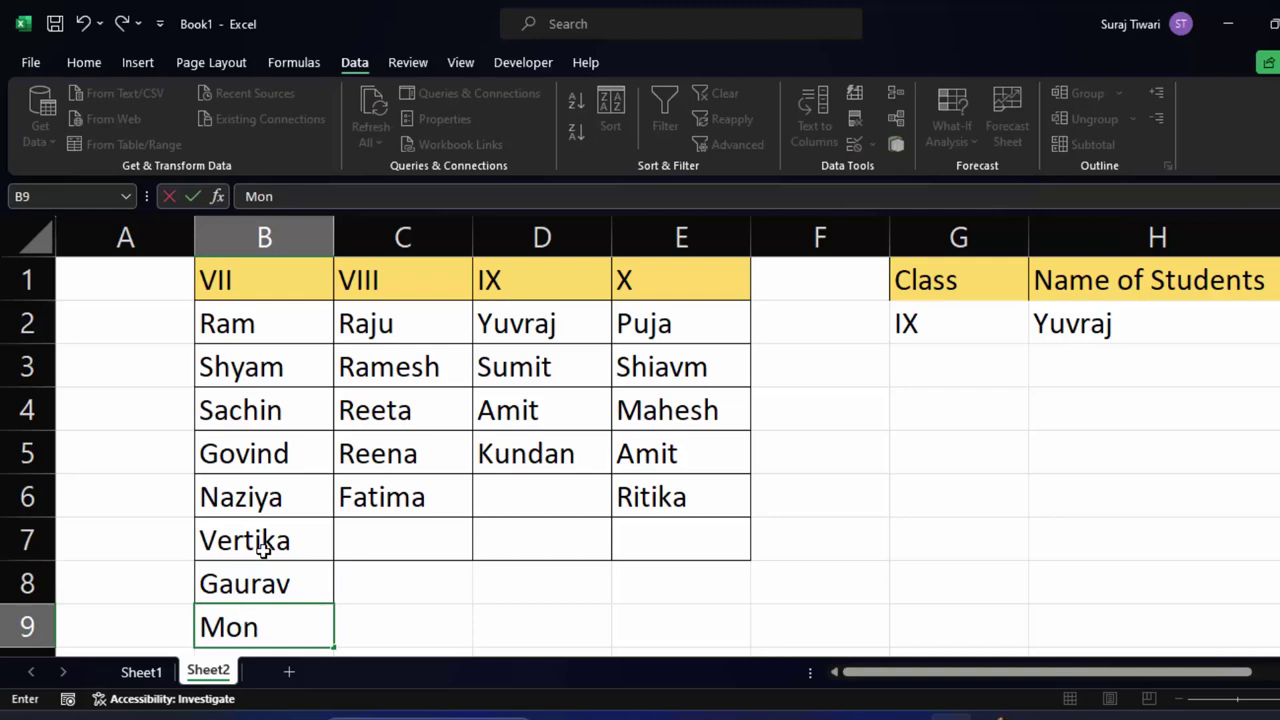
type("u")
key("Return")
Step: Add Sonu and Pinki in B10 and B11, then return to the top of the table
type("Son")
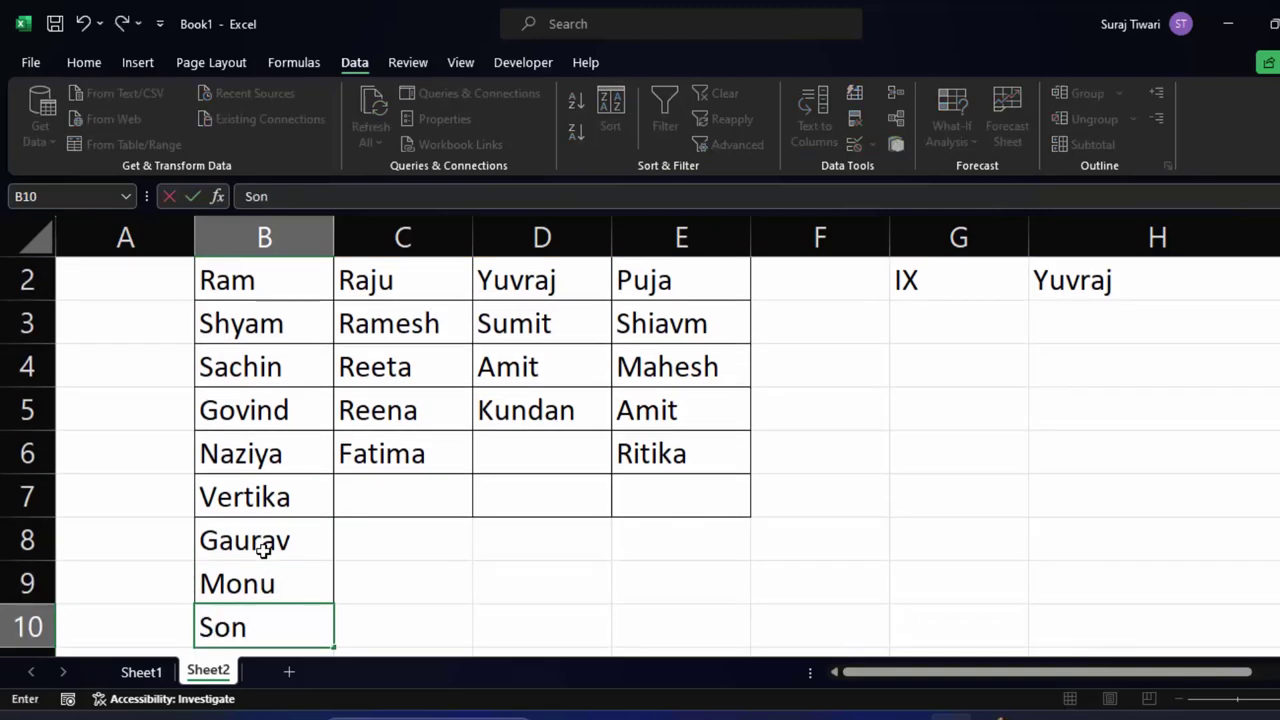
type("u")
key("Return")
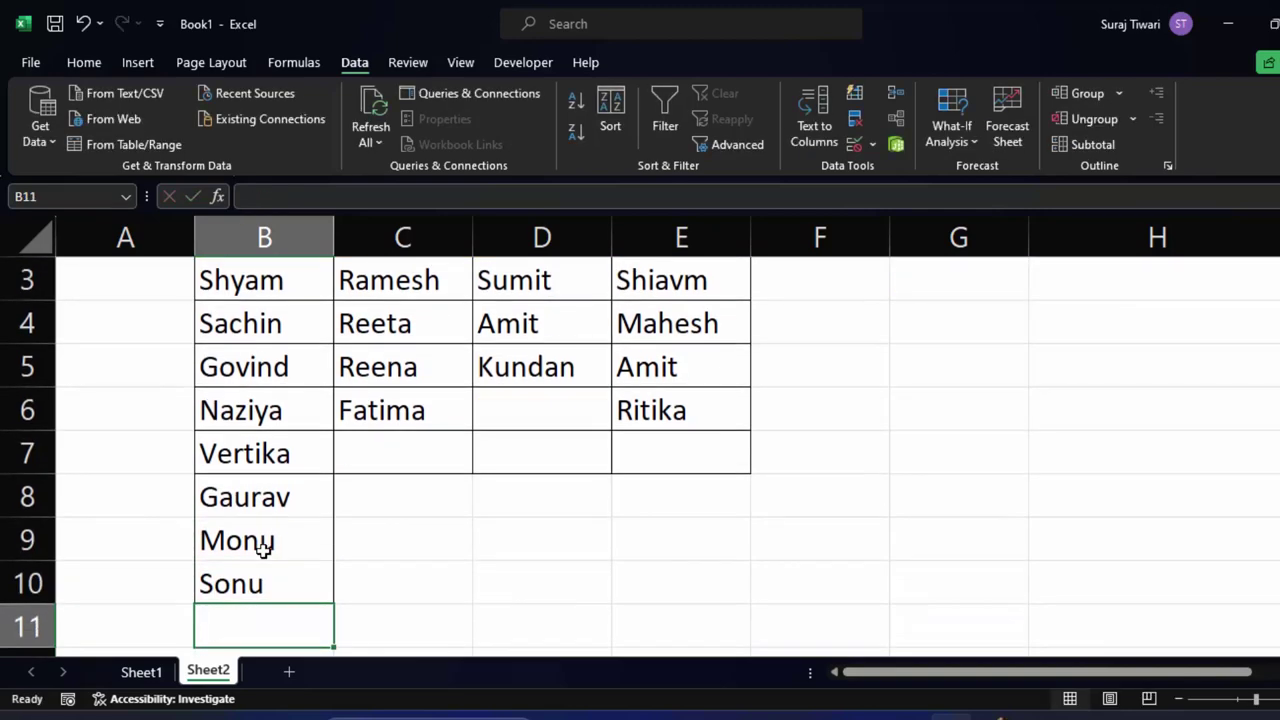
type("P")
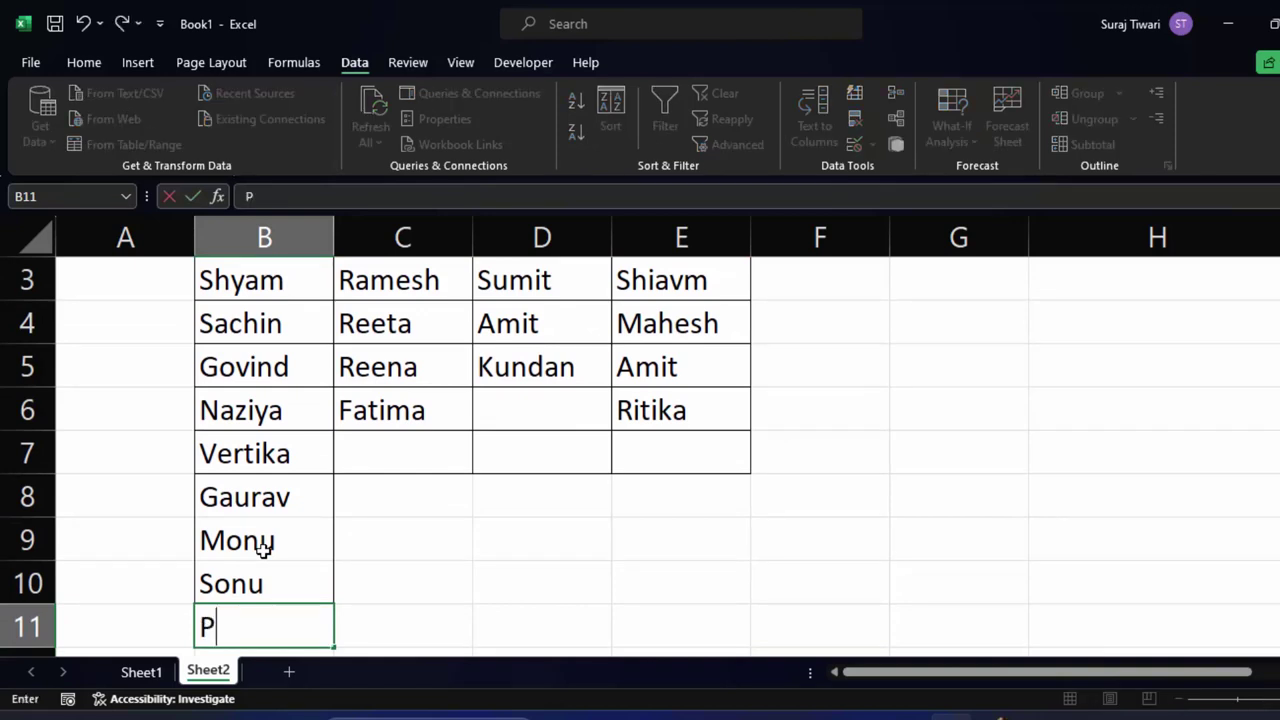
type("inki")
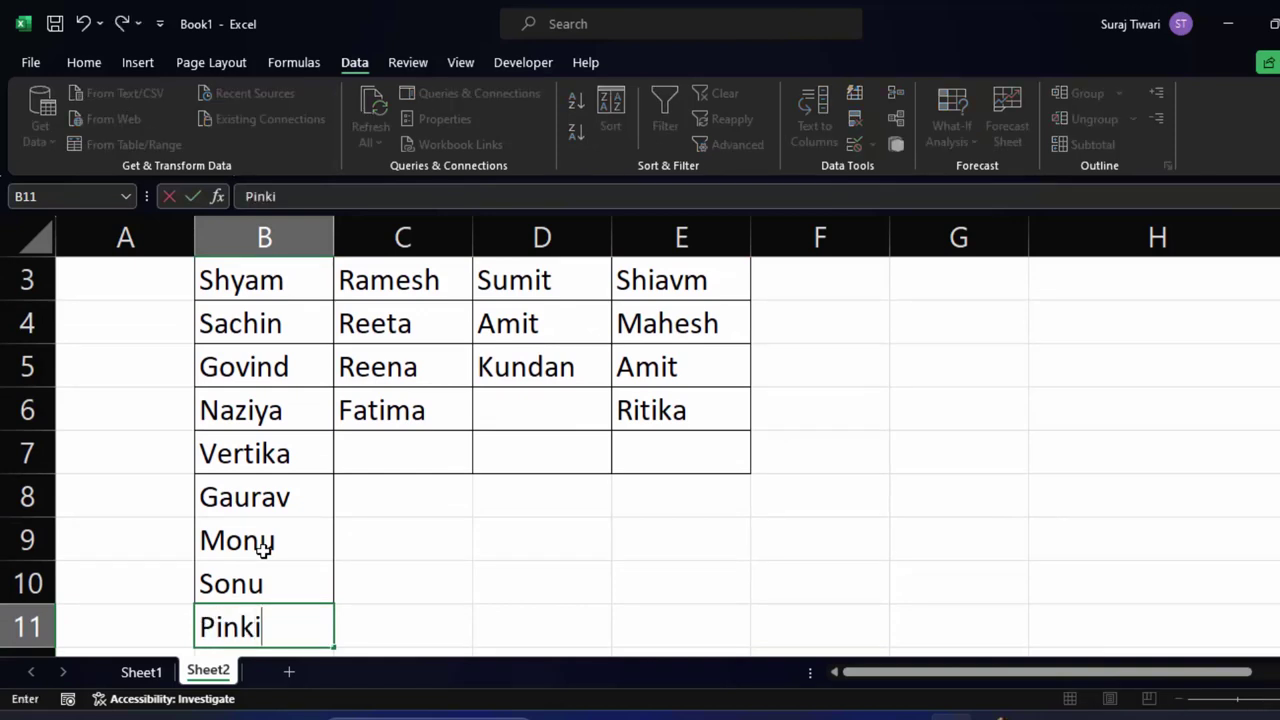
left_click(486, 557)
scroll(275, 487, "up", 2)
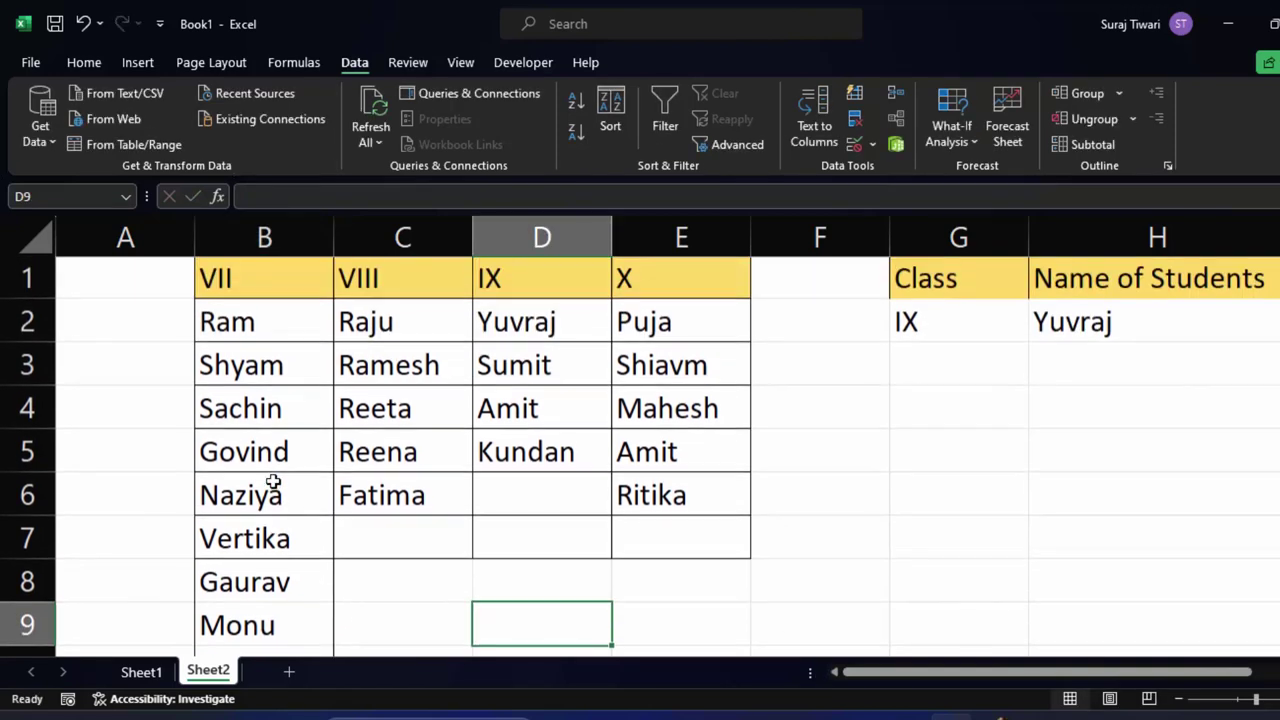
left_click(249, 278)
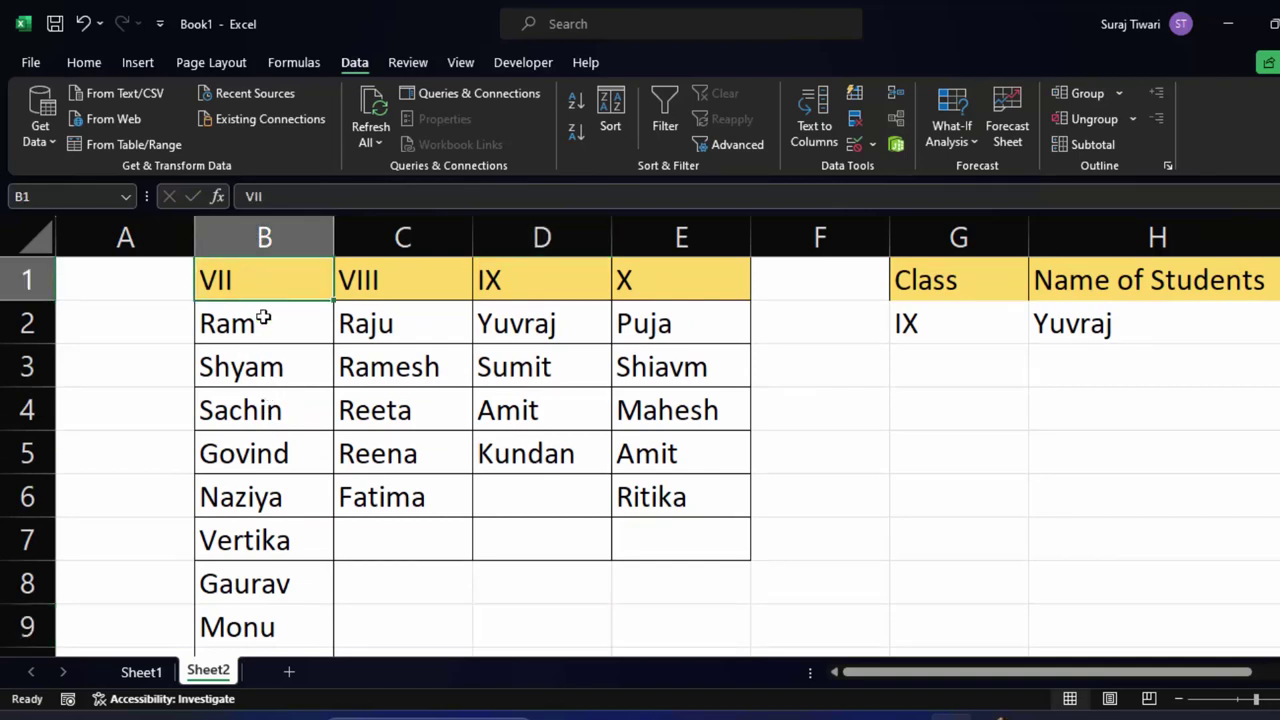
scroll(231, 466, "down", 3)
scroll(231, 466, "up", 1)
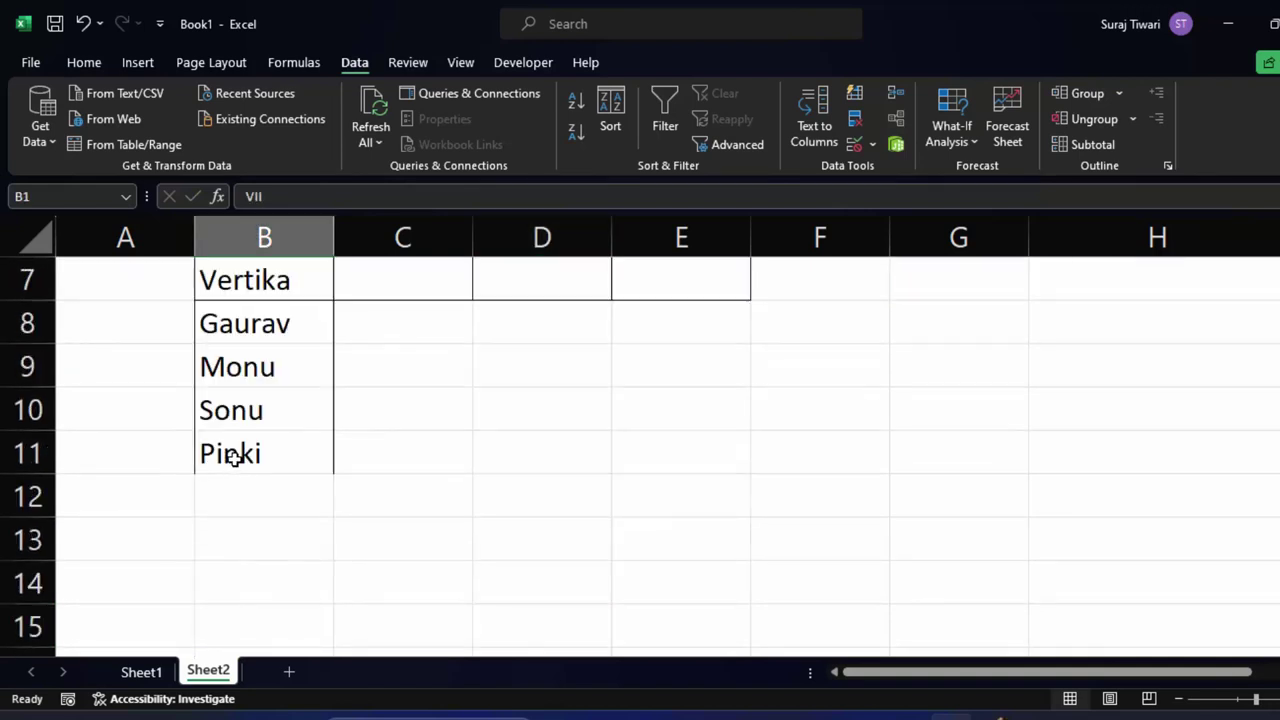
scroll(236, 457, "up", 2)
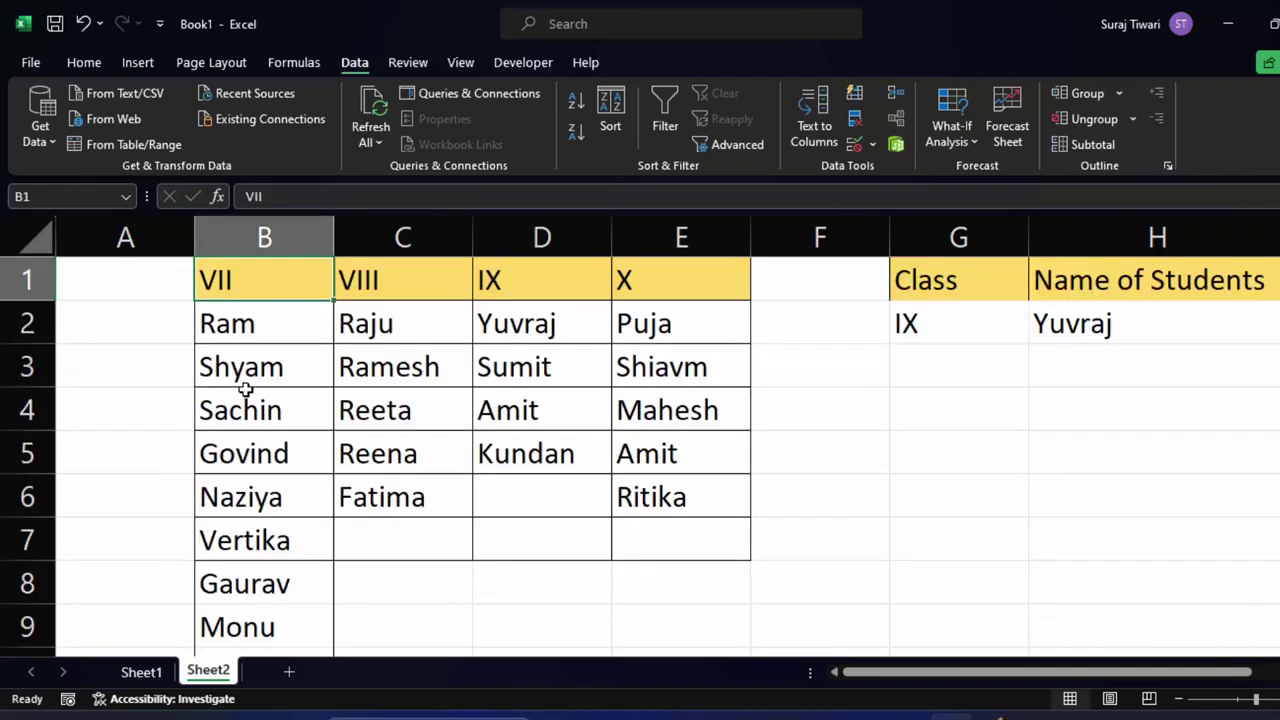
Step: Switch G2's Class to VII and pick Monu from H2's extended student list
left_click(937, 322)
left_click(1038, 336)
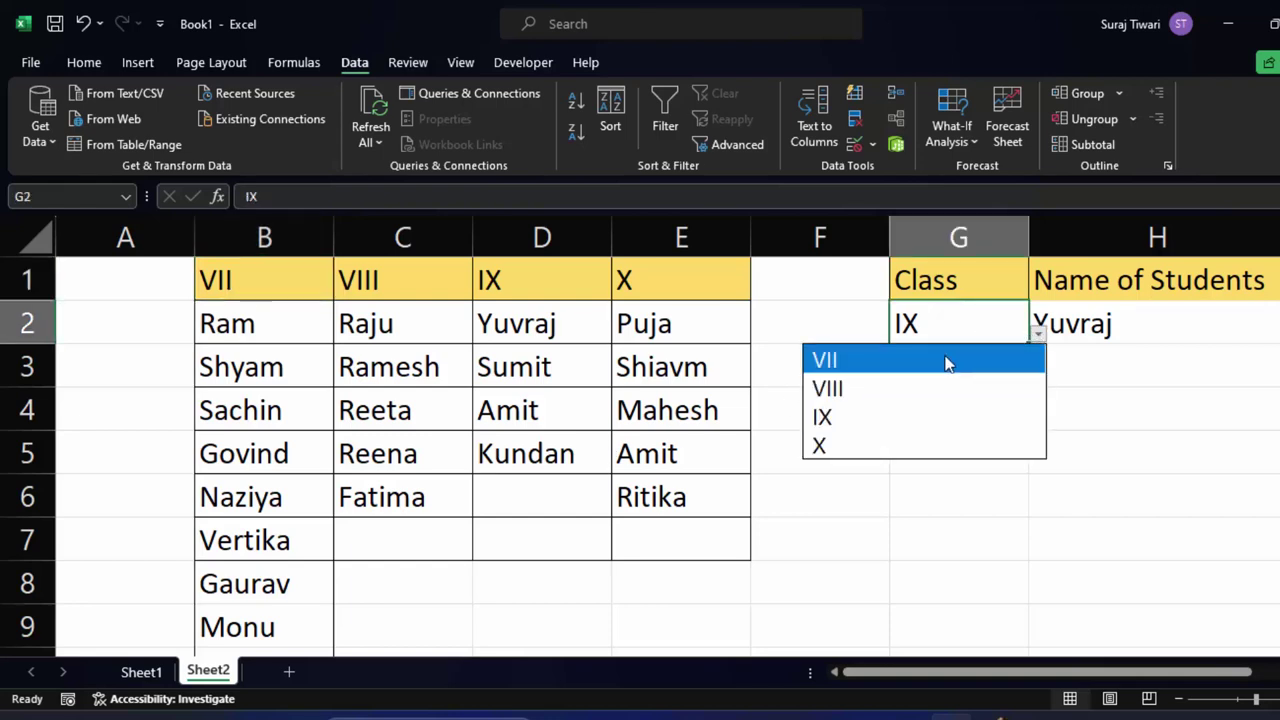
left_click(884, 361)
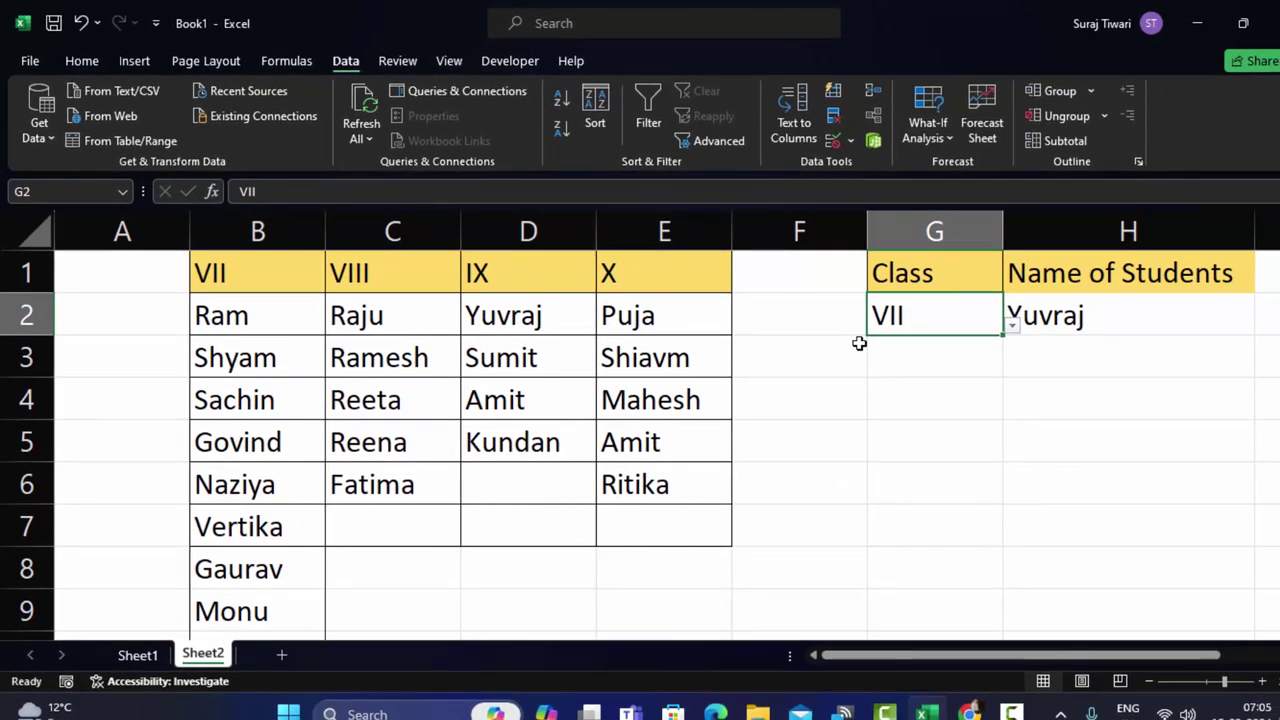
left_click(1102, 313)
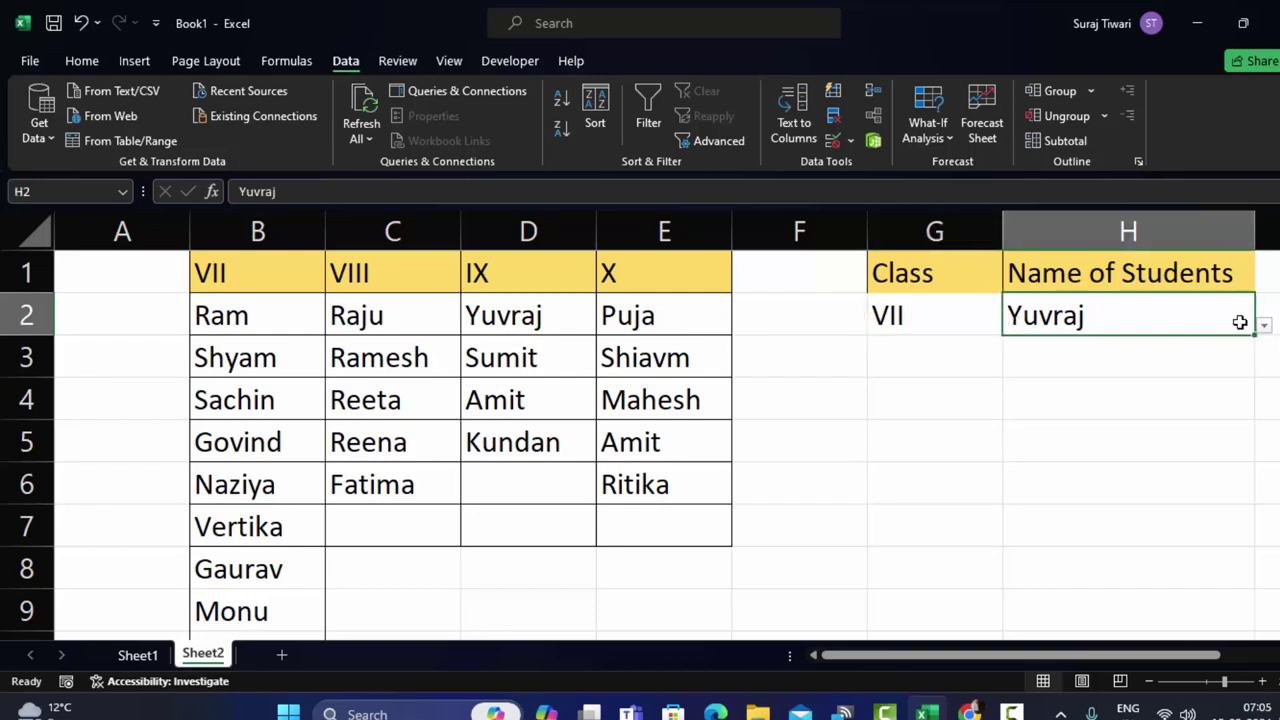
left_click(1264, 330)
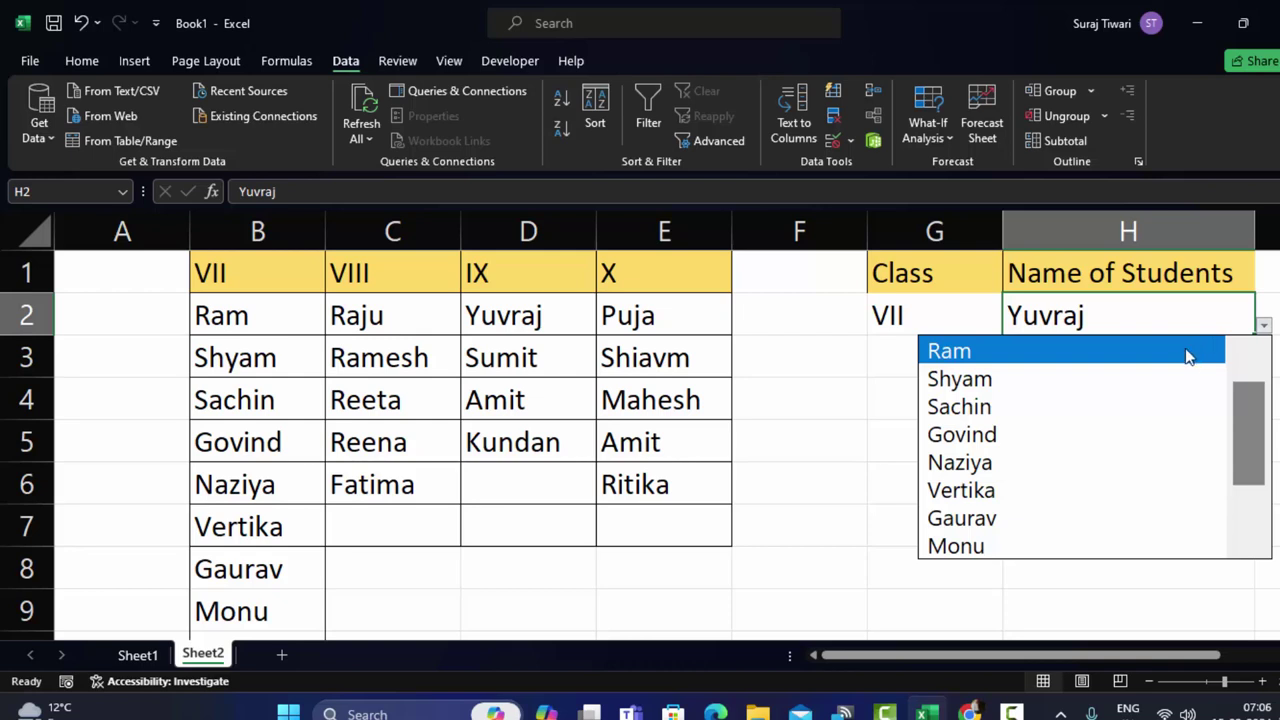
left_click(1009, 547)
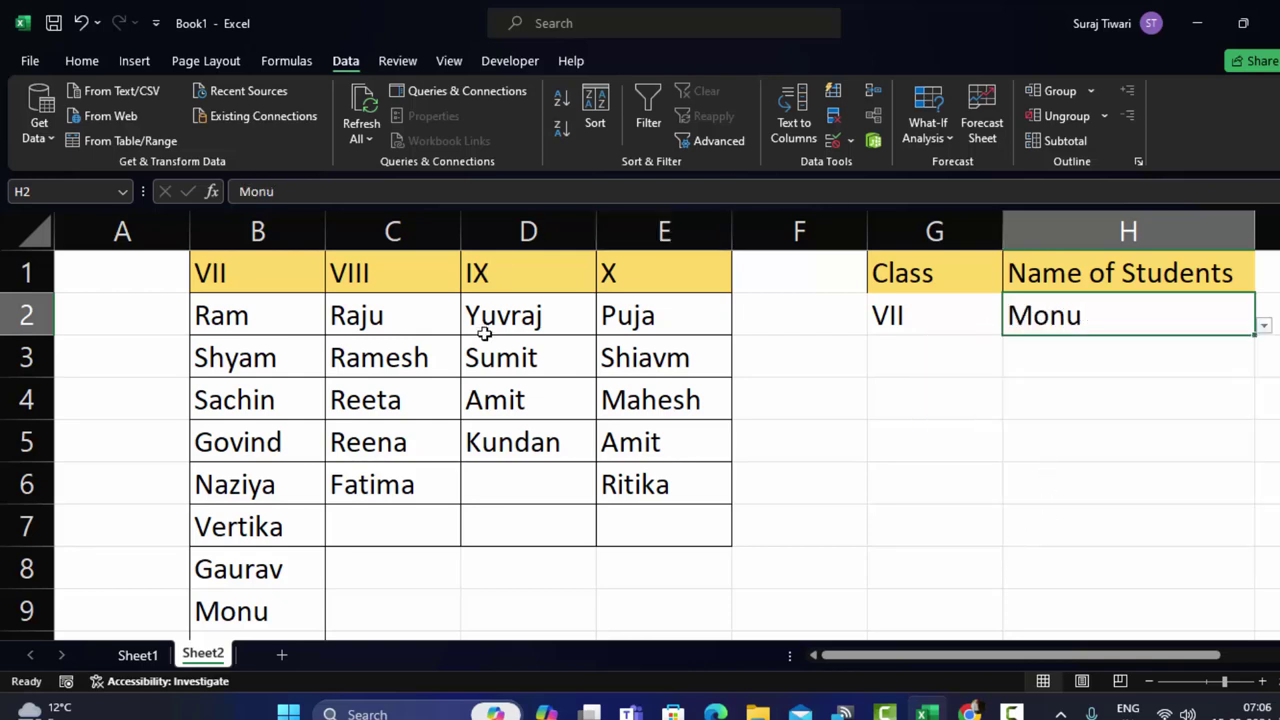